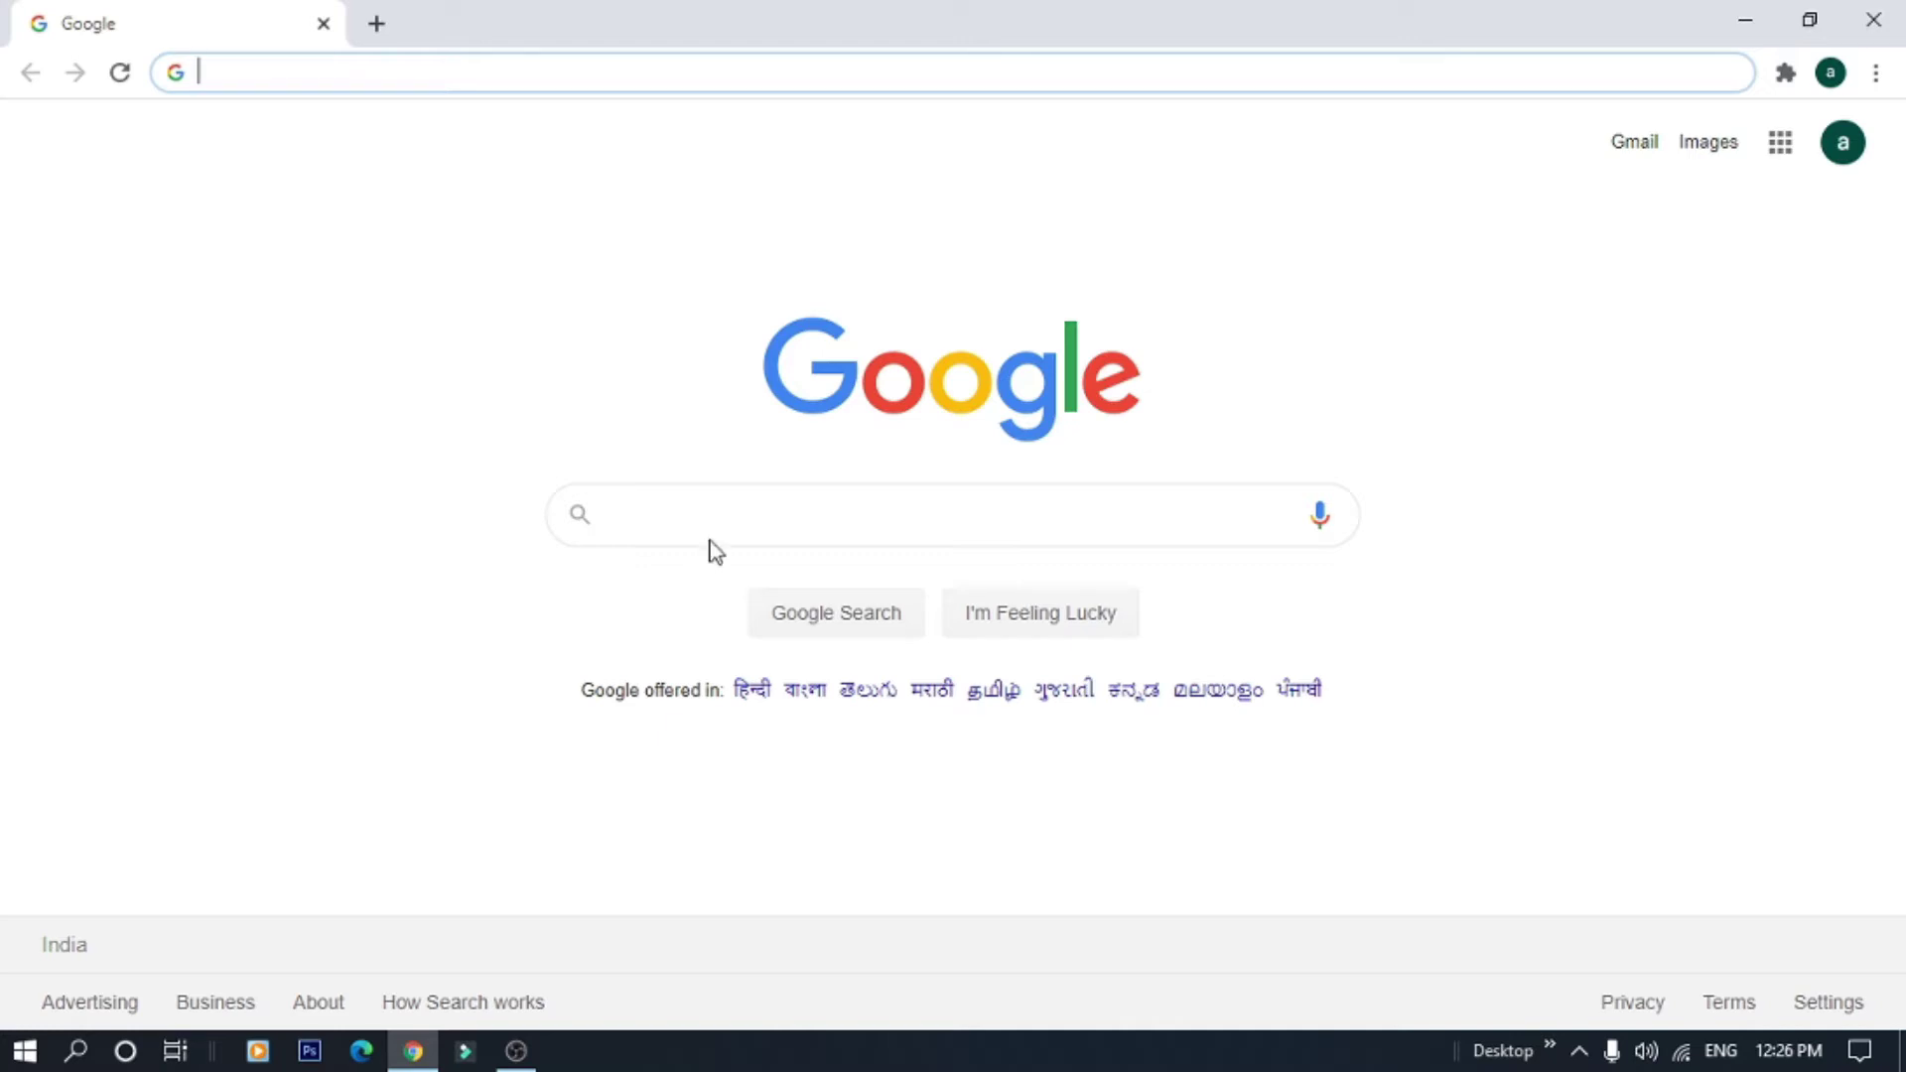
# Search Google for 'Researchgate'
pyautogui.click(735, 499)
pyautogui.write('Rese')
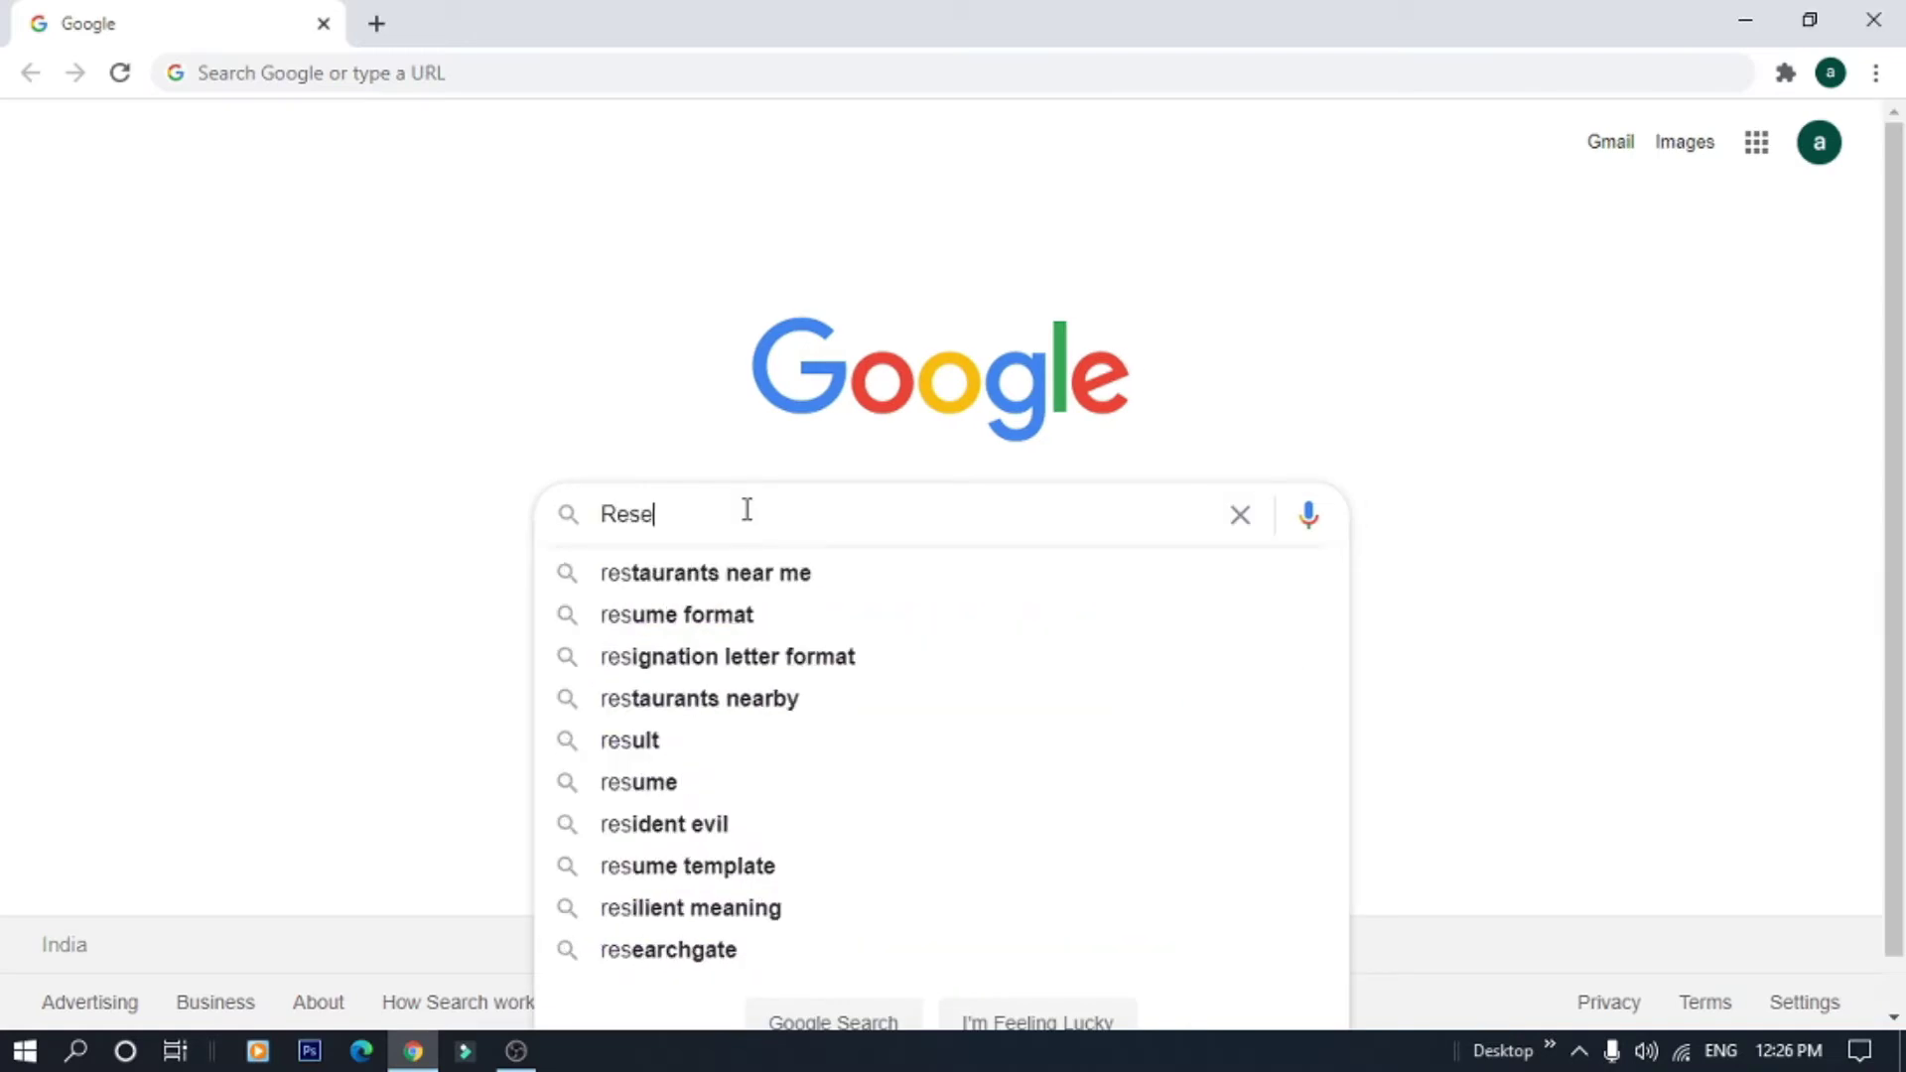
pyautogui.write('archgate')
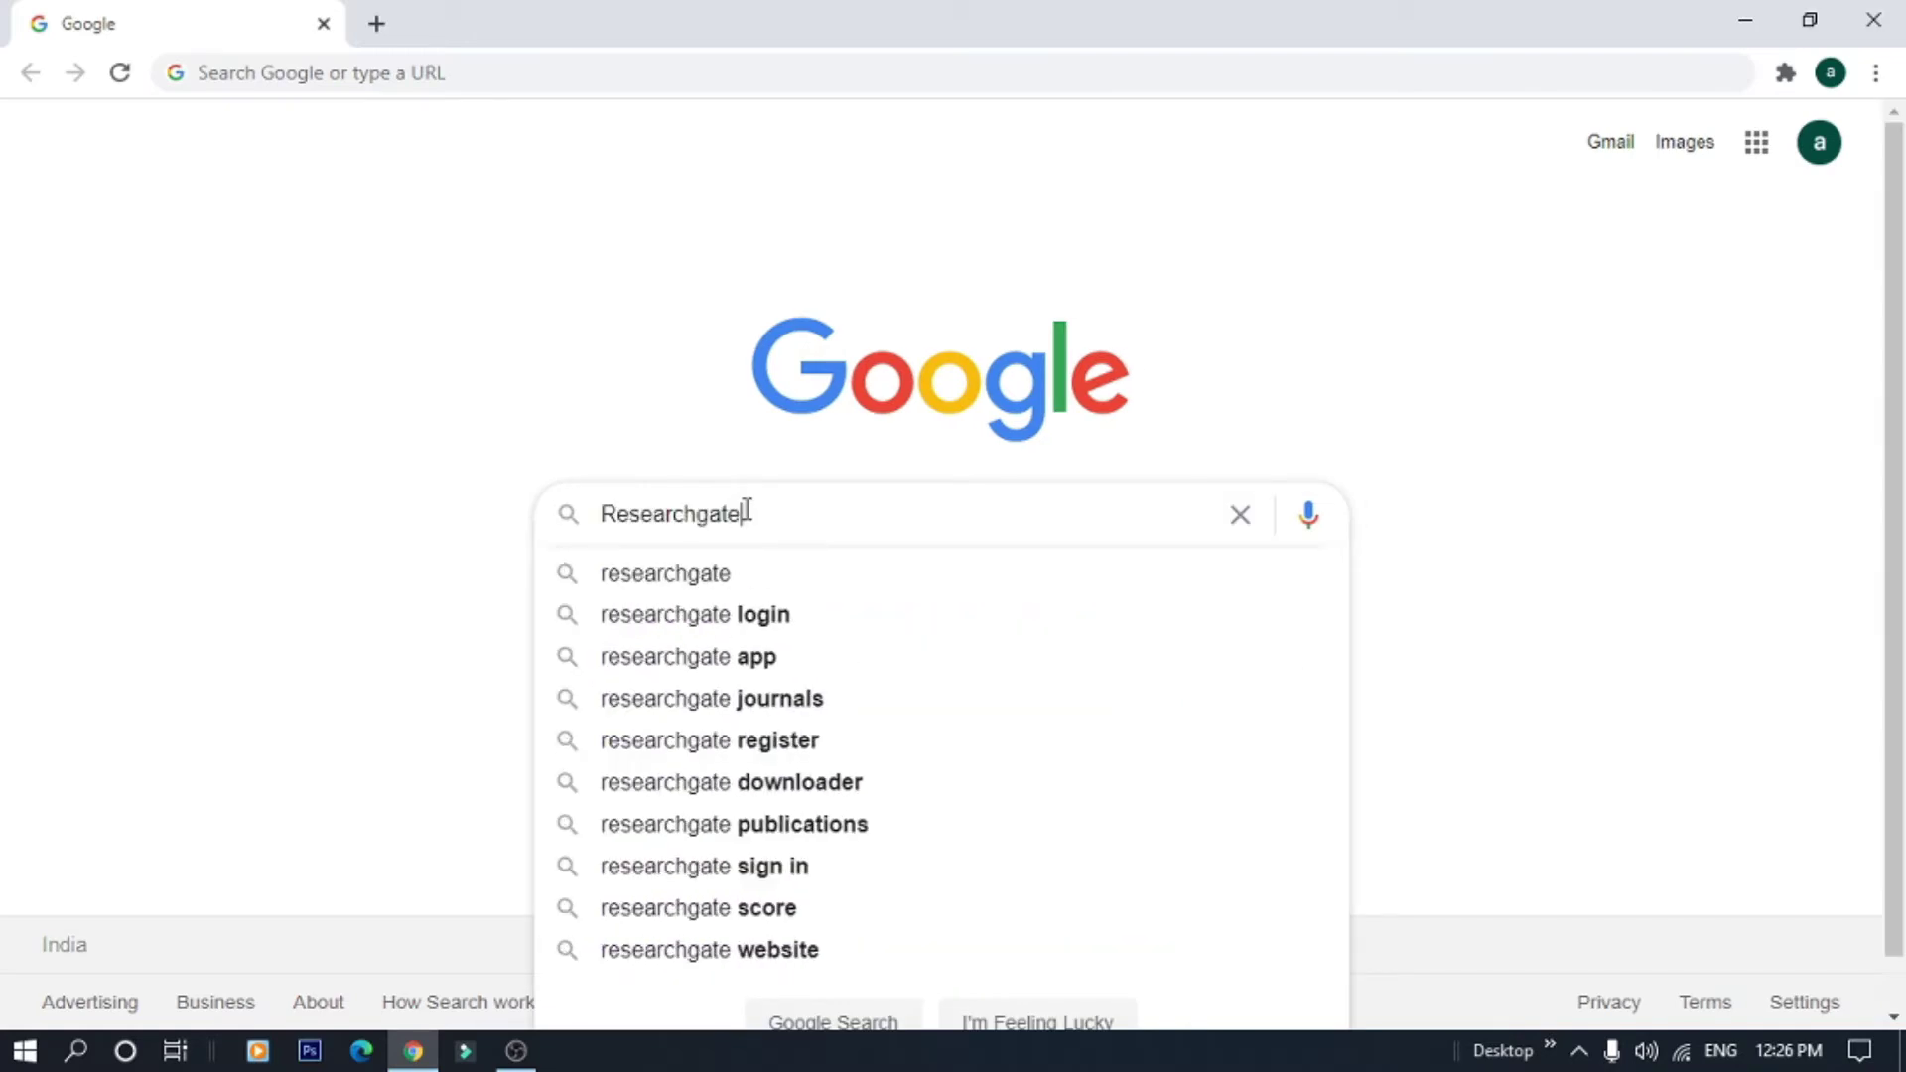
pyautogui.press('Return')
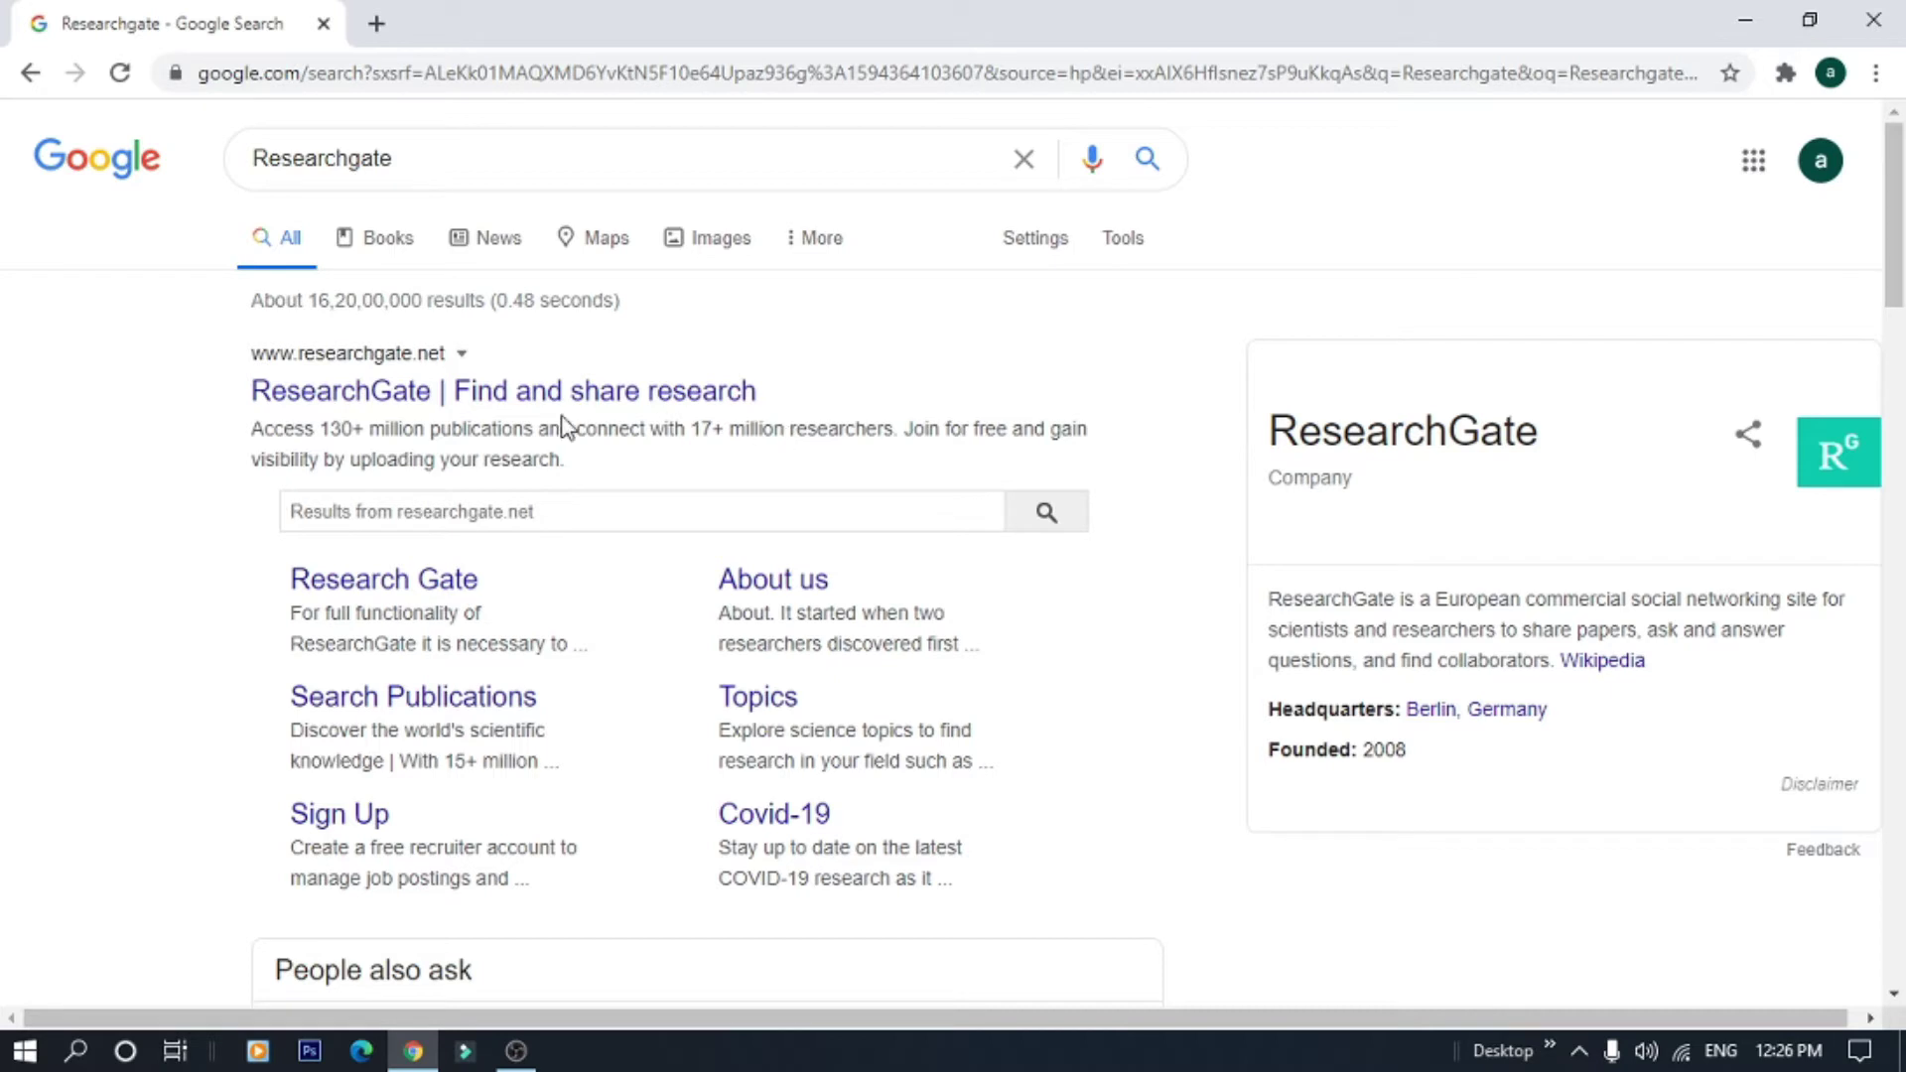
# Open the ResearchGate site from the results and choose Join for free
pyautogui.click(499, 393)
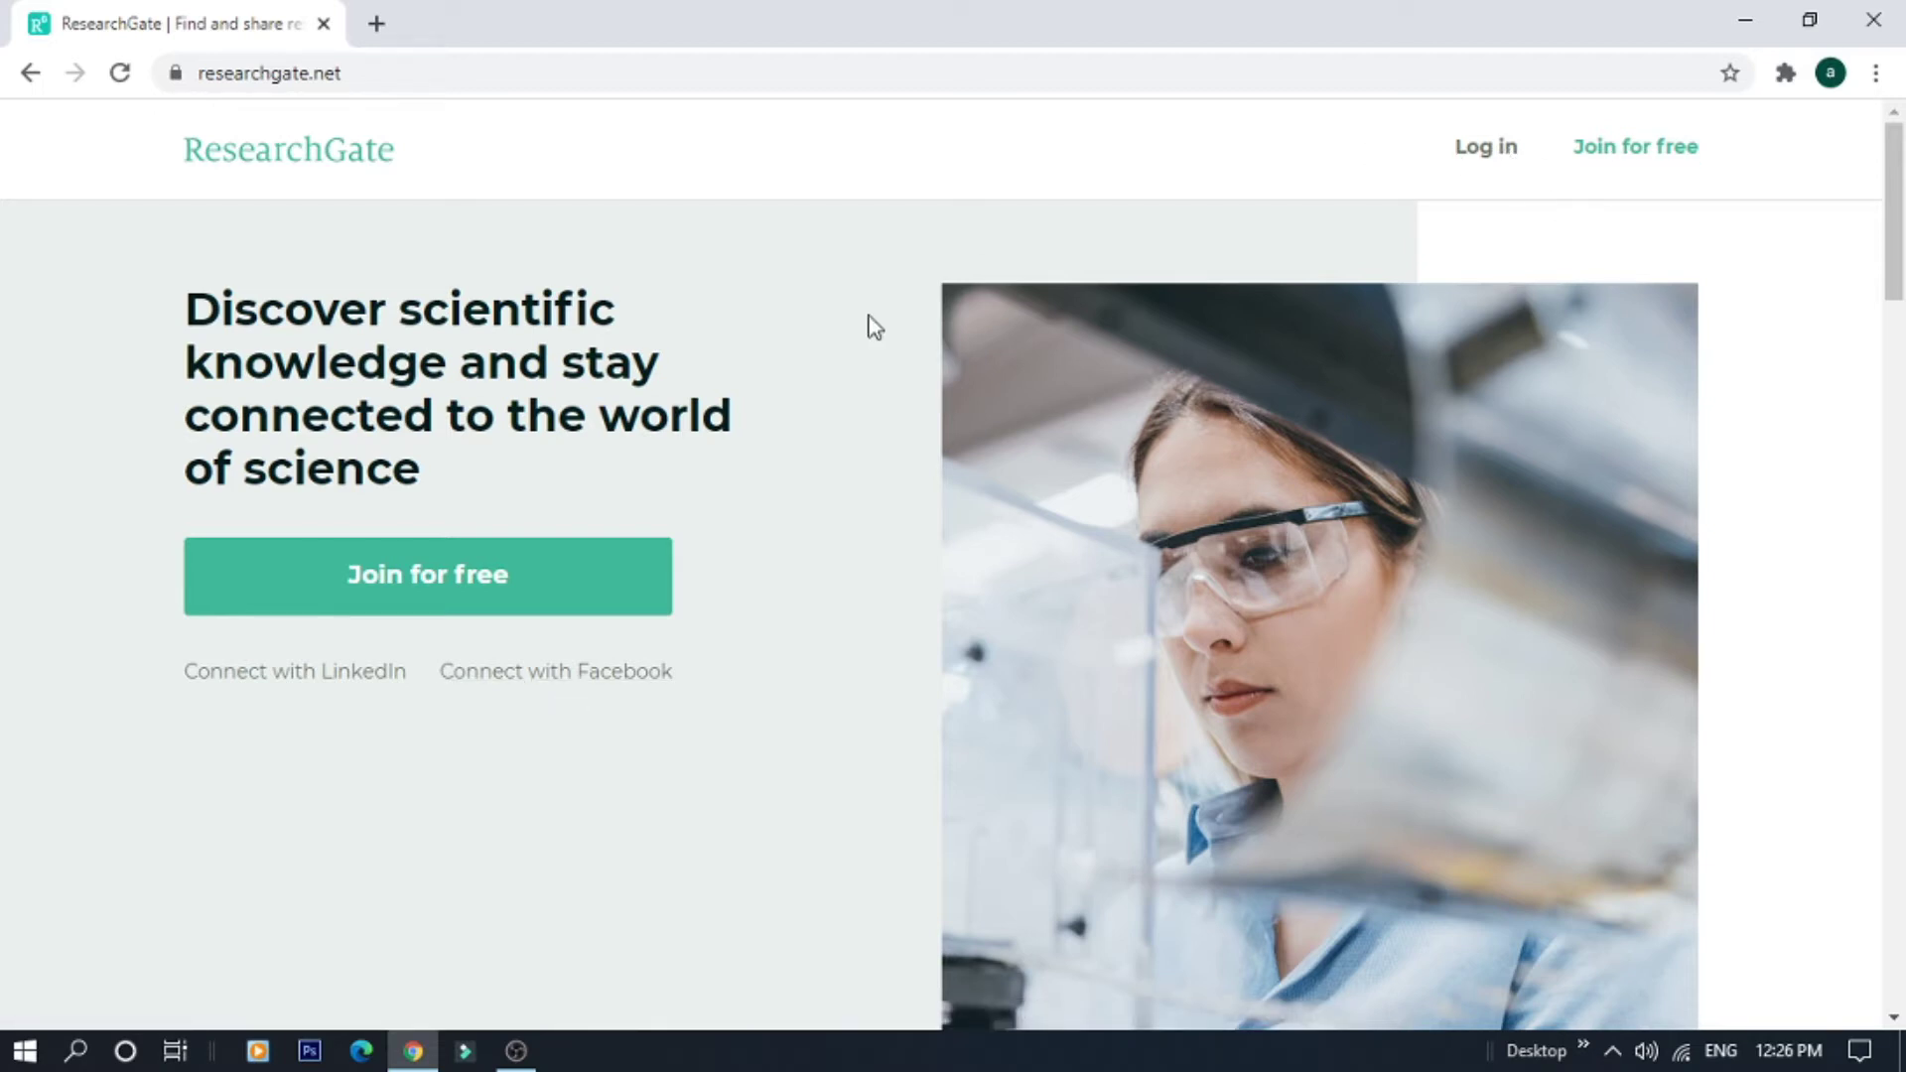
pyautogui.click(446, 578)
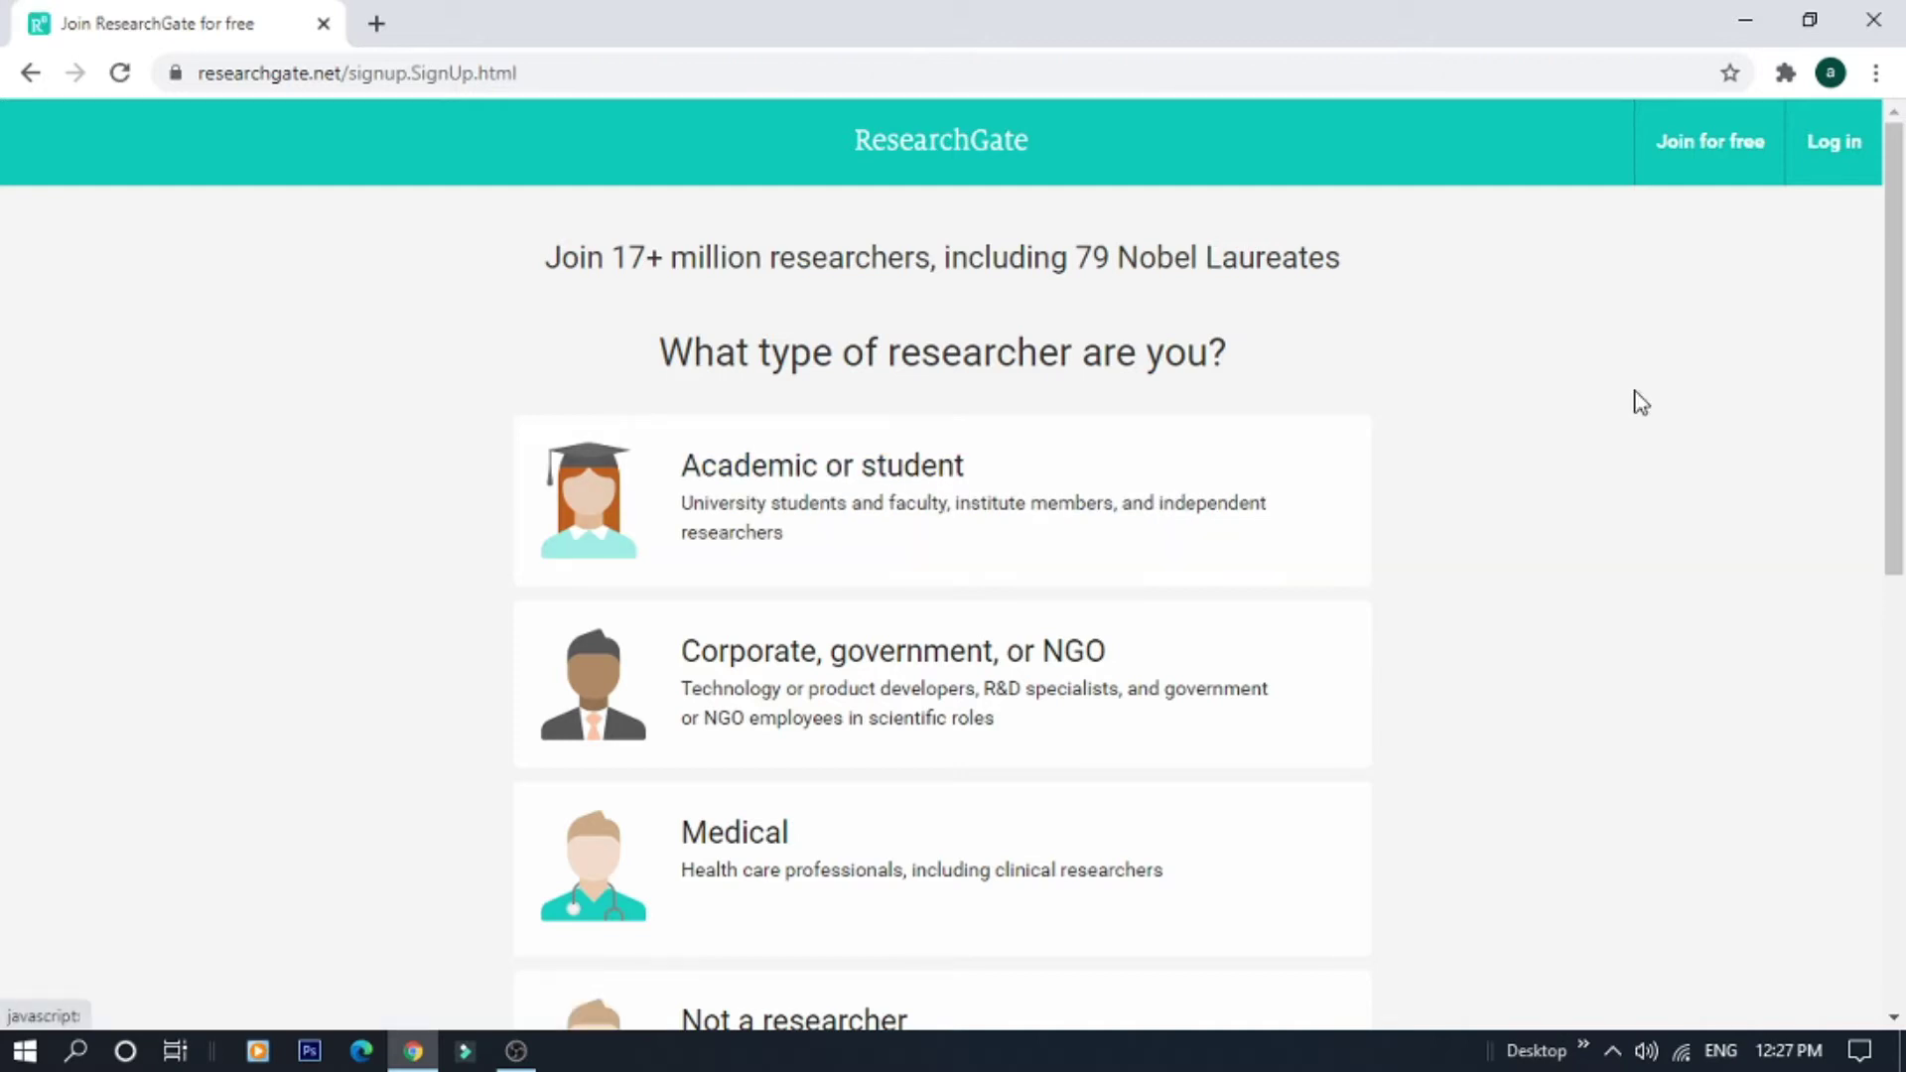
# Pick the Academic or student card as the researcher type on the sign-up page
pyautogui.moveTo(1897, 399); pyautogui.dragTo(1900, 491)
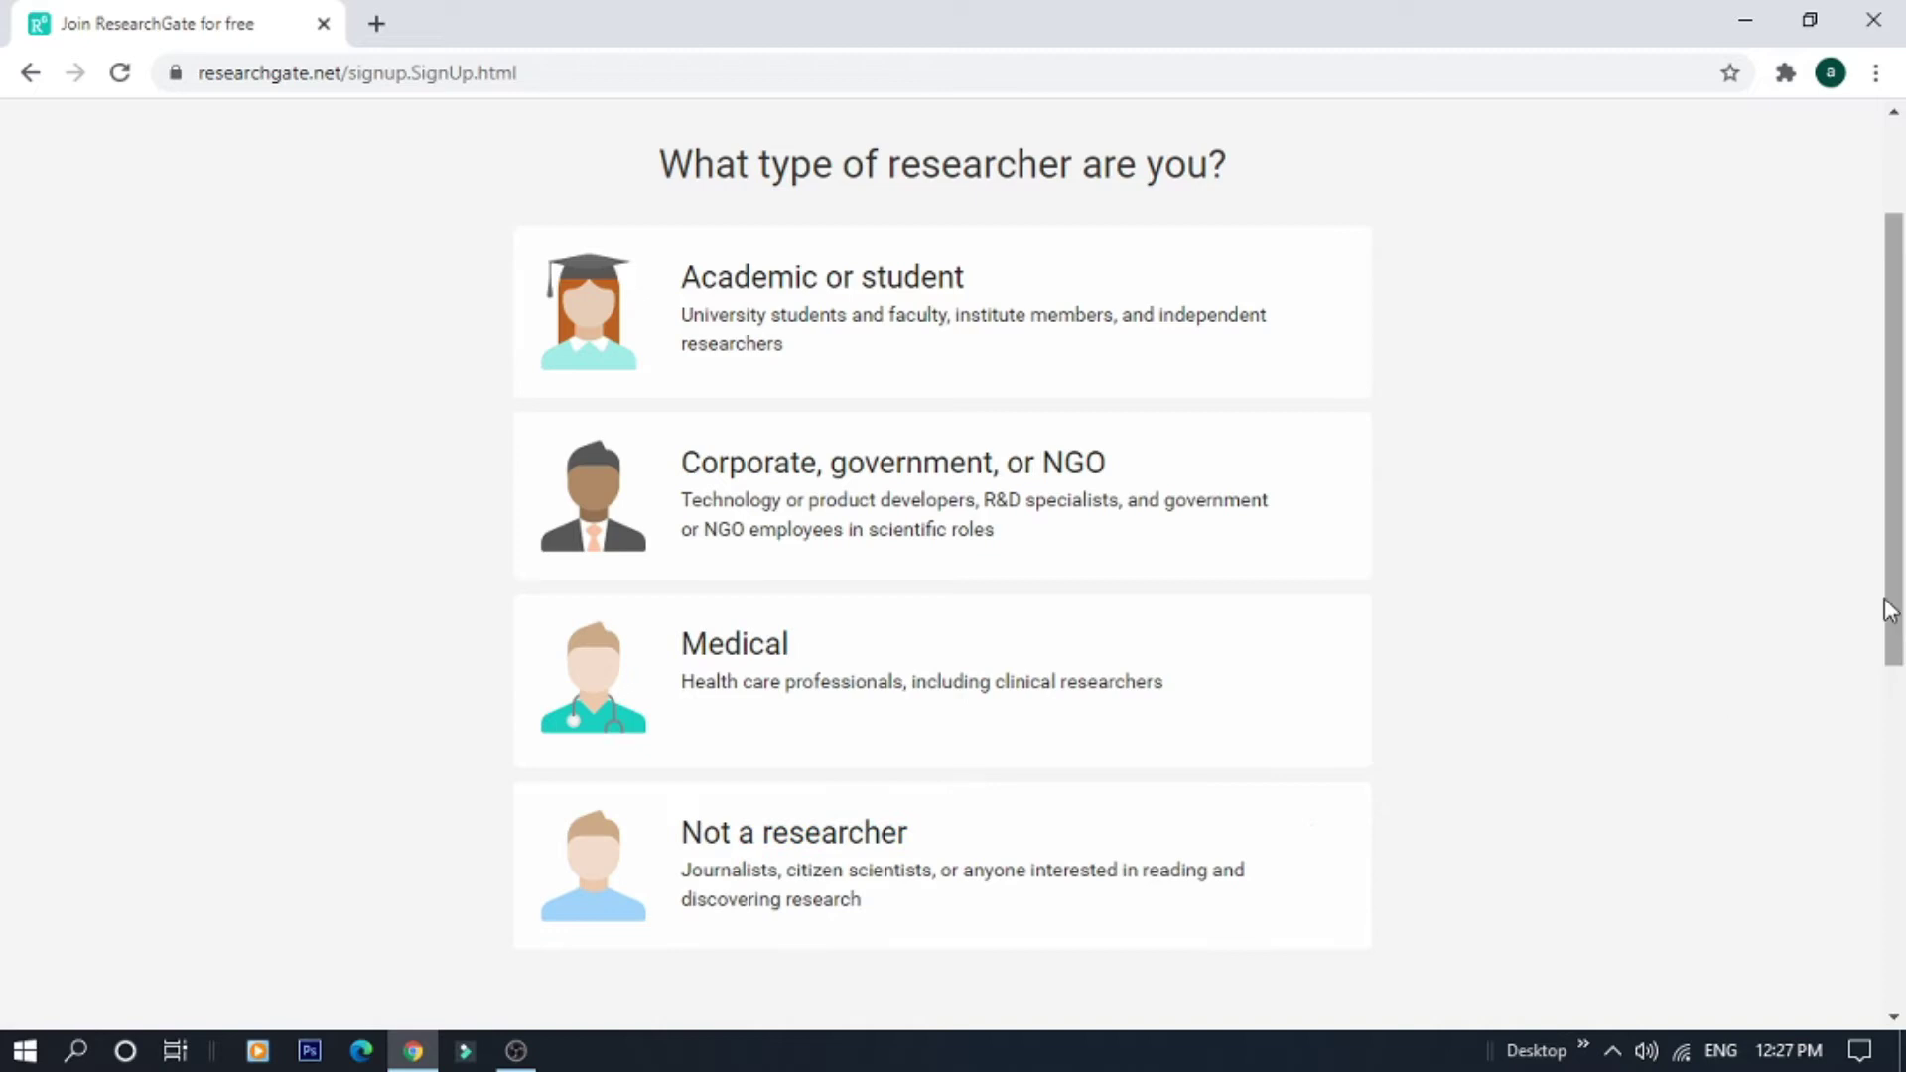
pyautogui.moveTo(1889, 609); pyautogui.dragTo(1889, 643)
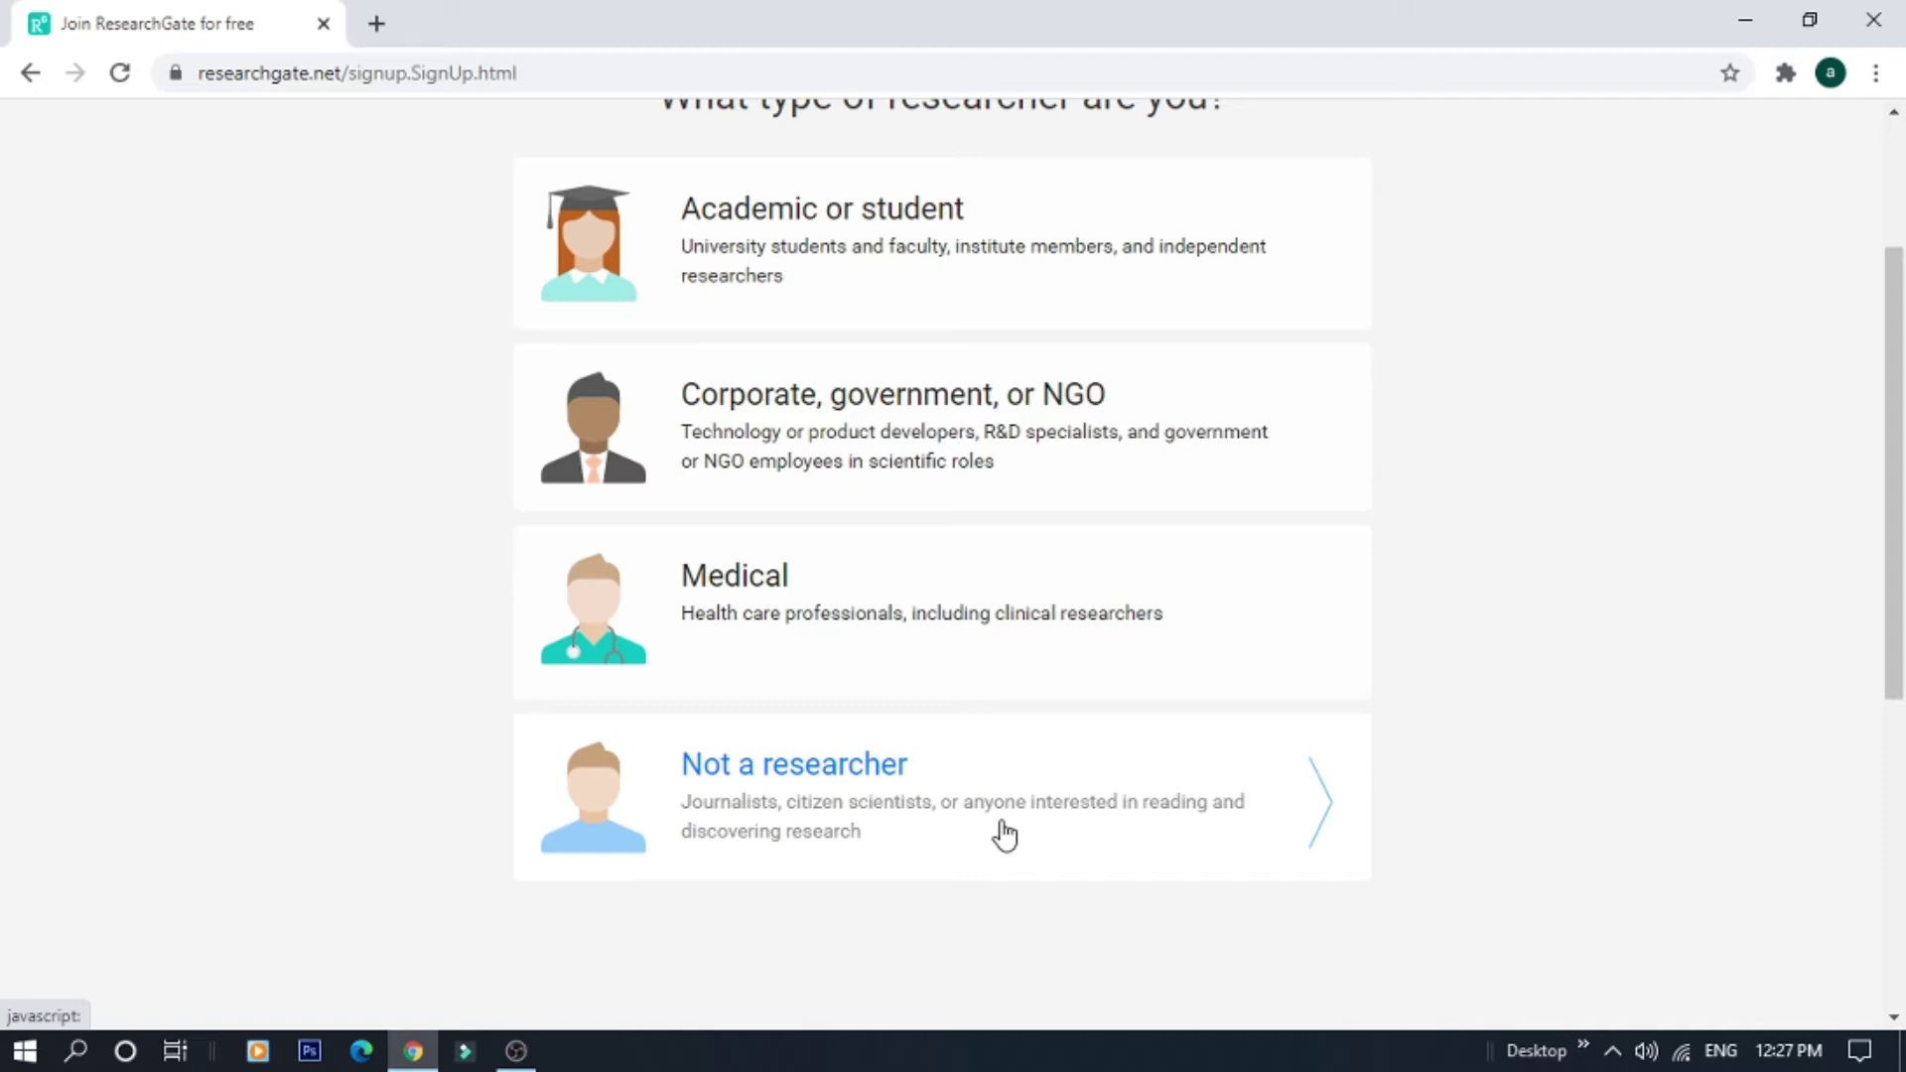
pyautogui.moveTo(1889, 638); pyautogui.dragTo(1879, 587)
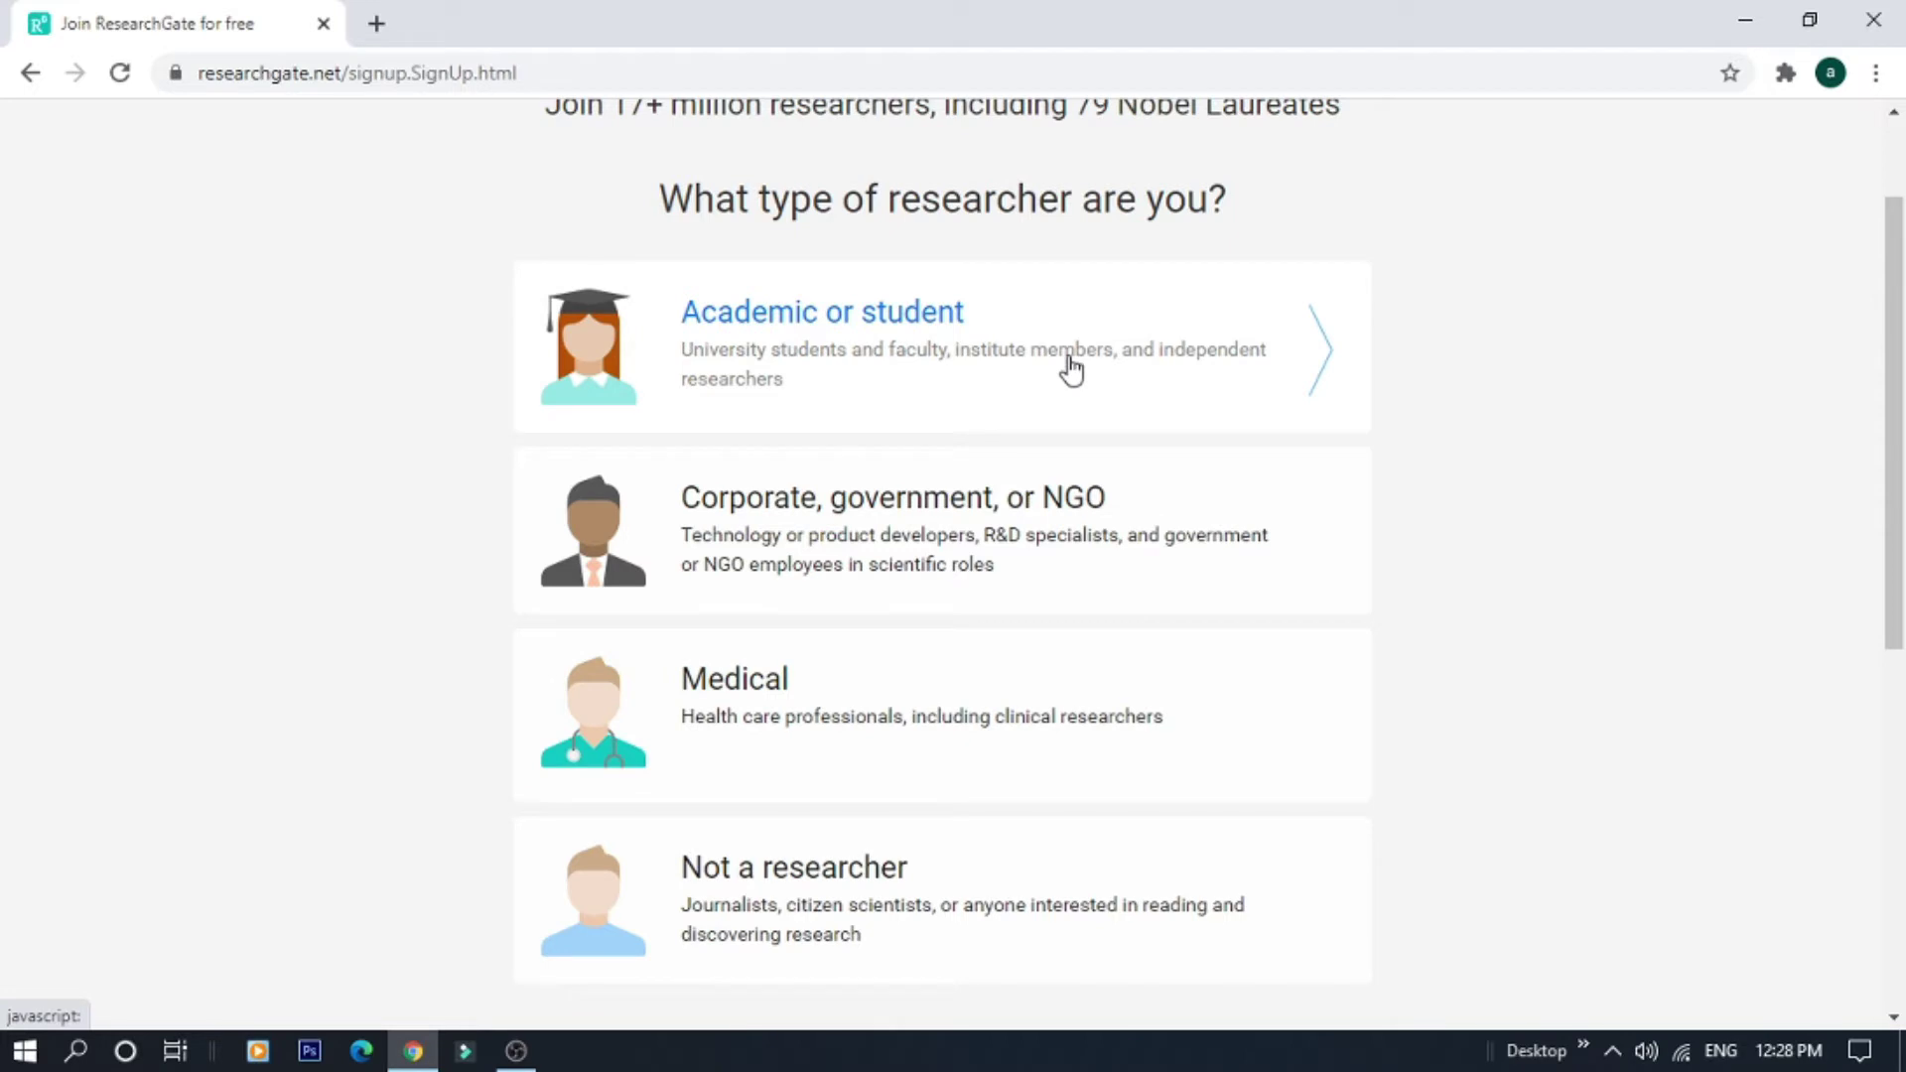
pyautogui.click(1165, 369)
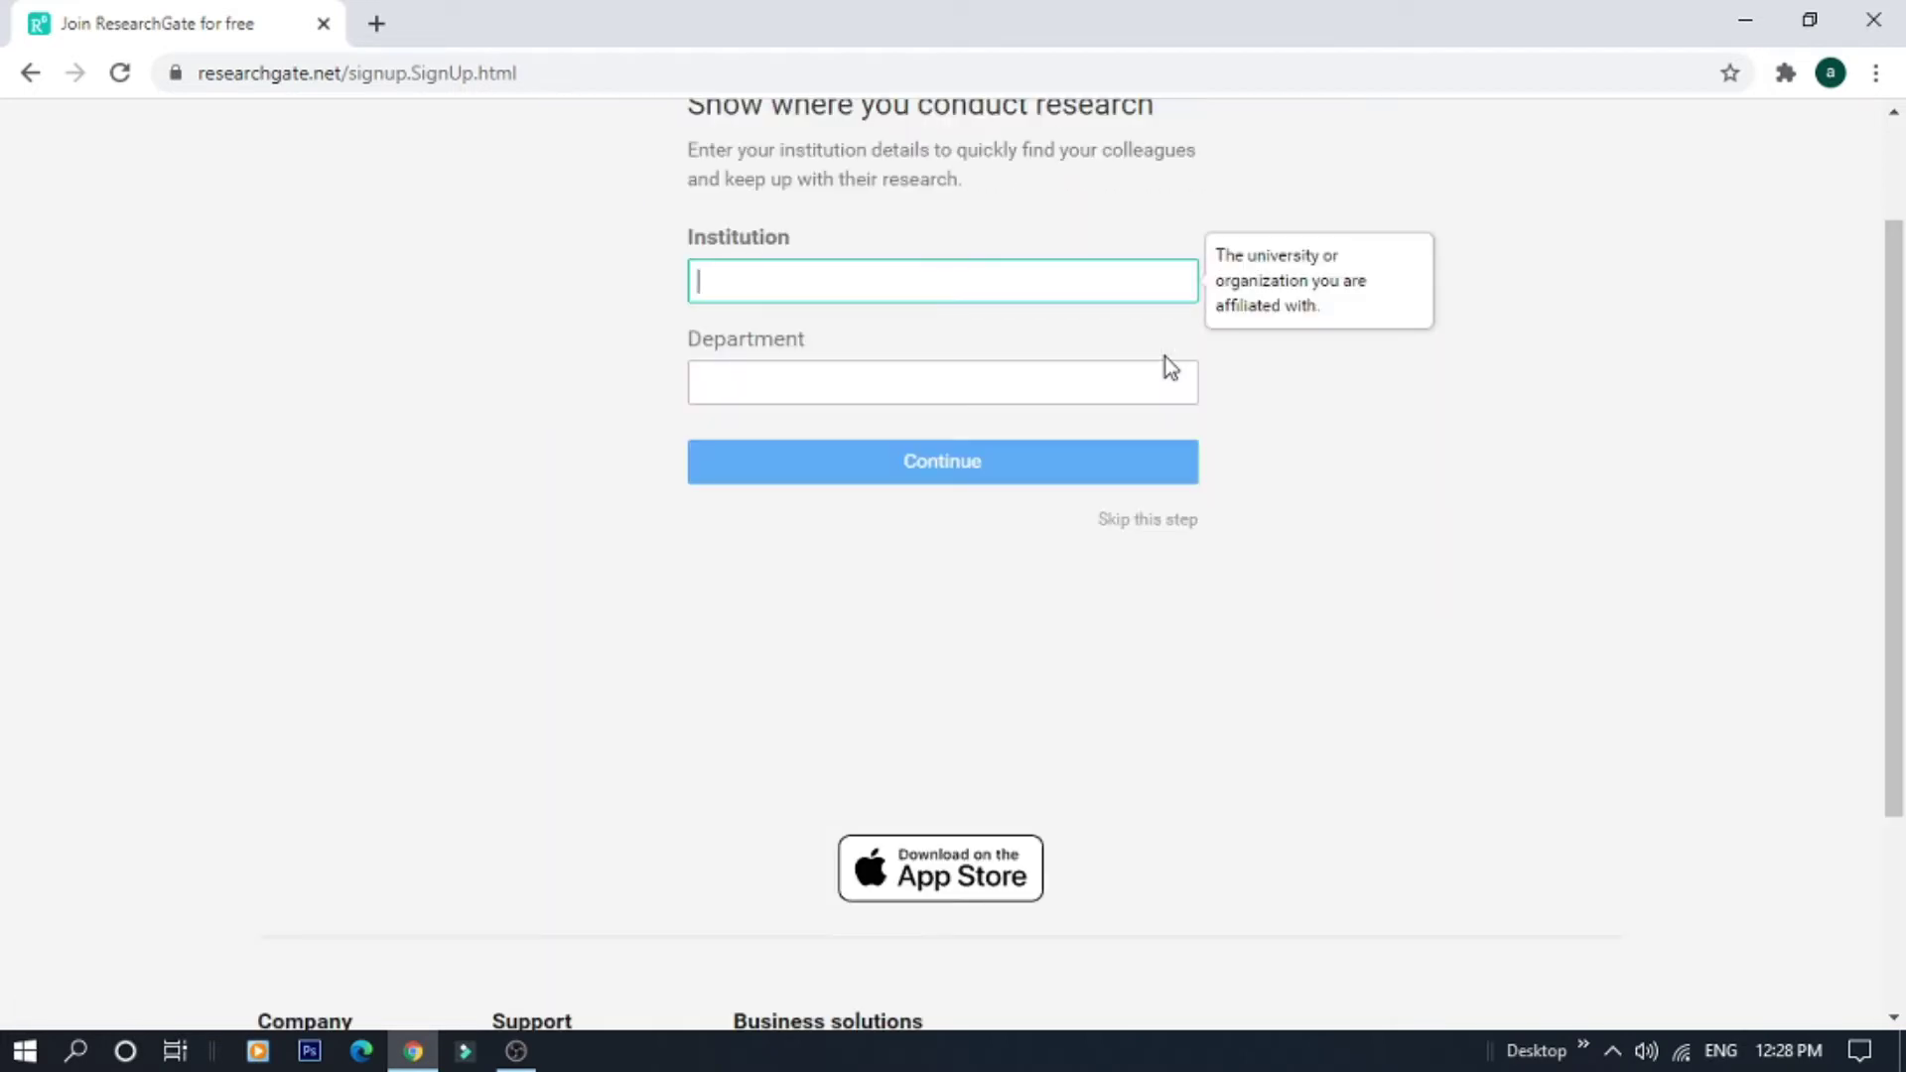
# Submit Bharathiar University as institution with BSMED as the department
pyautogui.moveTo(1894, 487); pyautogui.dragTo(1885, 417)
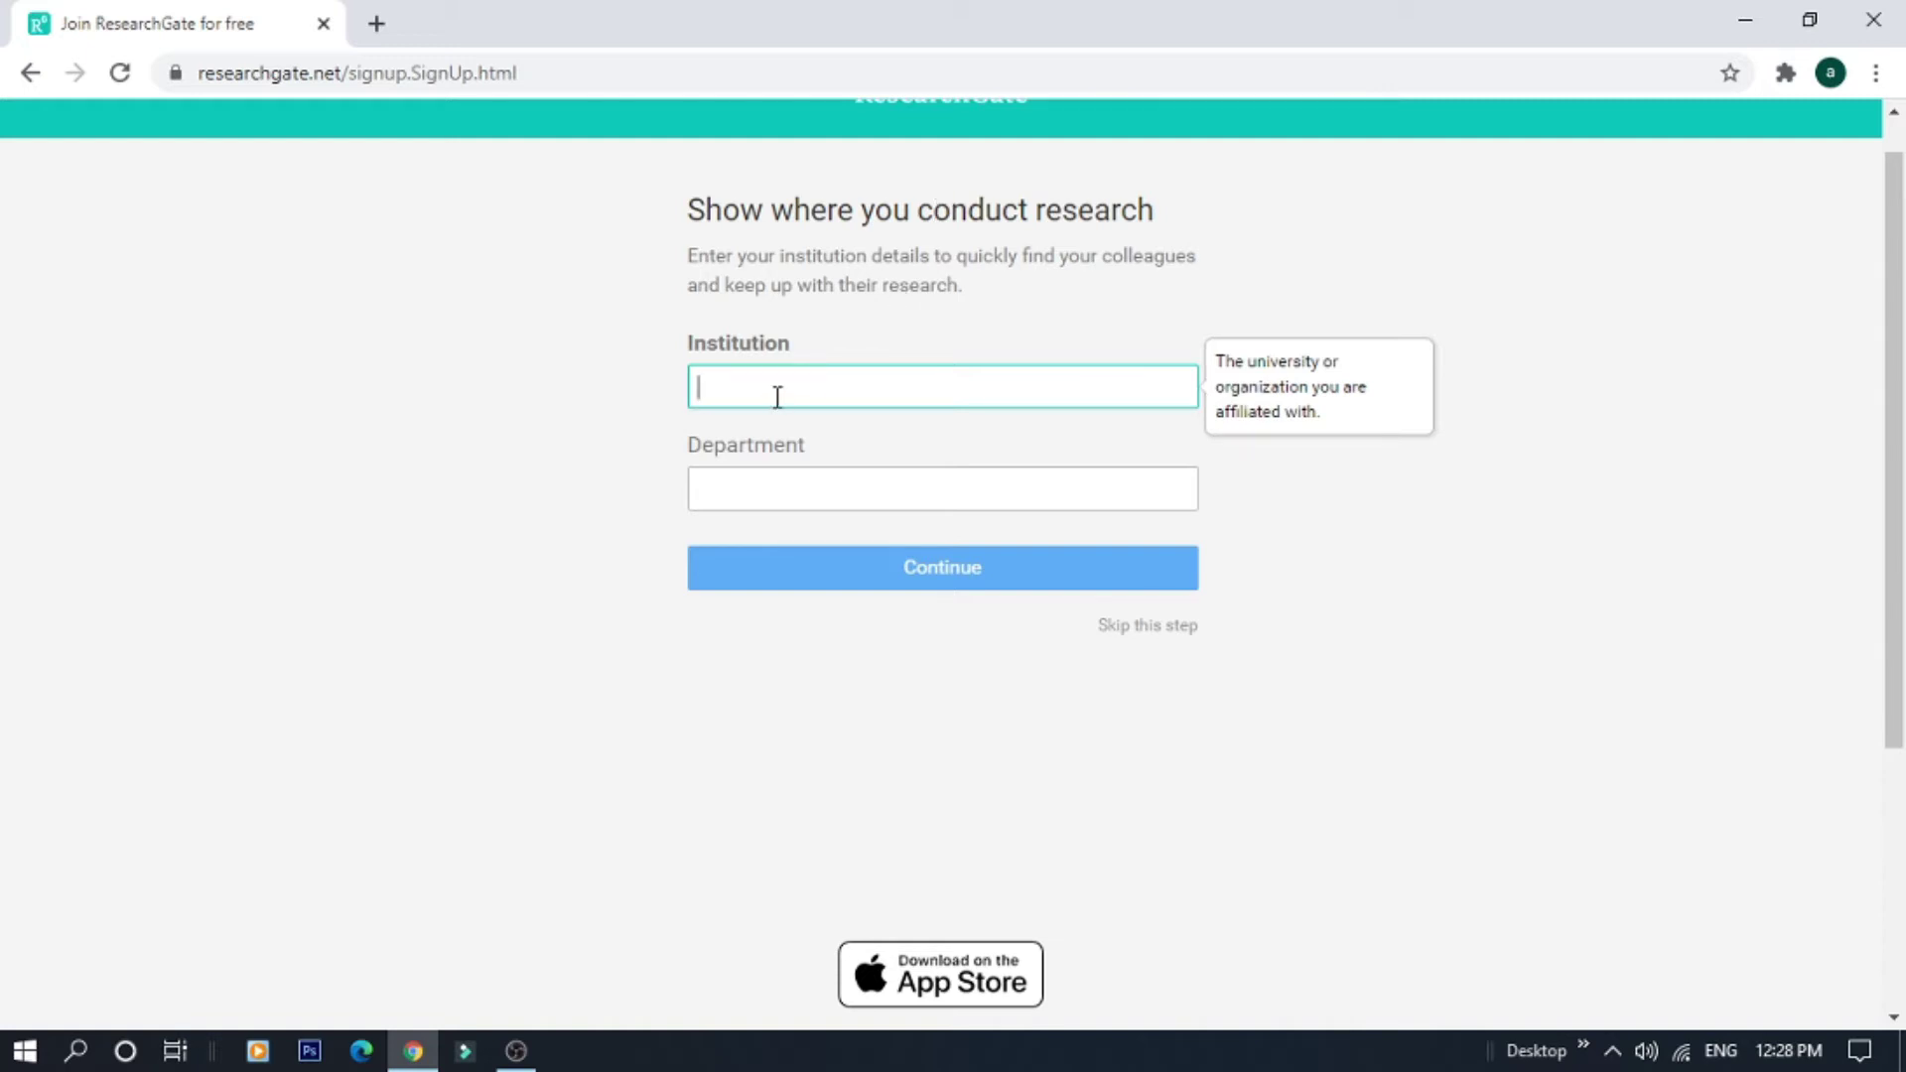
pyautogui.click(766, 496)
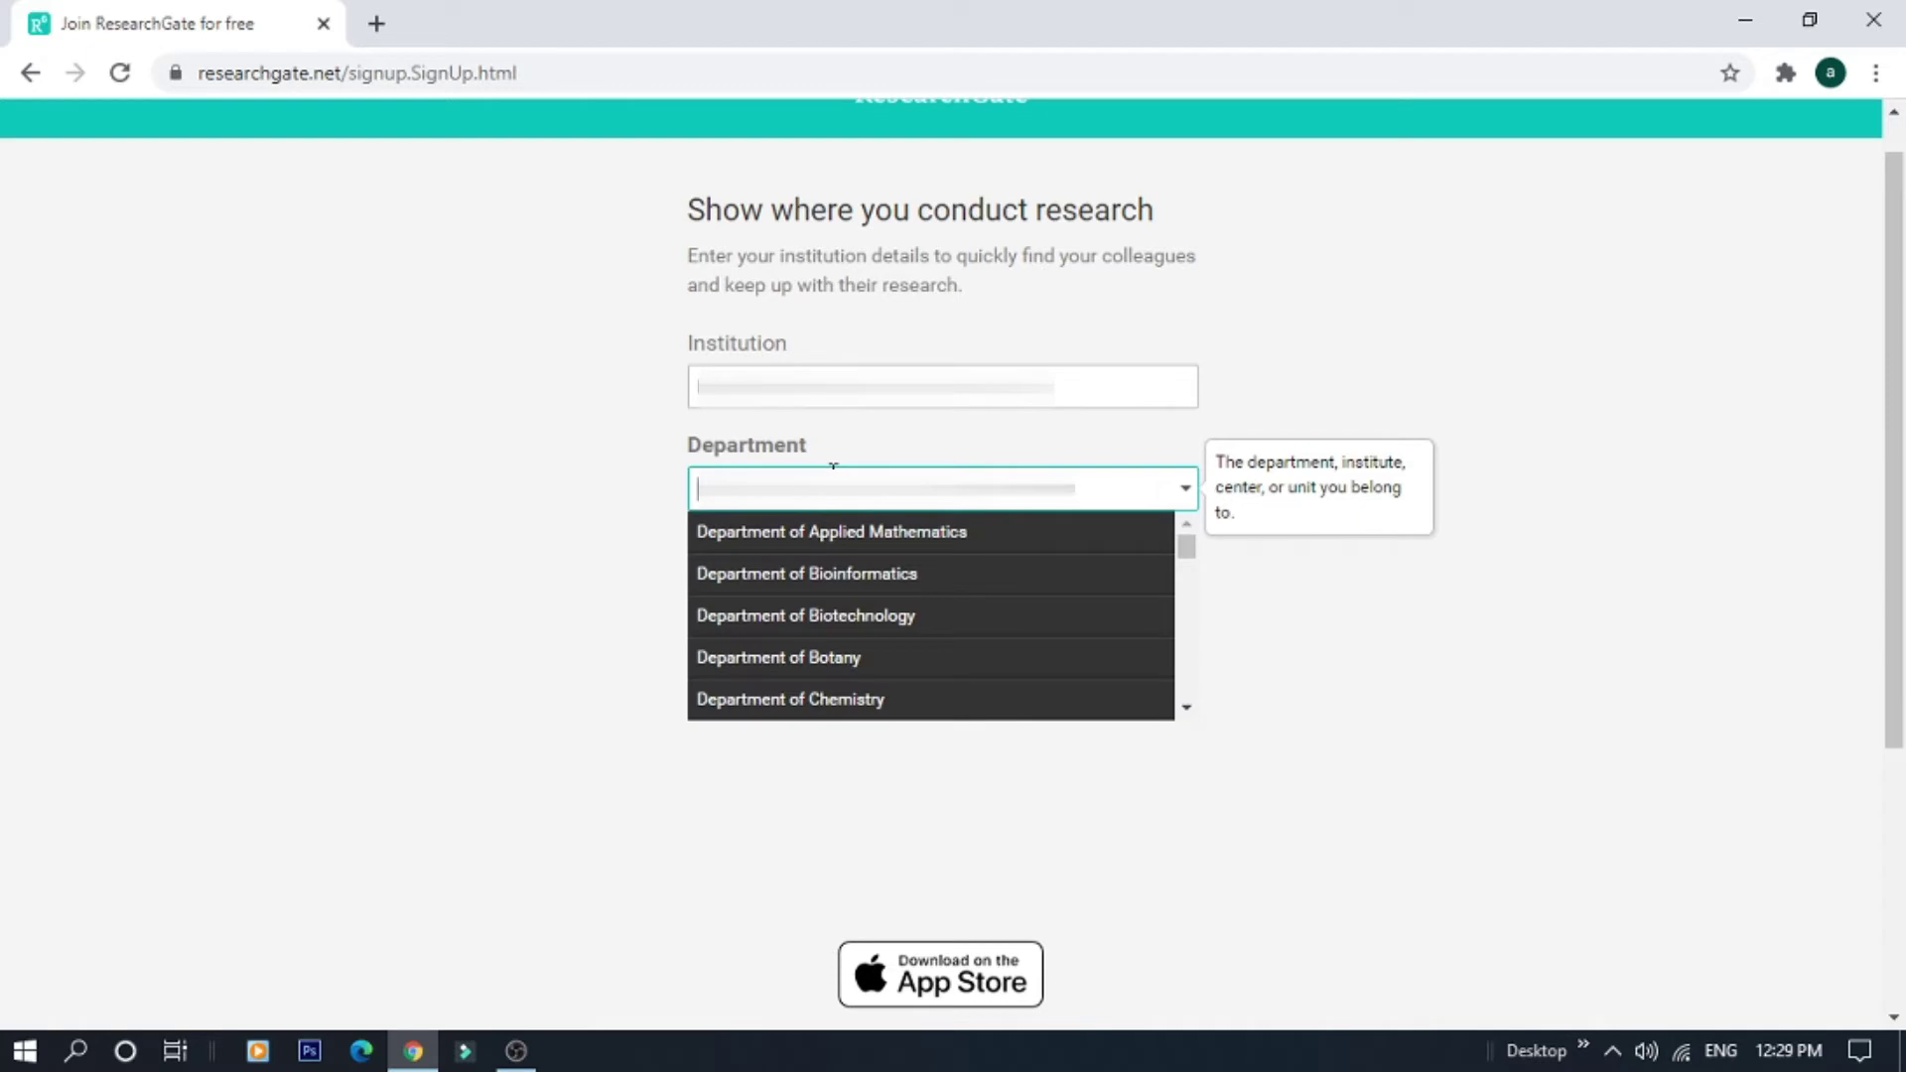
pyautogui.press('Escape')
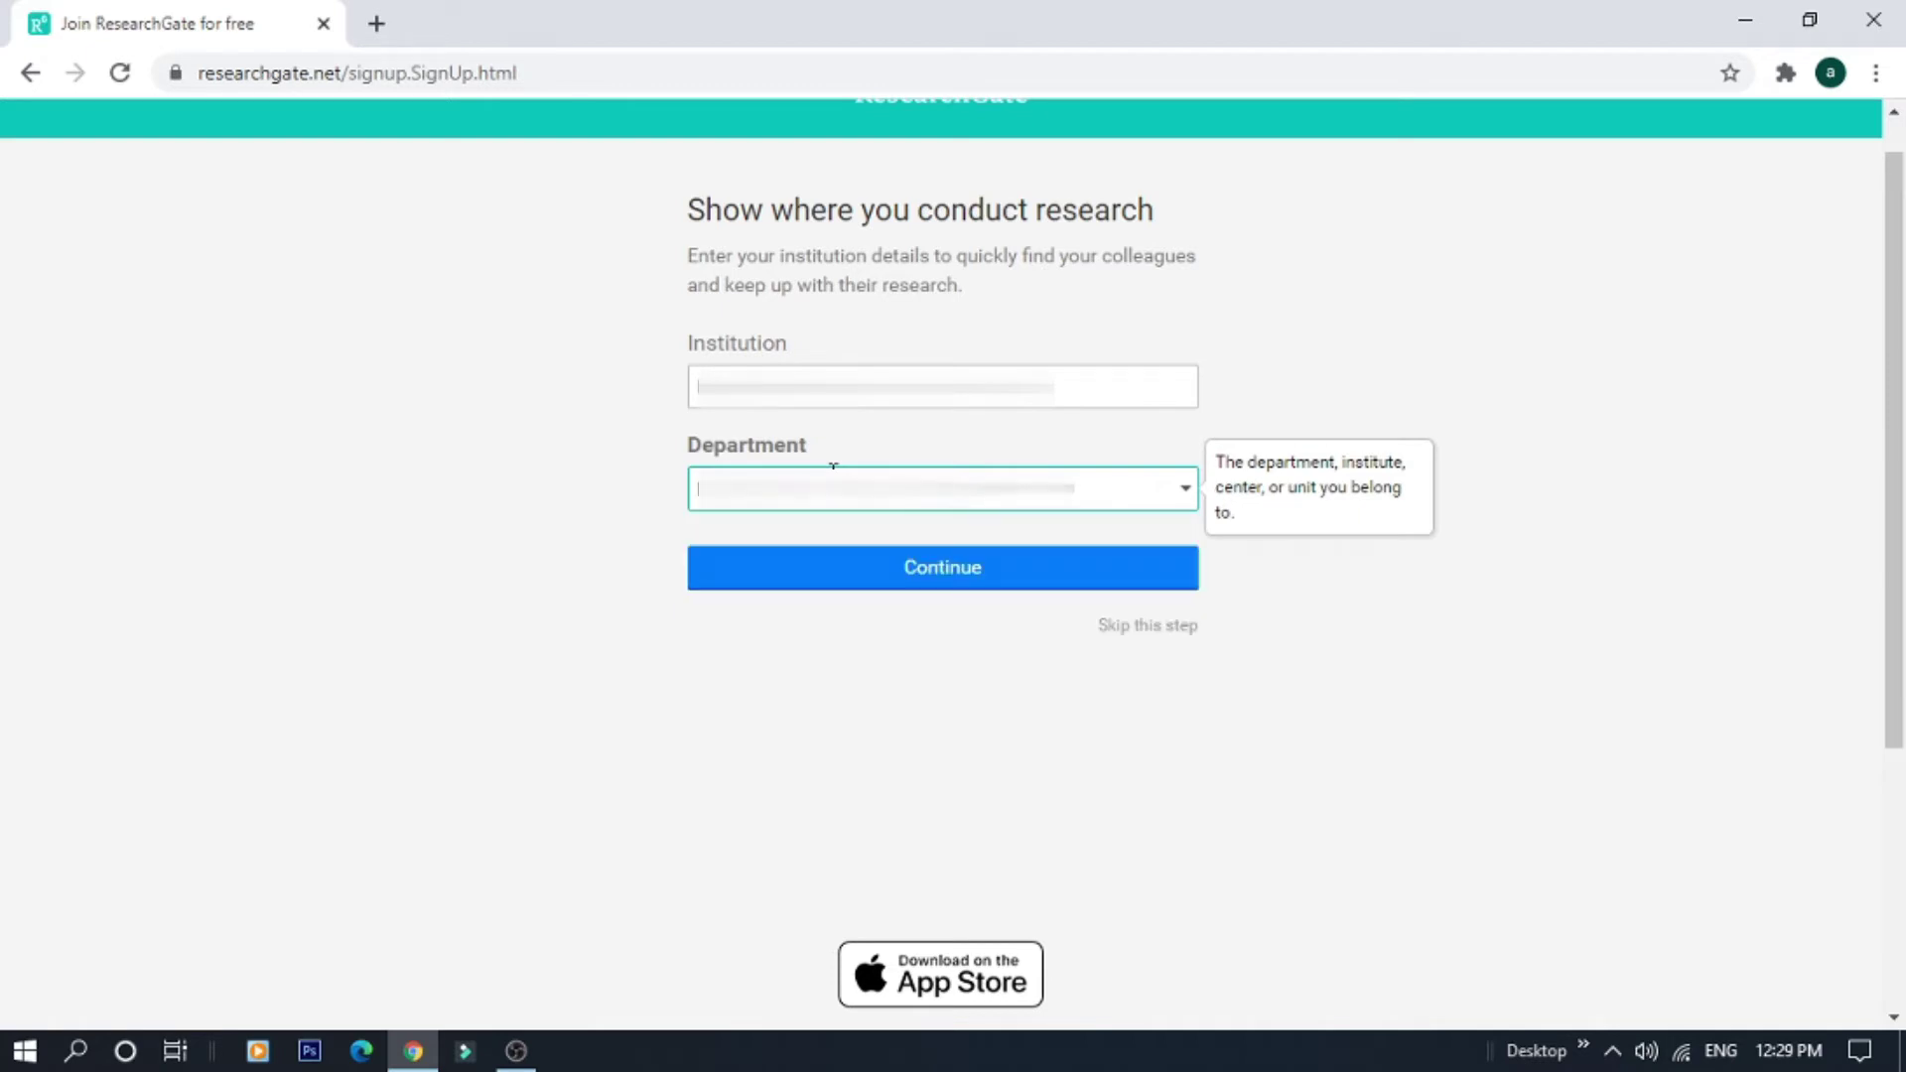
pyautogui.click(838, 579)
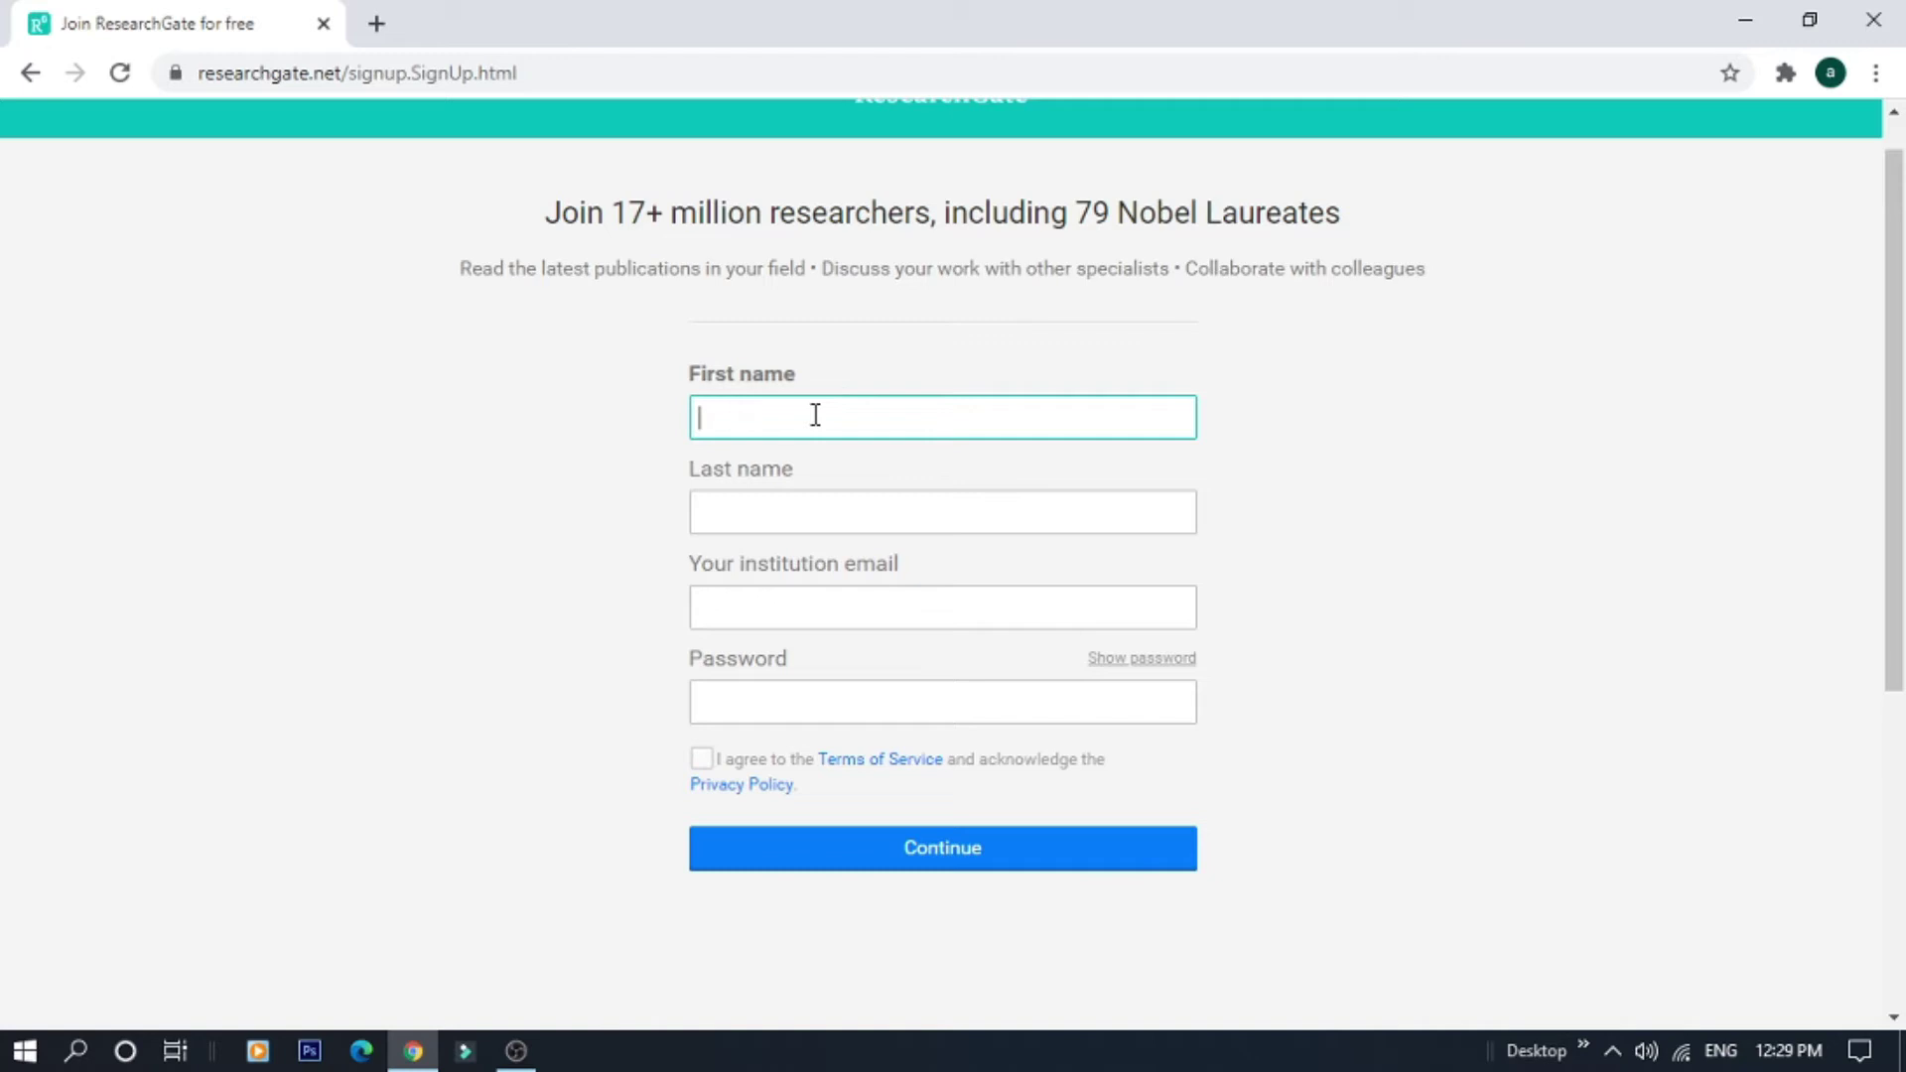
# Enter the user's first and last name in the sign-up form
pyautogui.click(780, 512)
pyautogui.press('Tab')
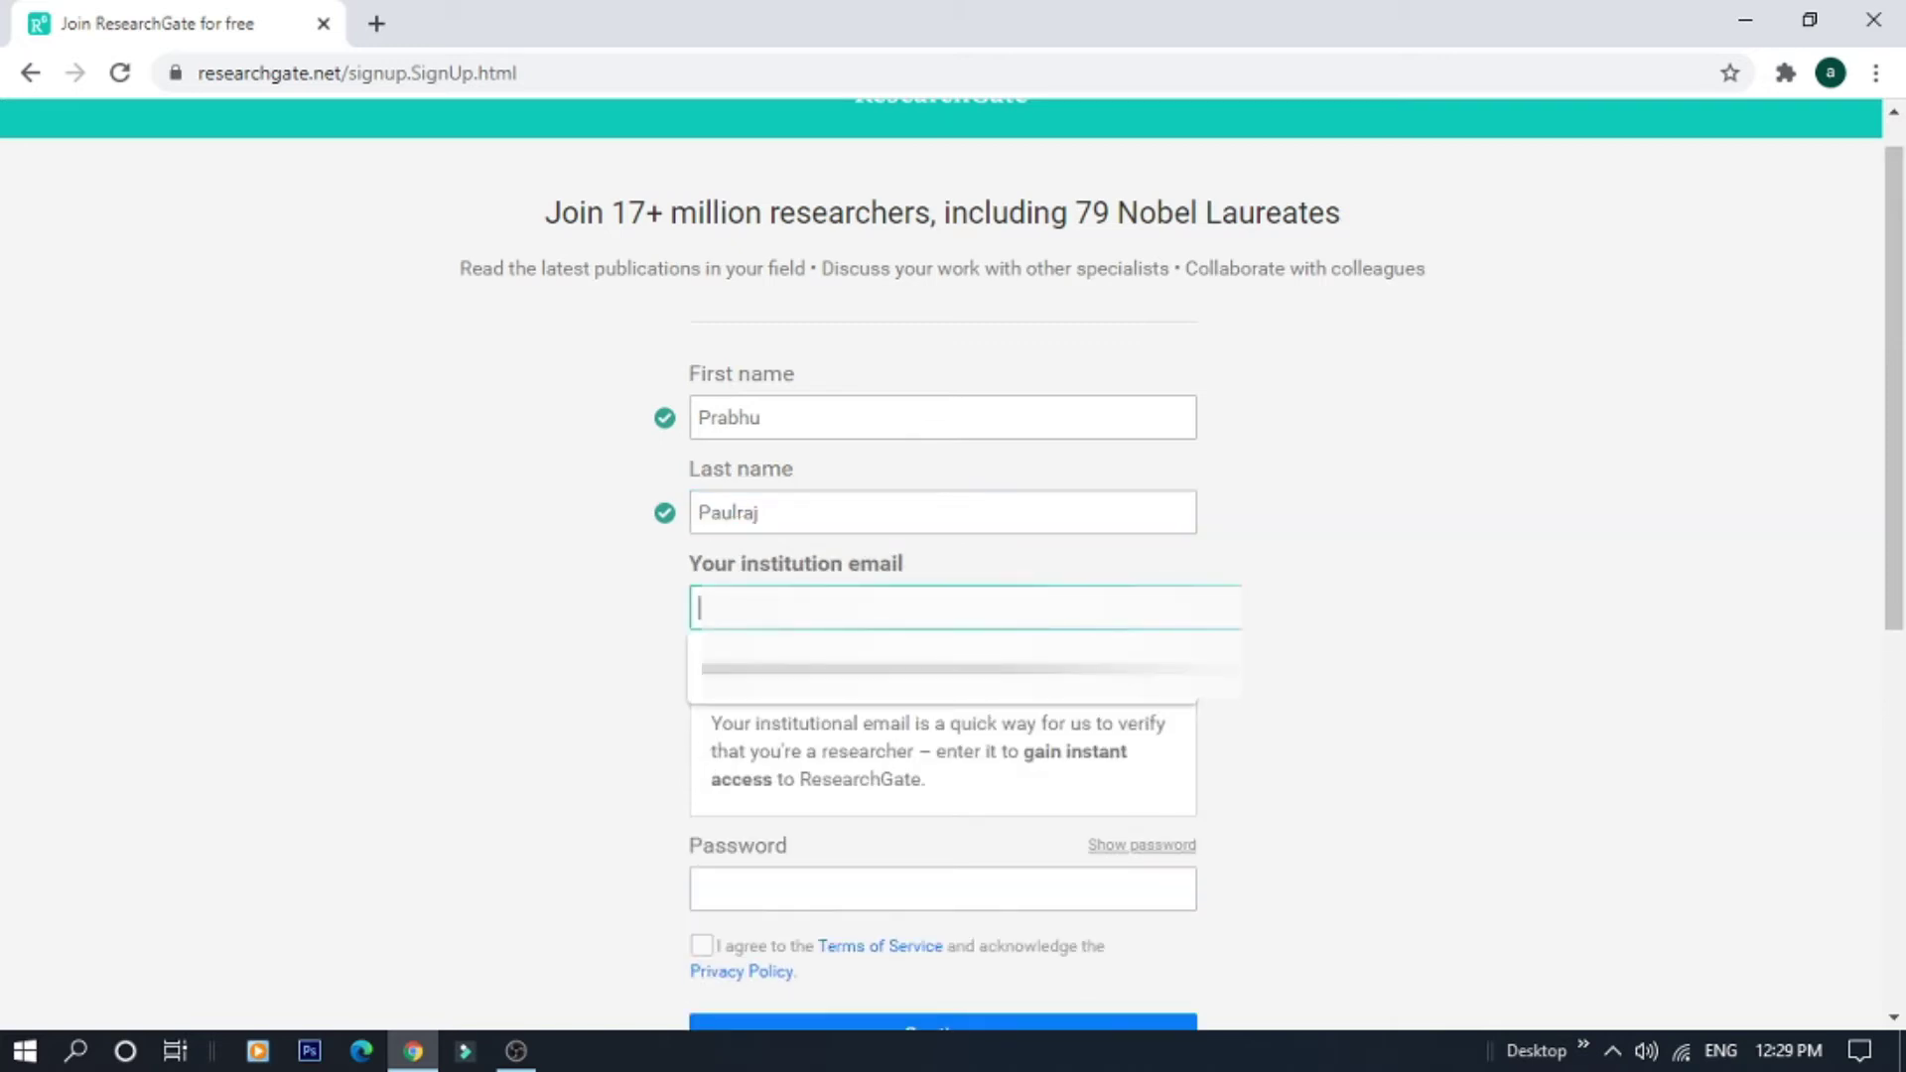
# Fill the institution email field from the browser's saved email suggestion
pyautogui.moveTo(1891, 577); pyautogui.dragTo(1896, 692)
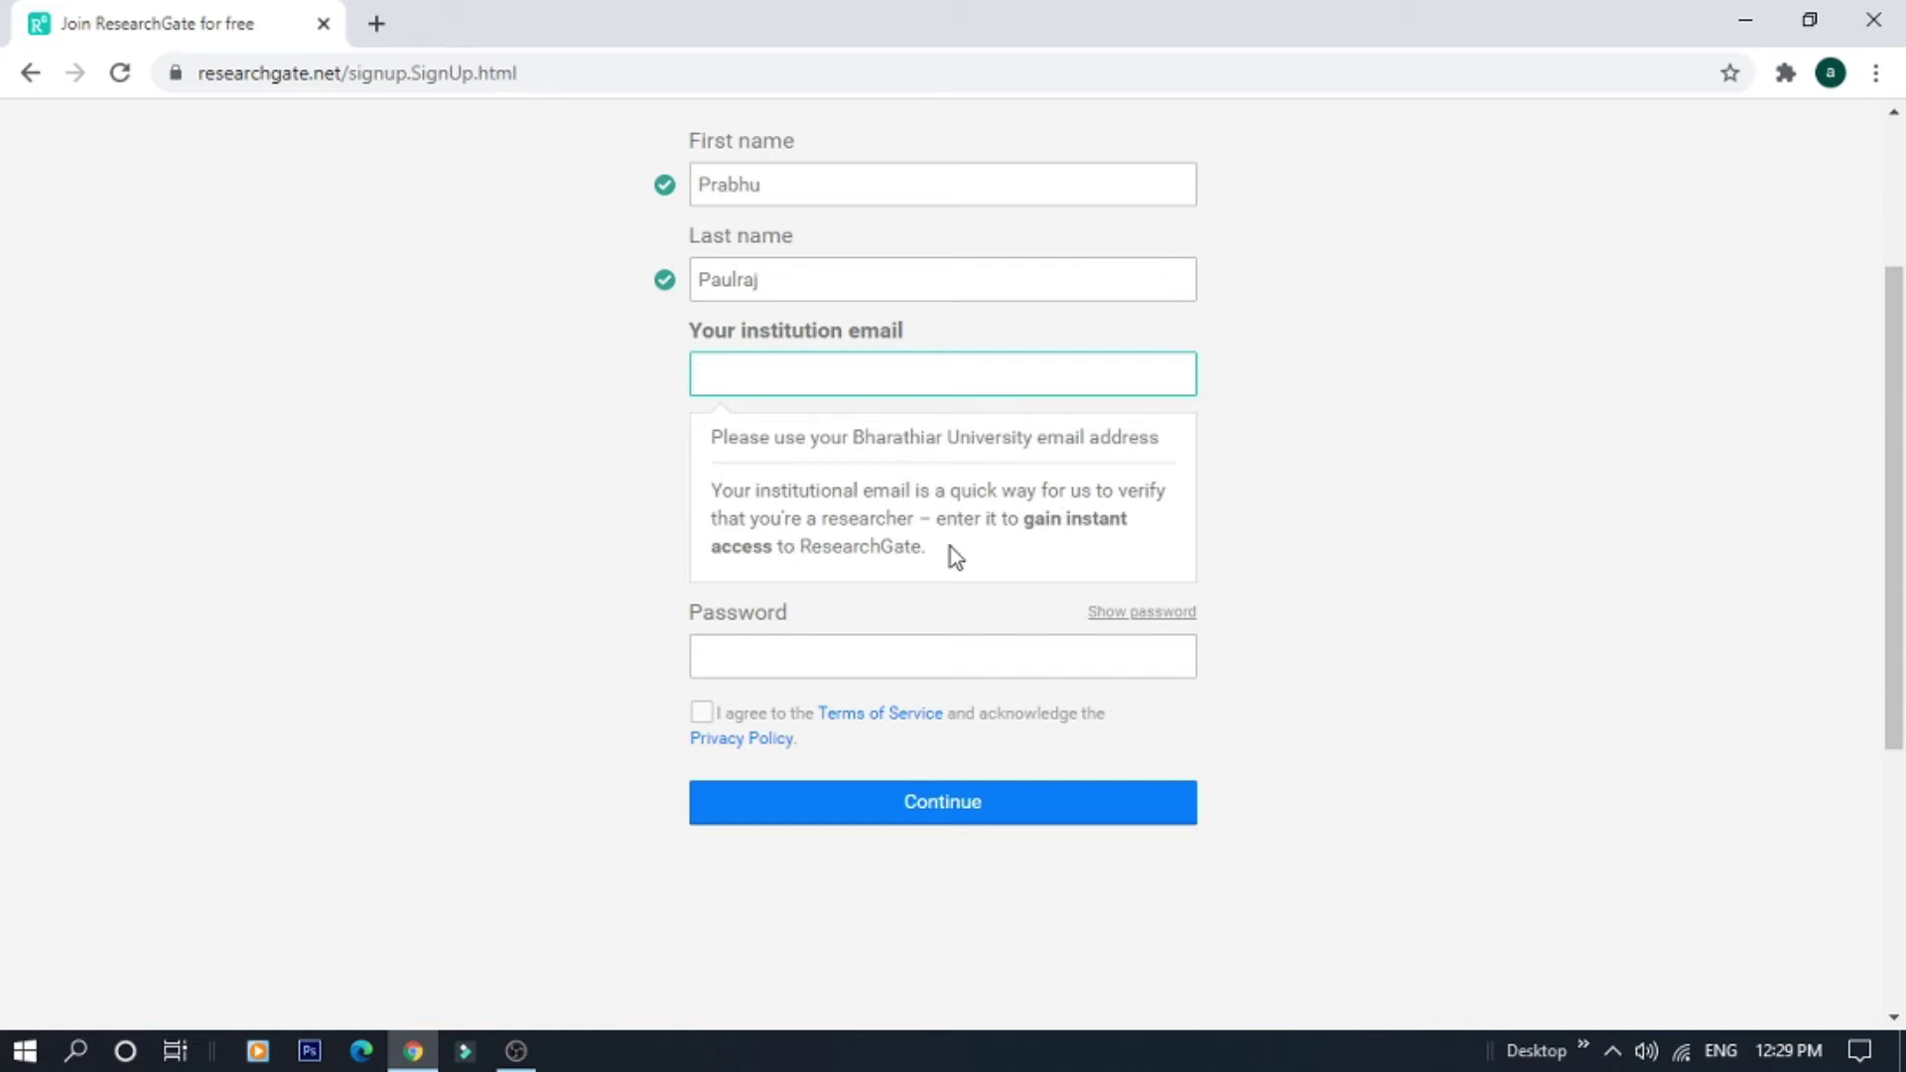
pyautogui.click(869, 362)
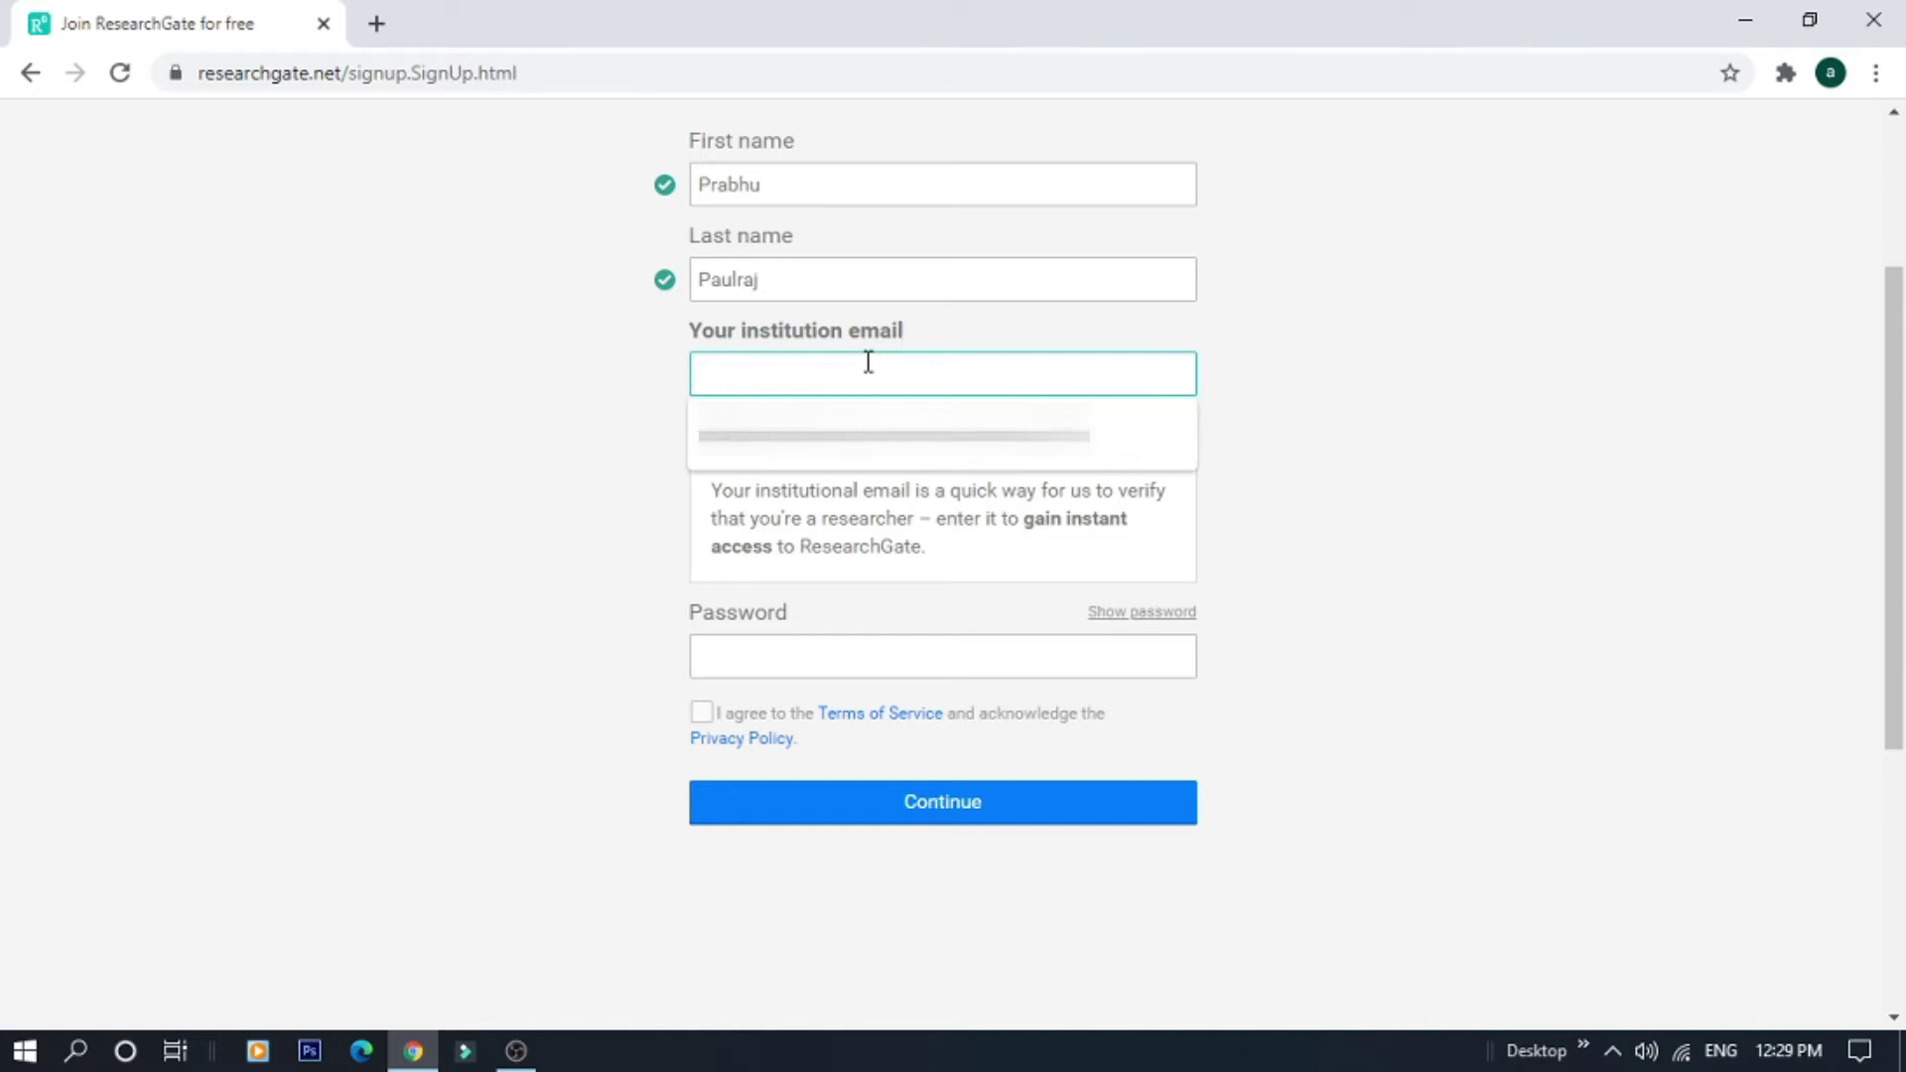
pyautogui.click(1401, 397)
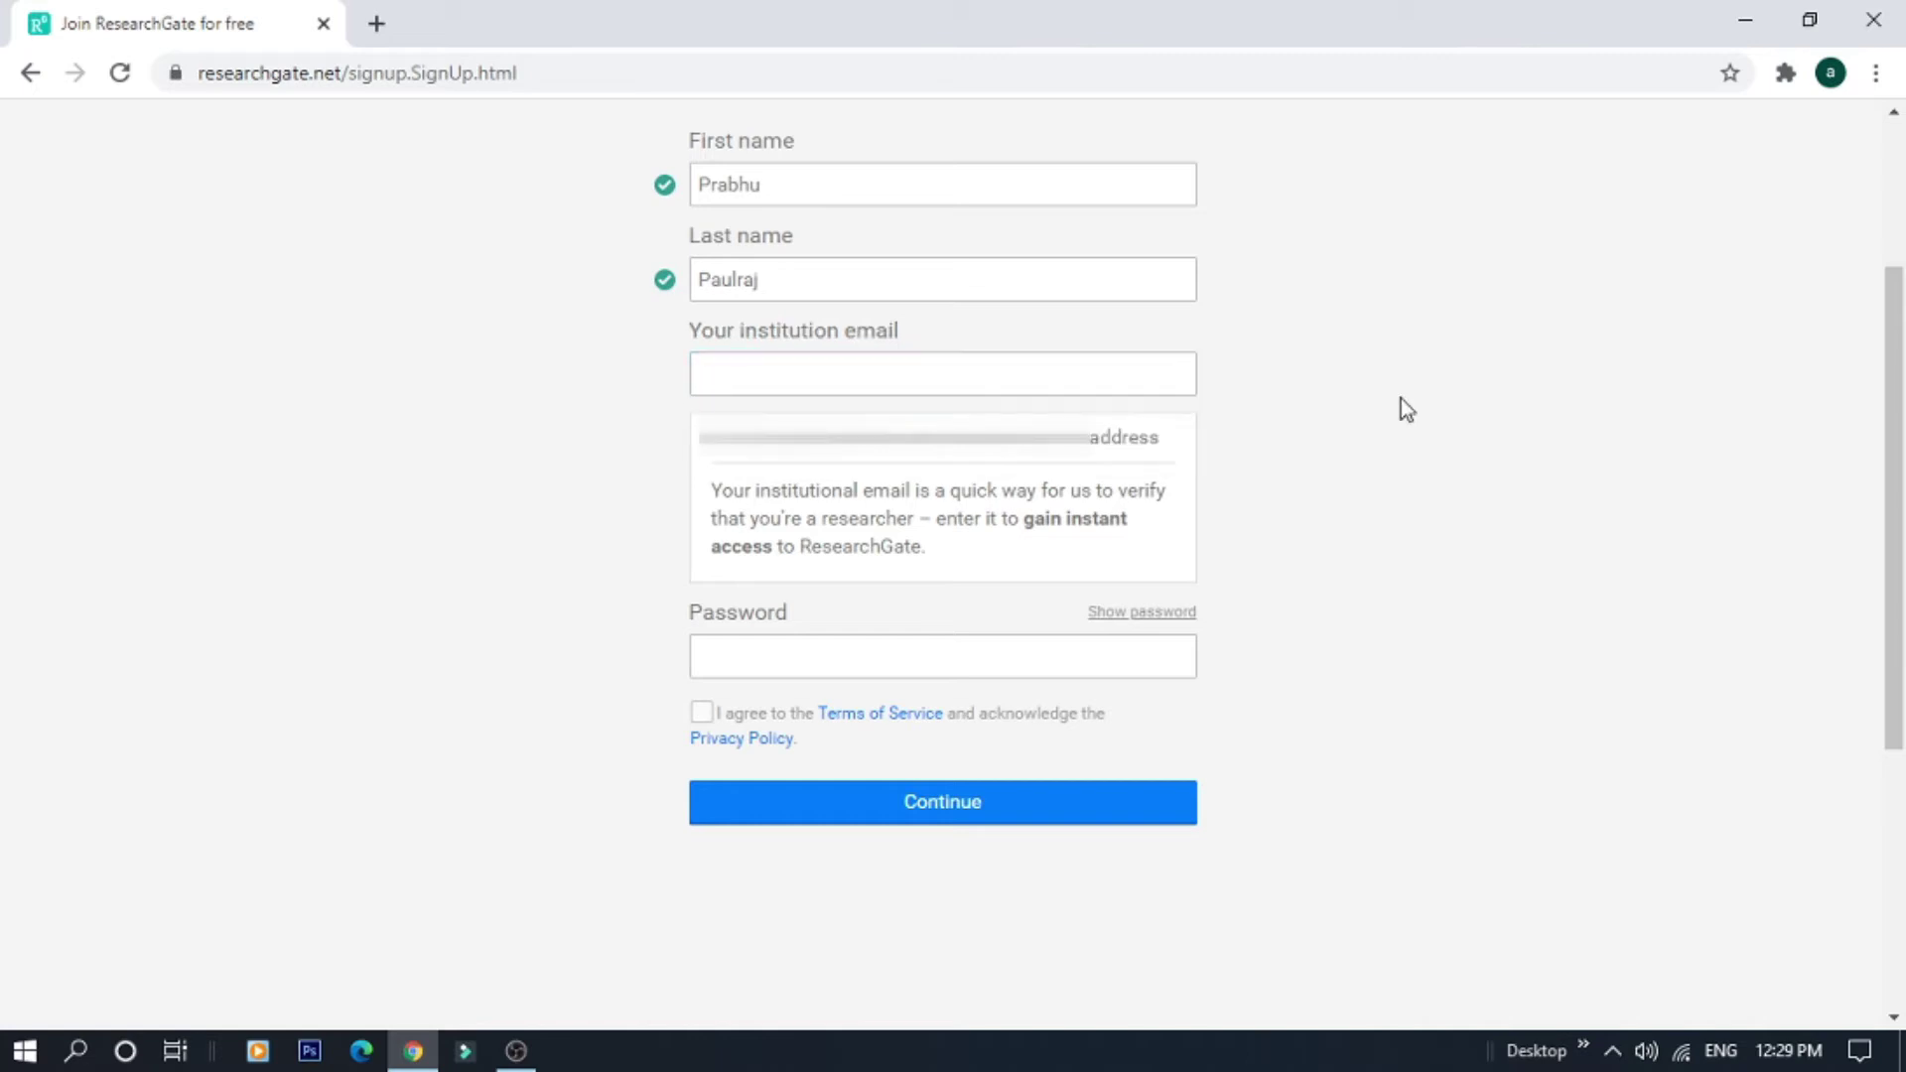
pyautogui.click(1086, 381)
pyautogui.click(1610, 508)
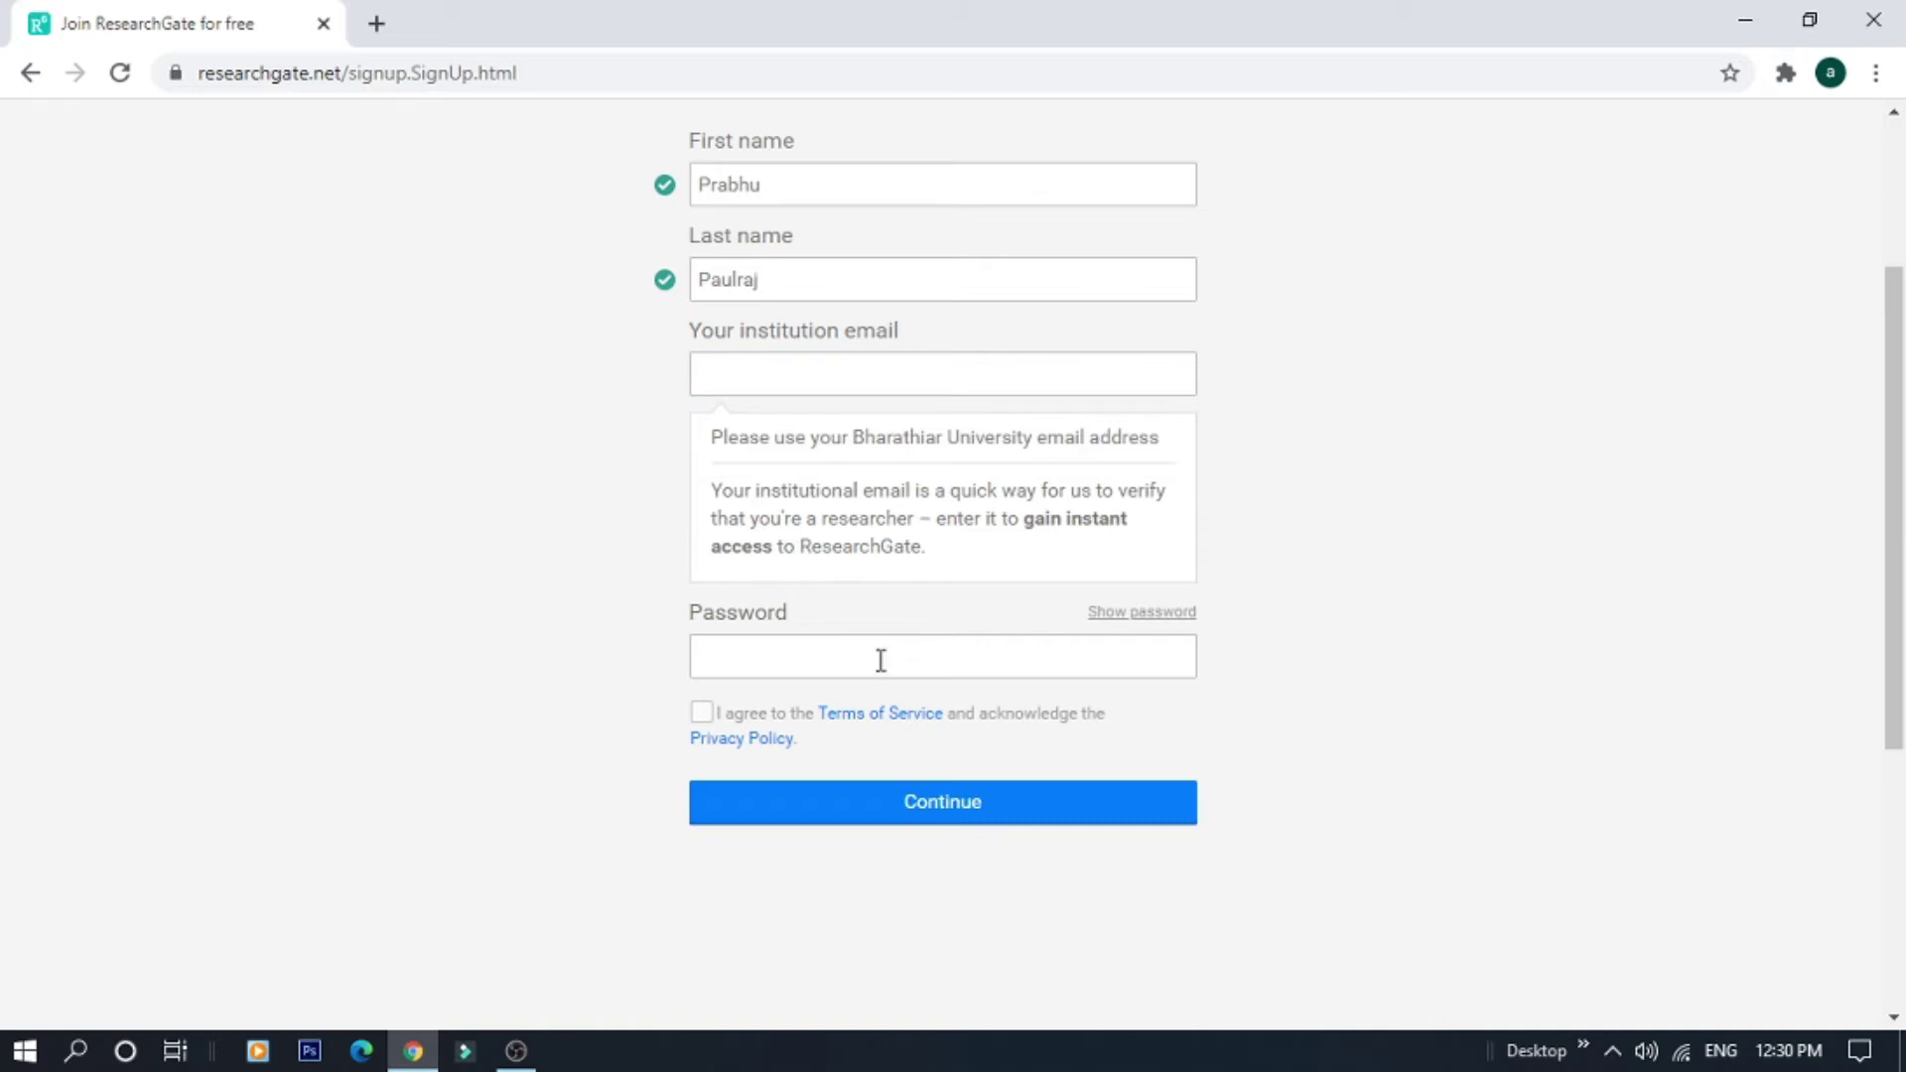
pyautogui.hotkey('shift', 'Tab')
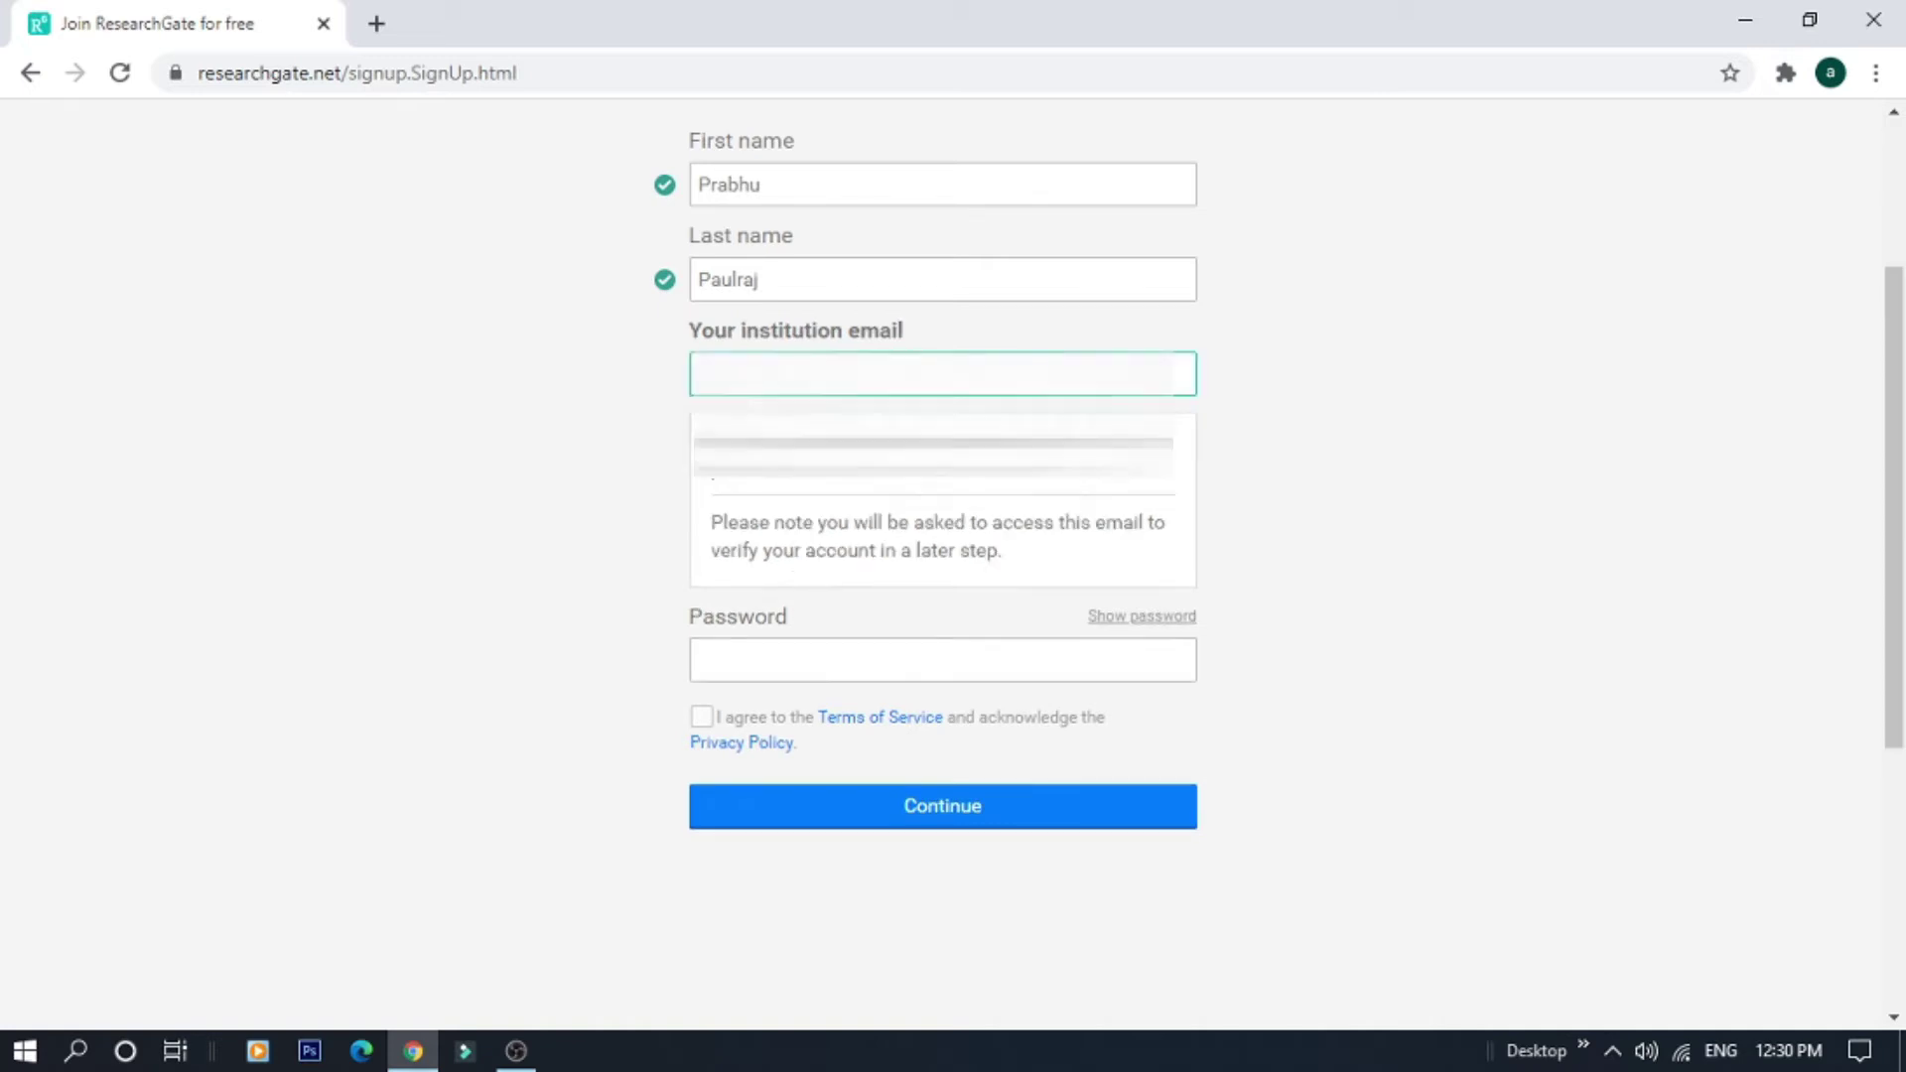
pyautogui.press('Down')
pyautogui.press('Return')
pyautogui.click(1499, 480)
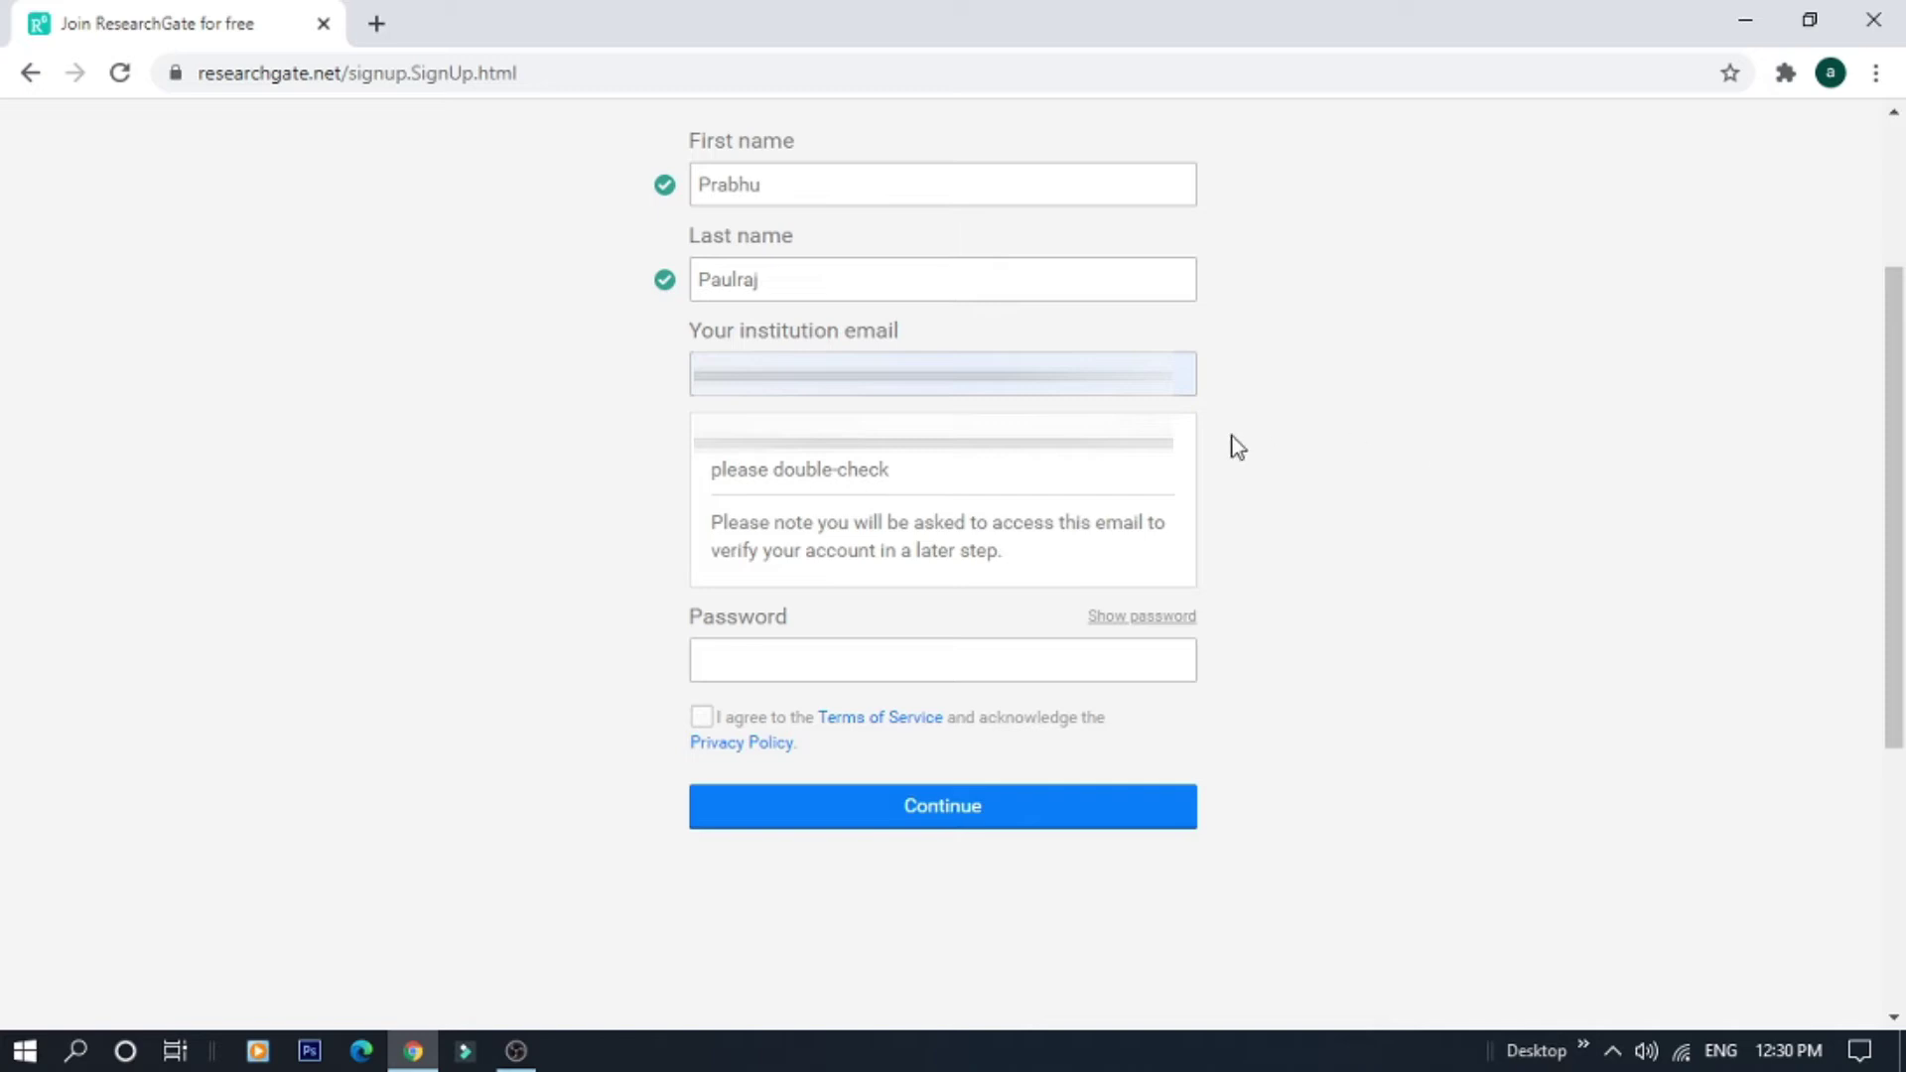
pyautogui.click(943, 374)
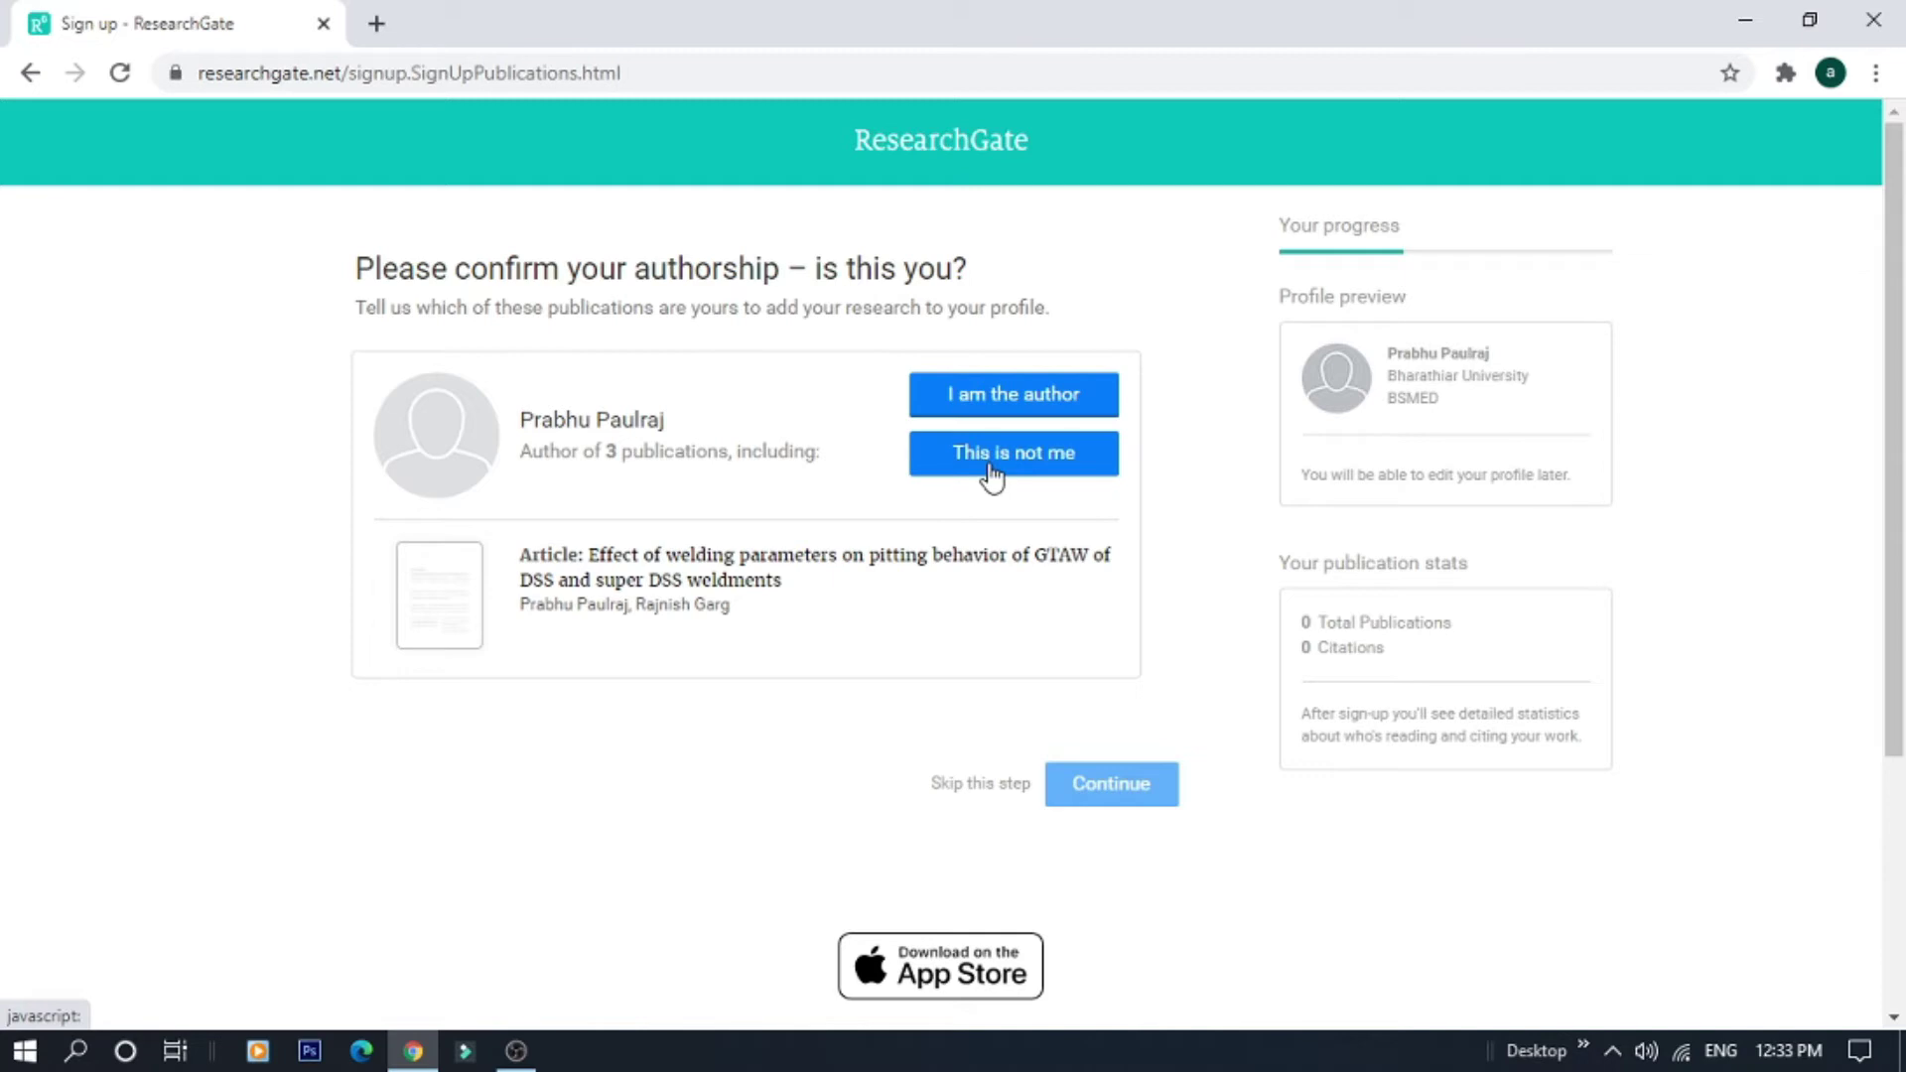
# Skip confirming authorship of the matching author profile
pyautogui.click(978, 789)
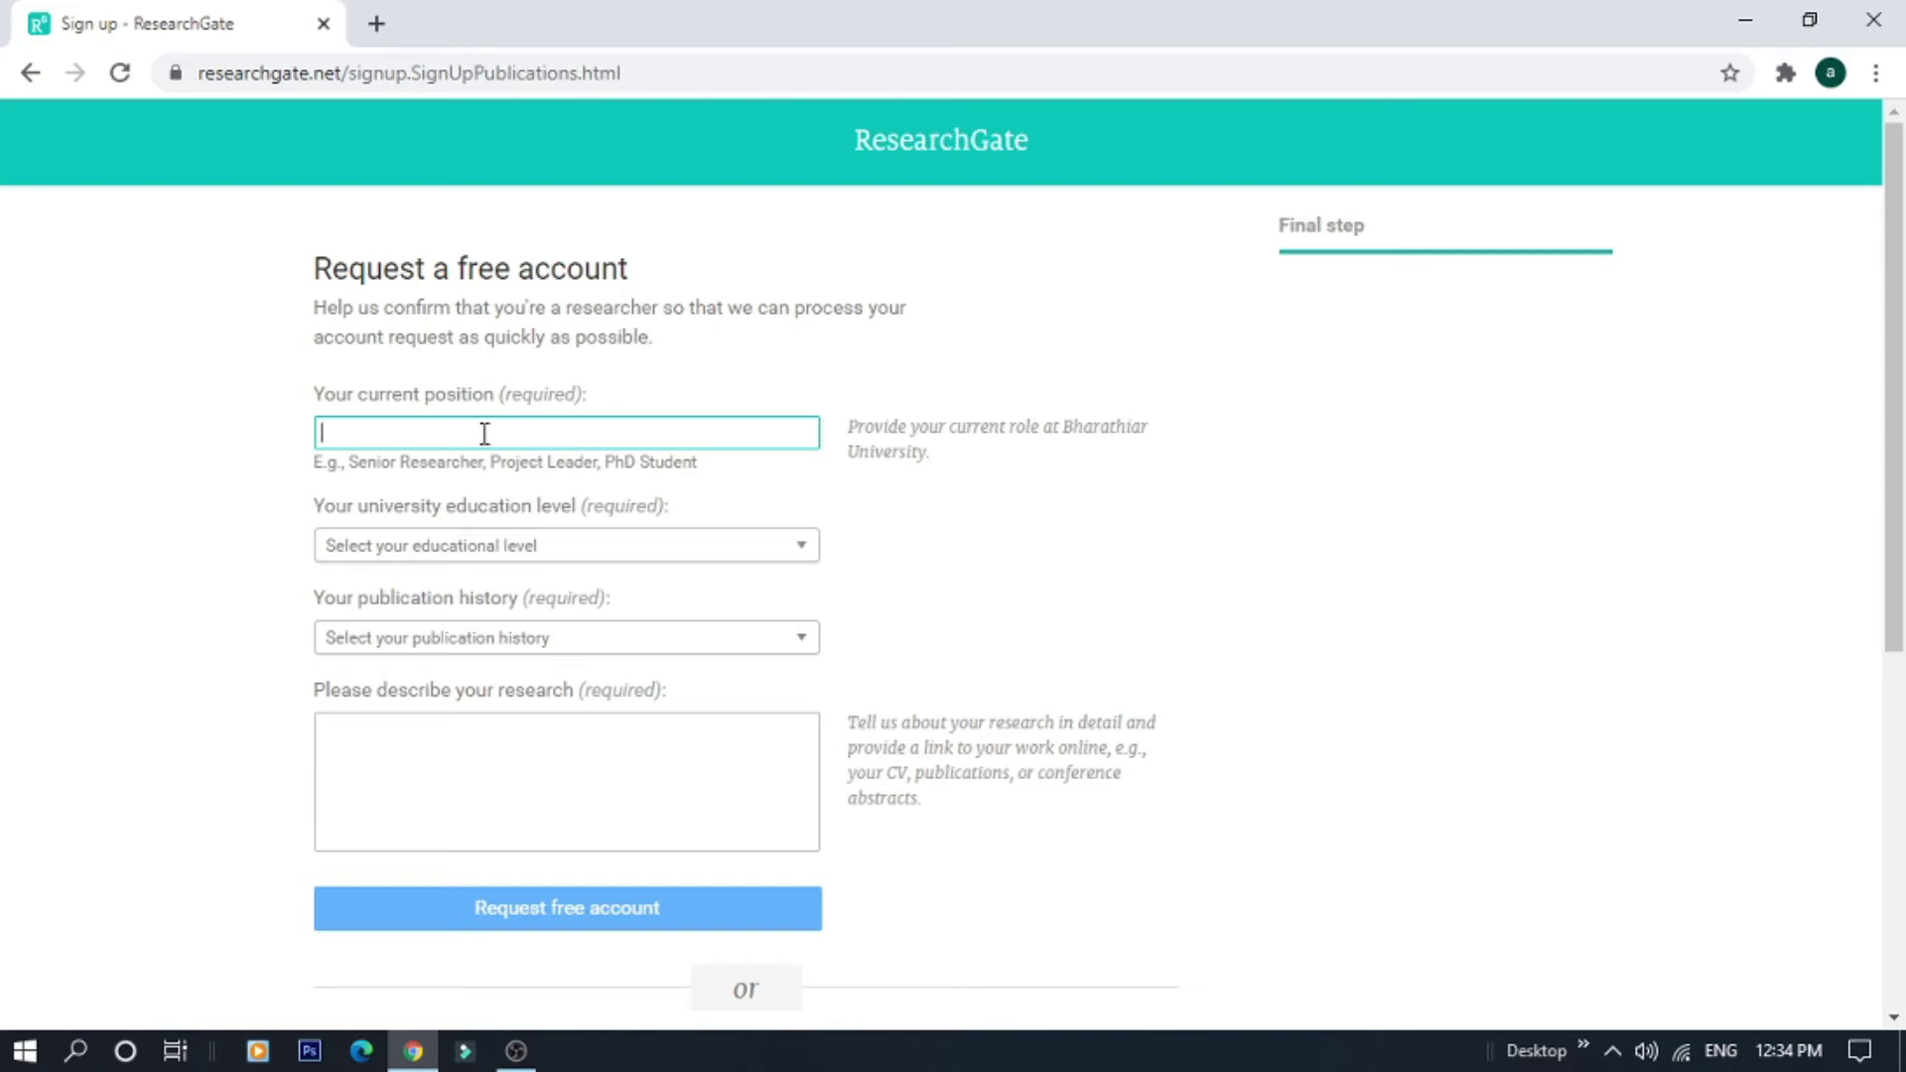
# Set current position to PhD Student and education level to Master's degree
pyautogui.write('P')
pyautogui.press('BackSpace')
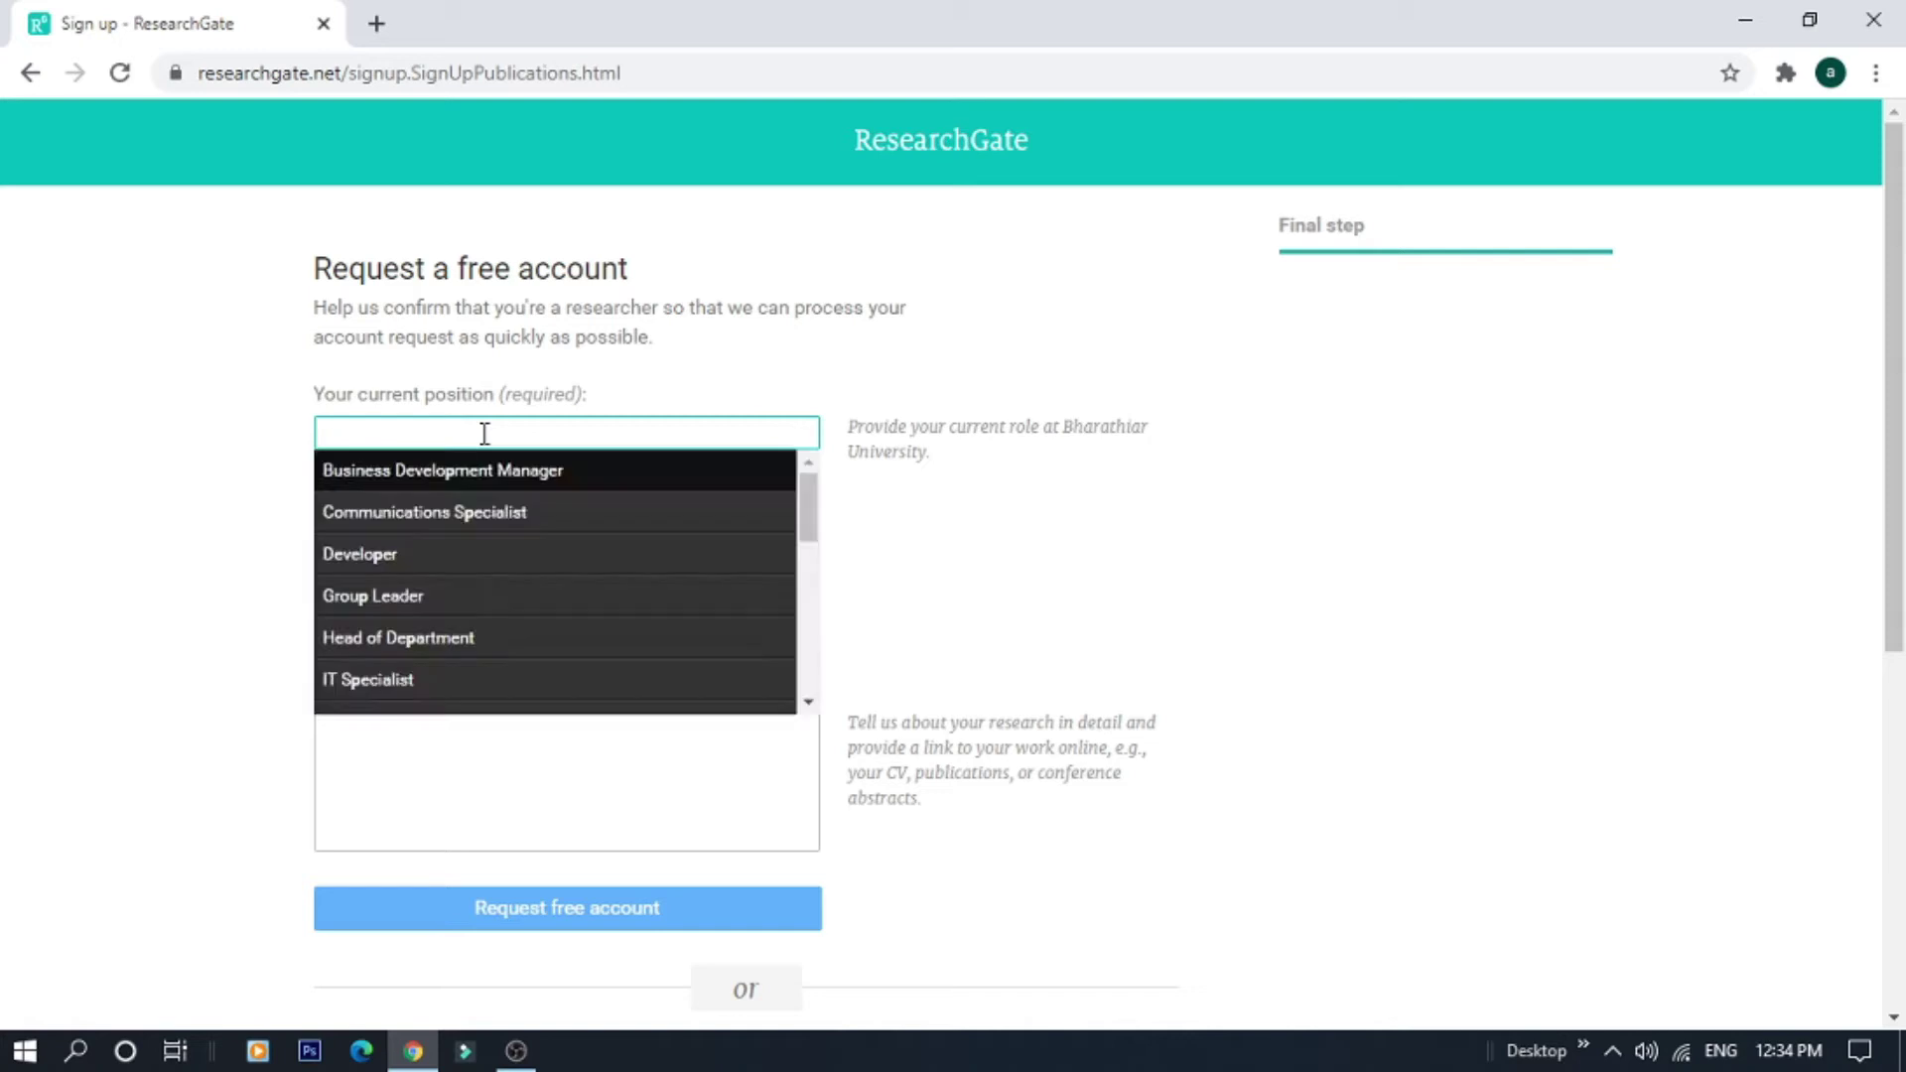
pyautogui.write('PhD')
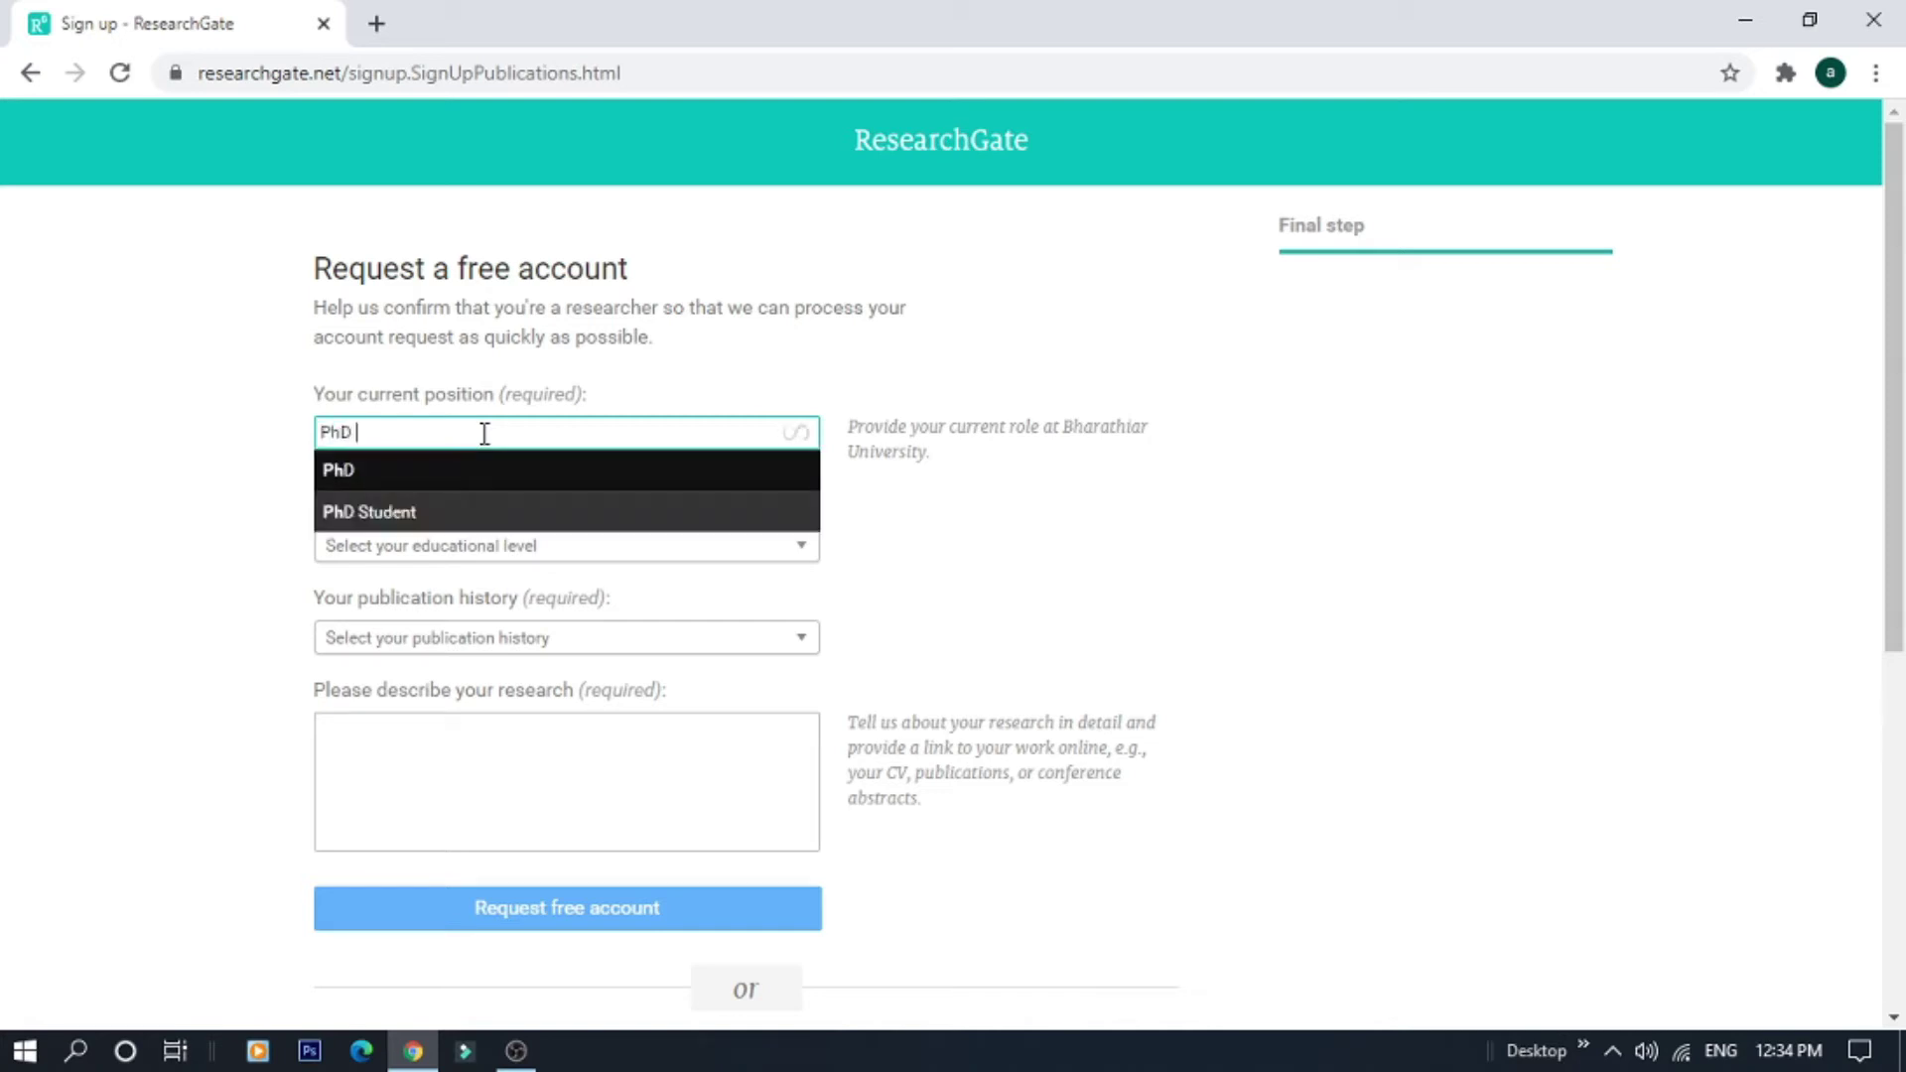
pyautogui.click(417, 475)
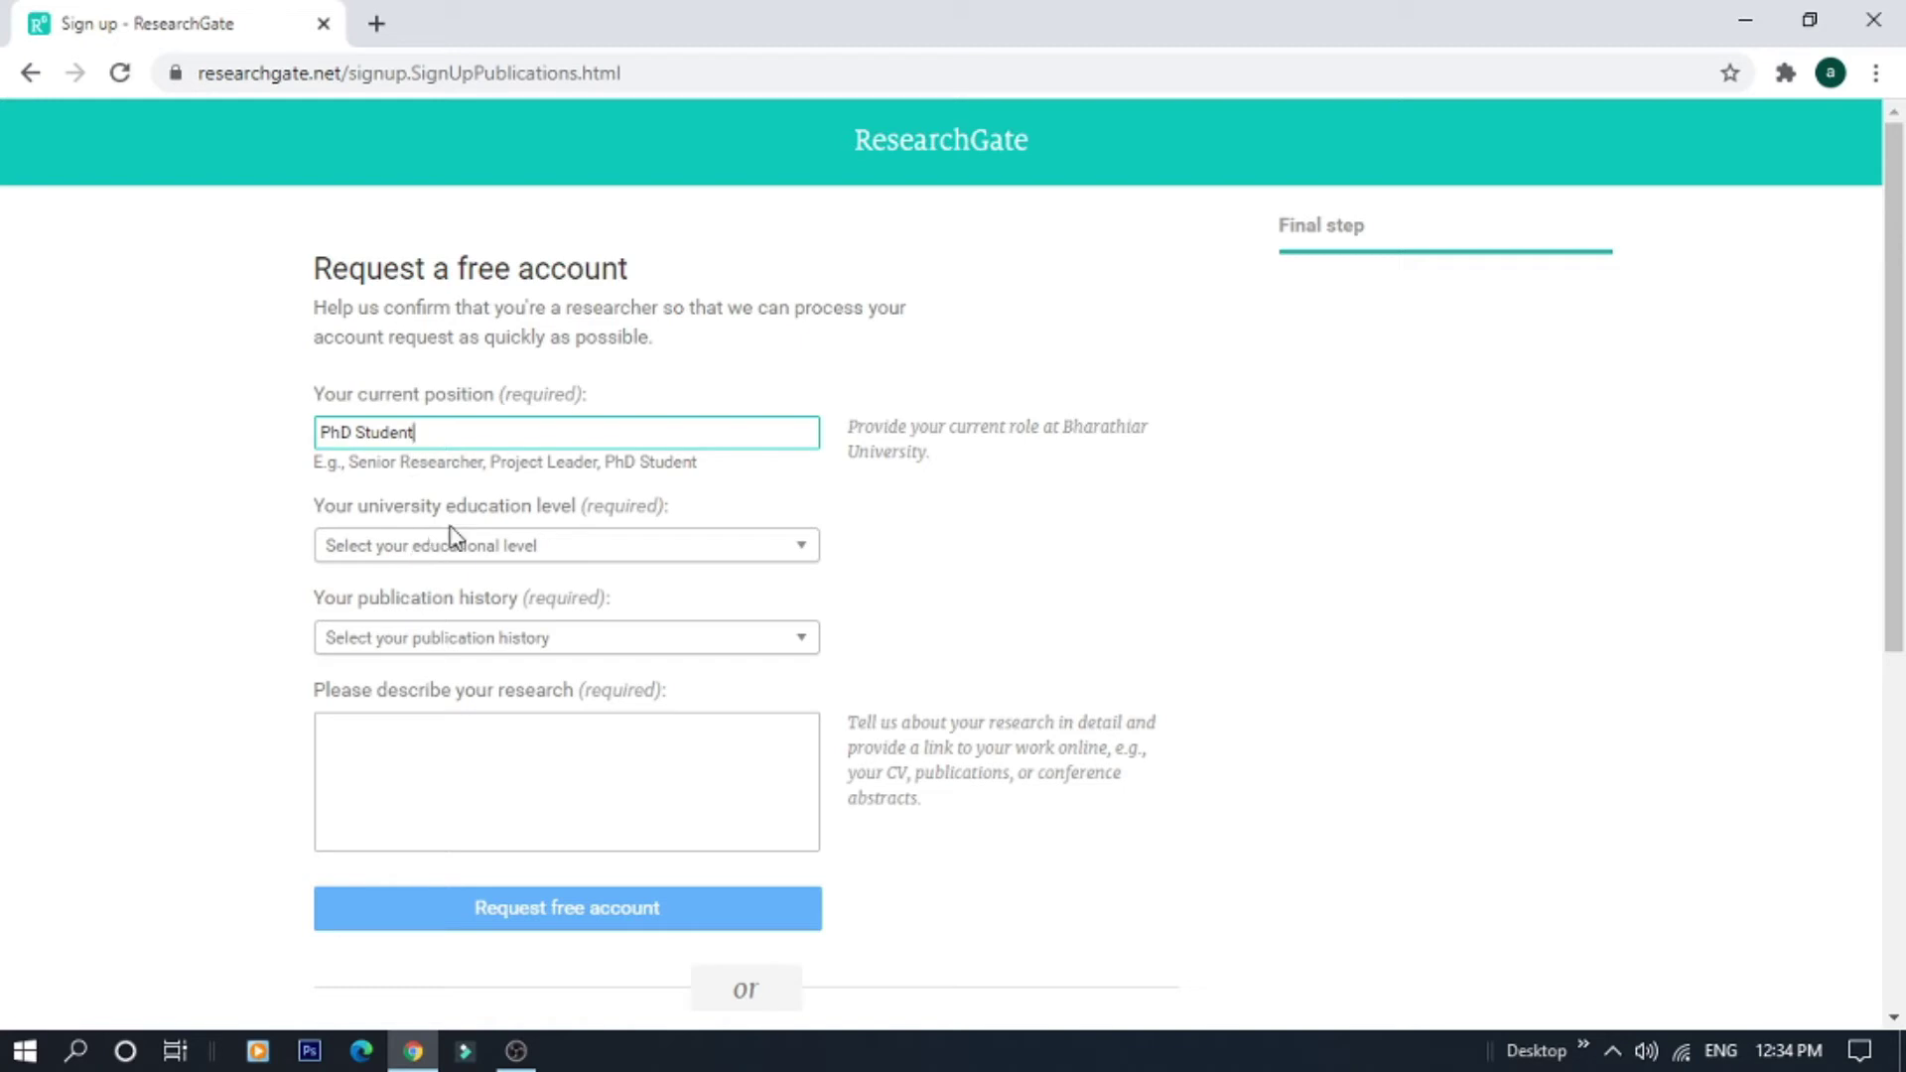
pyautogui.click(483, 547)
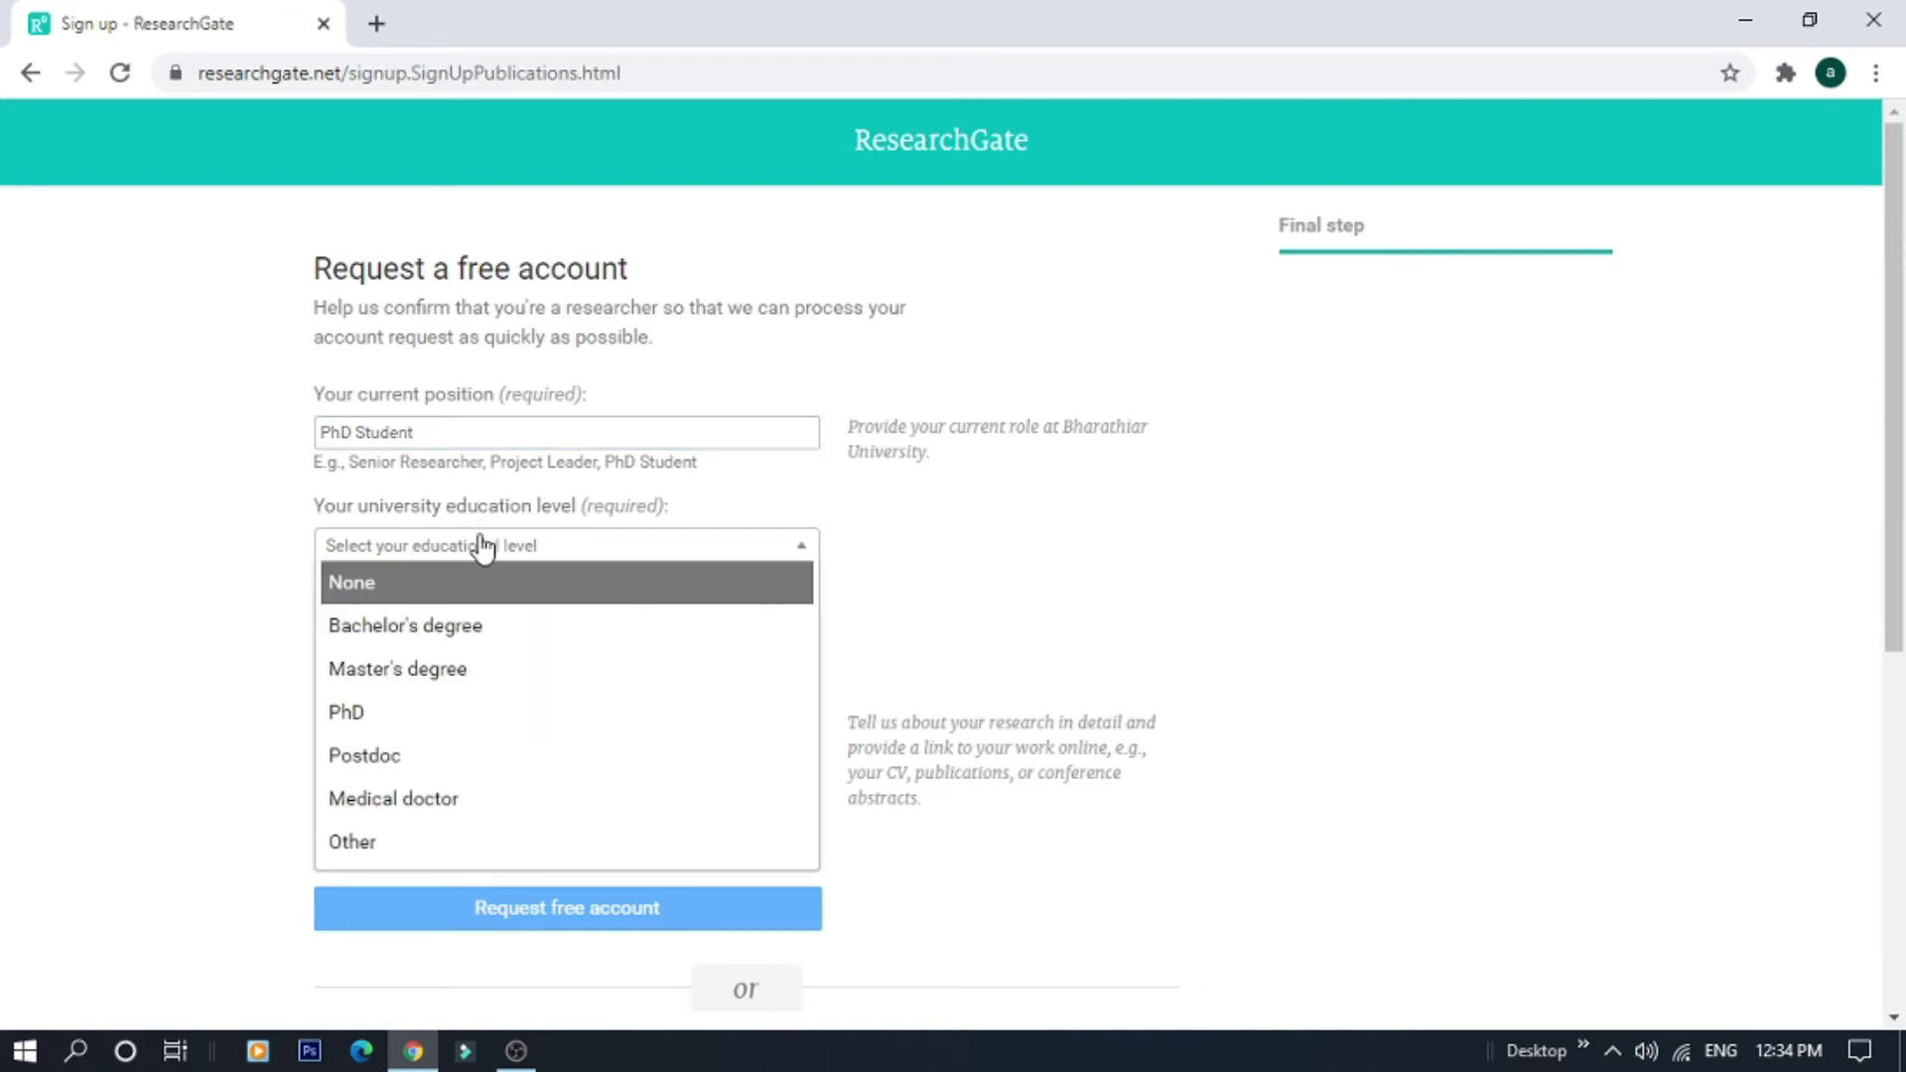
pyautogui.click(436, 674)
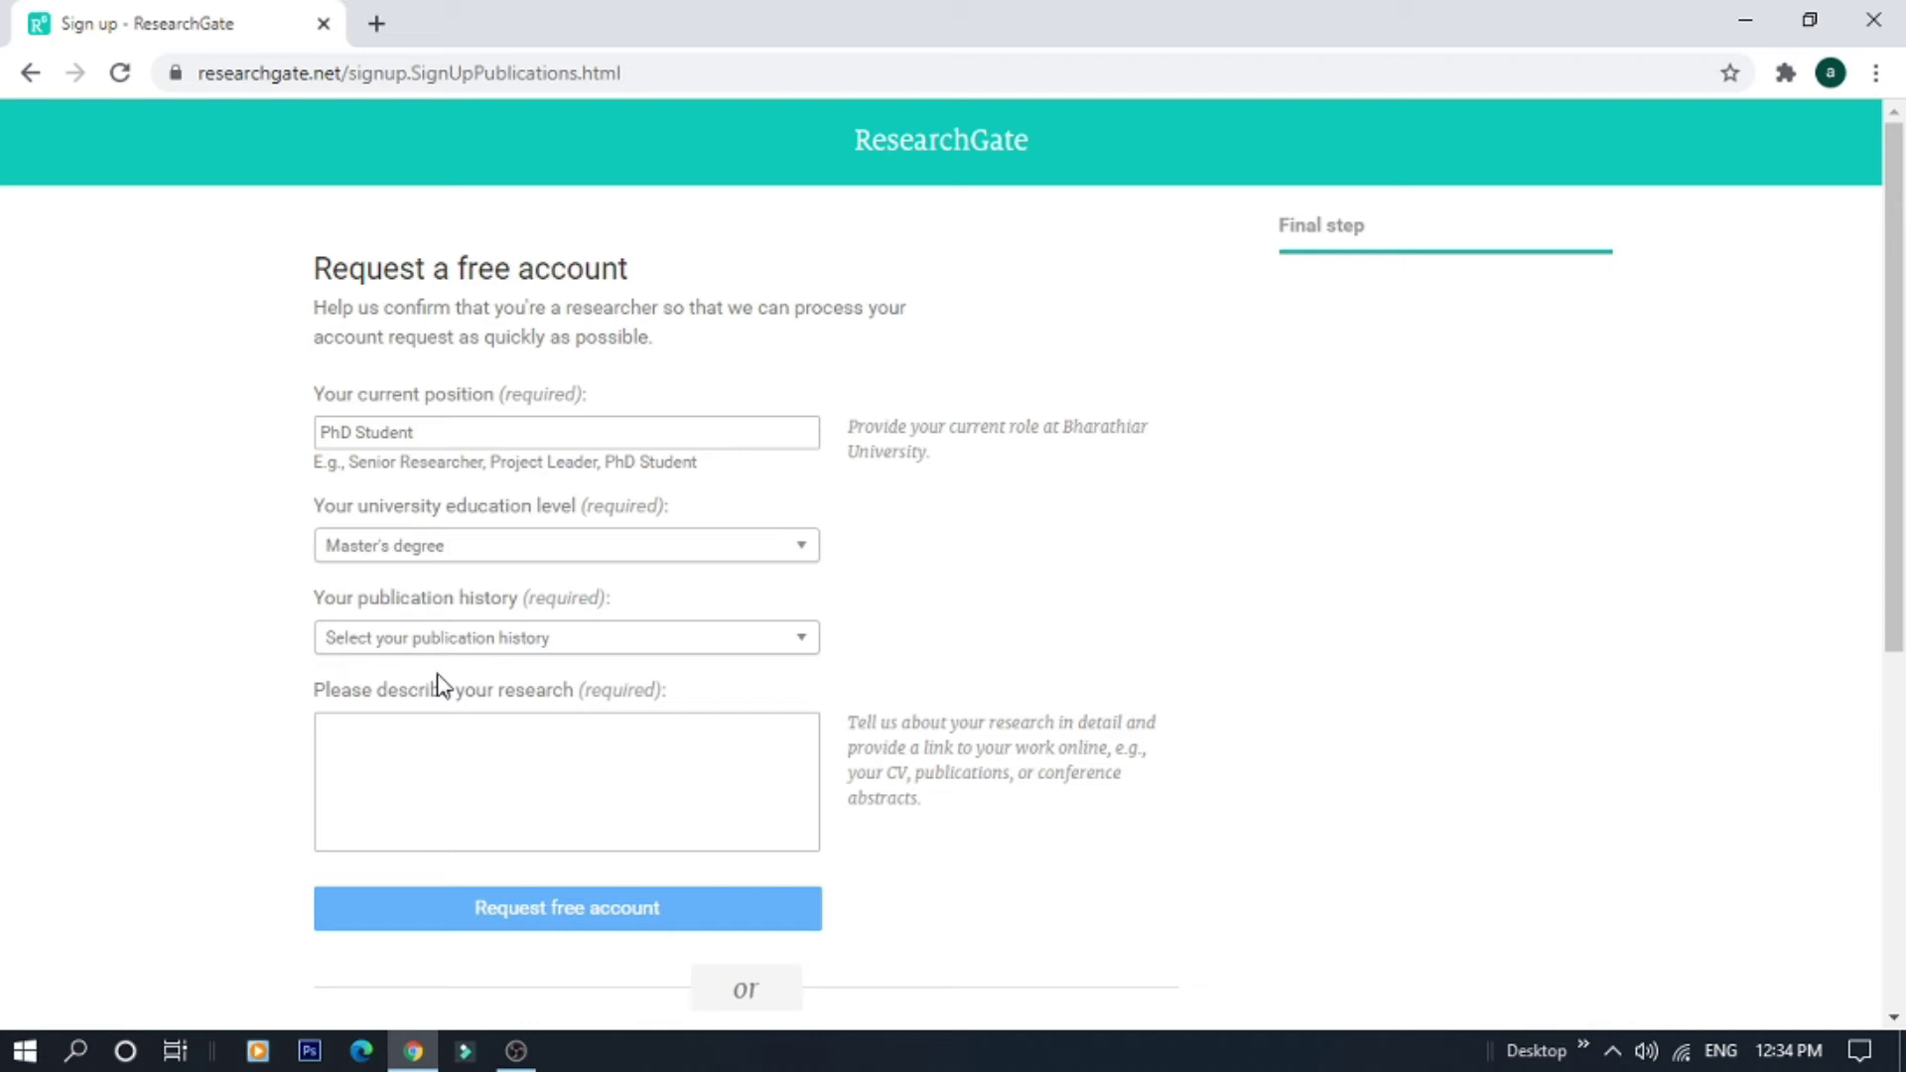
# Check the publication history choices without picking one, then select the address bar
pyautogui.click(486, 642)
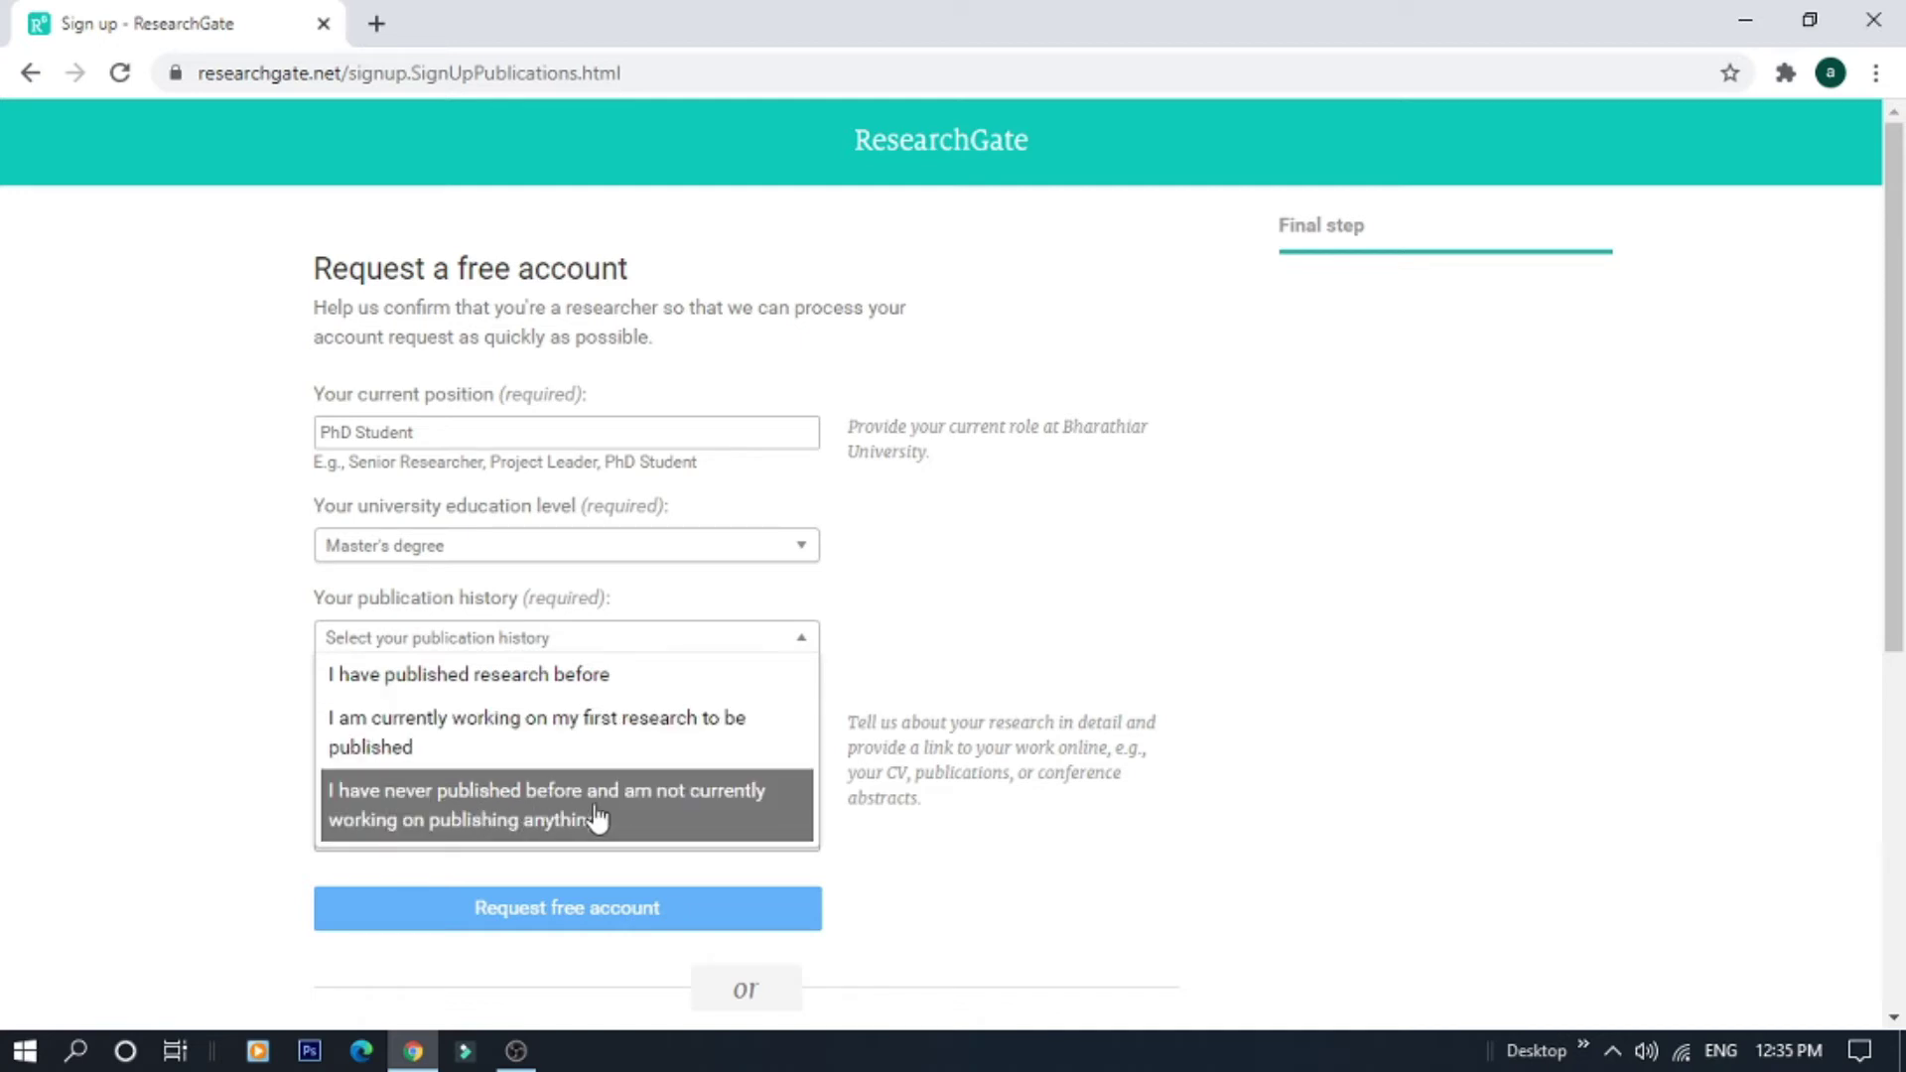
pyautogui.click(183, 663)
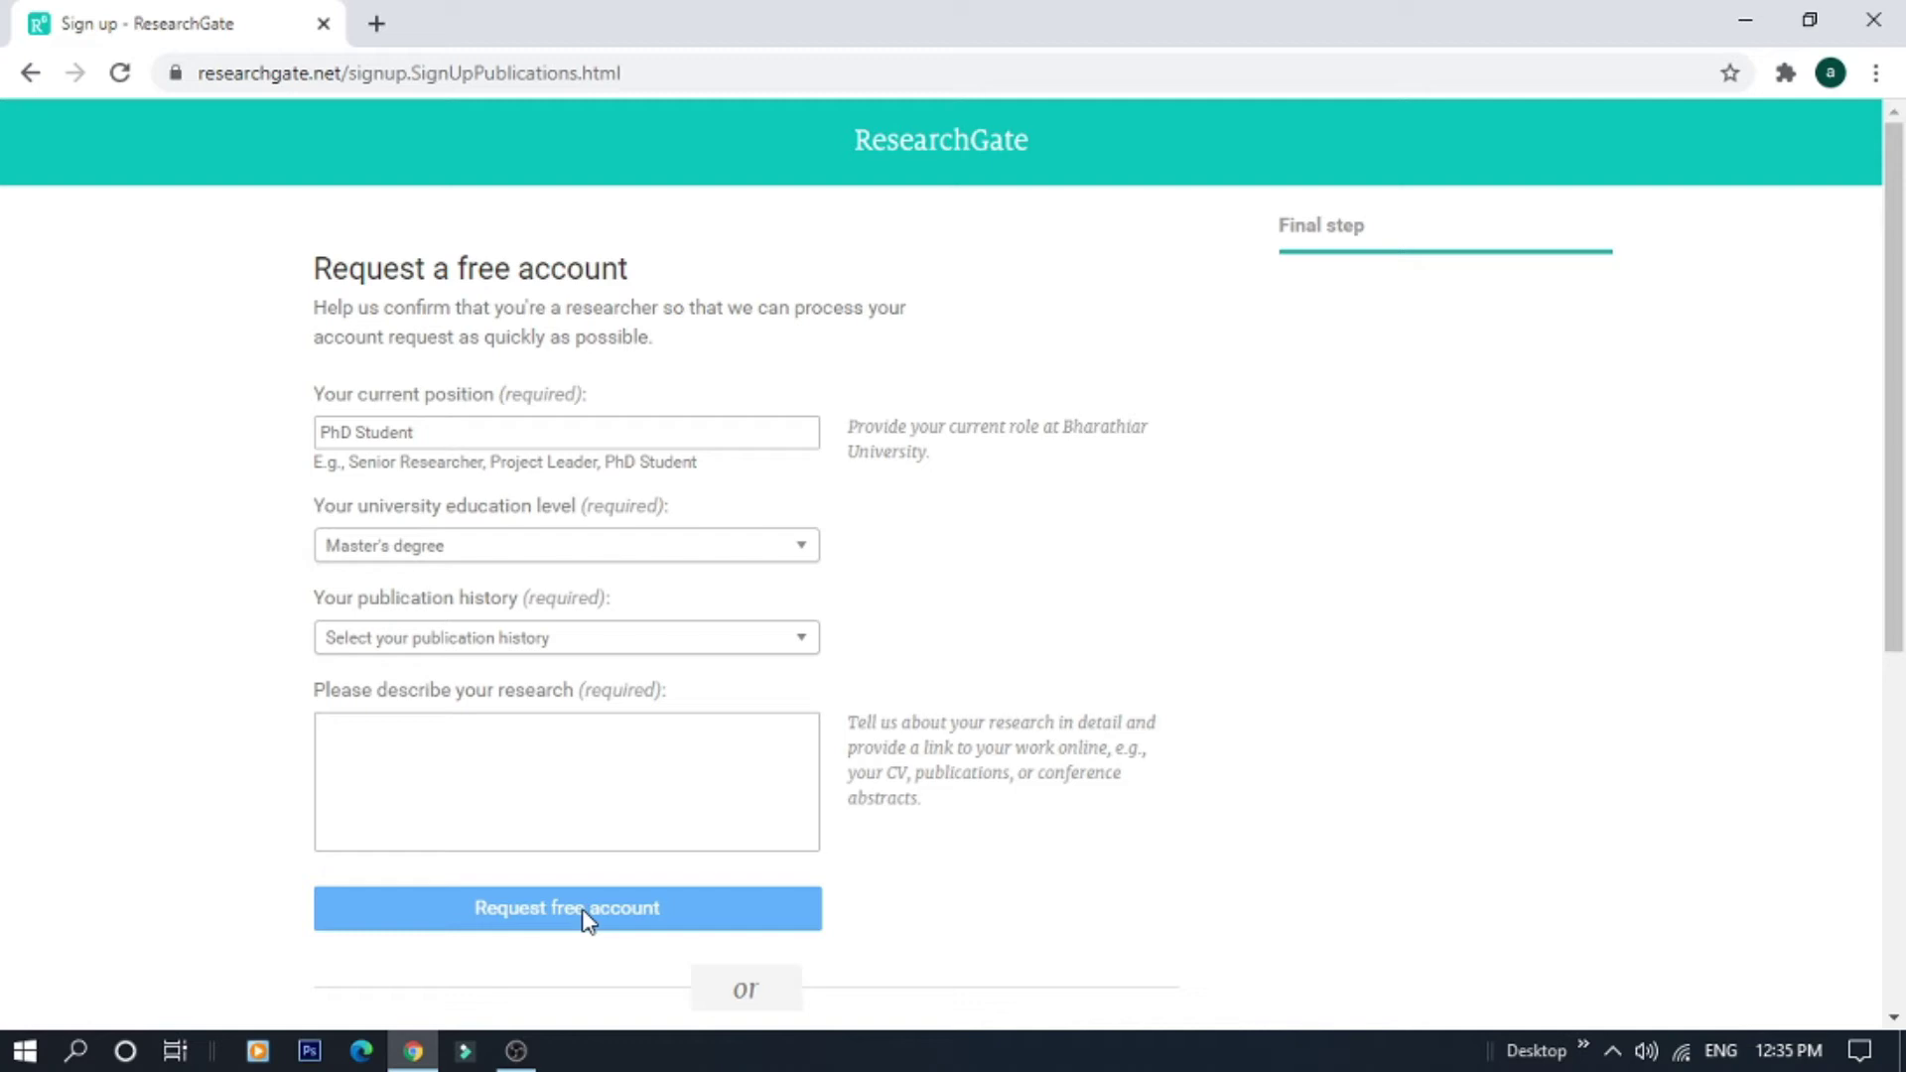
pyautogui.click(644, 64)
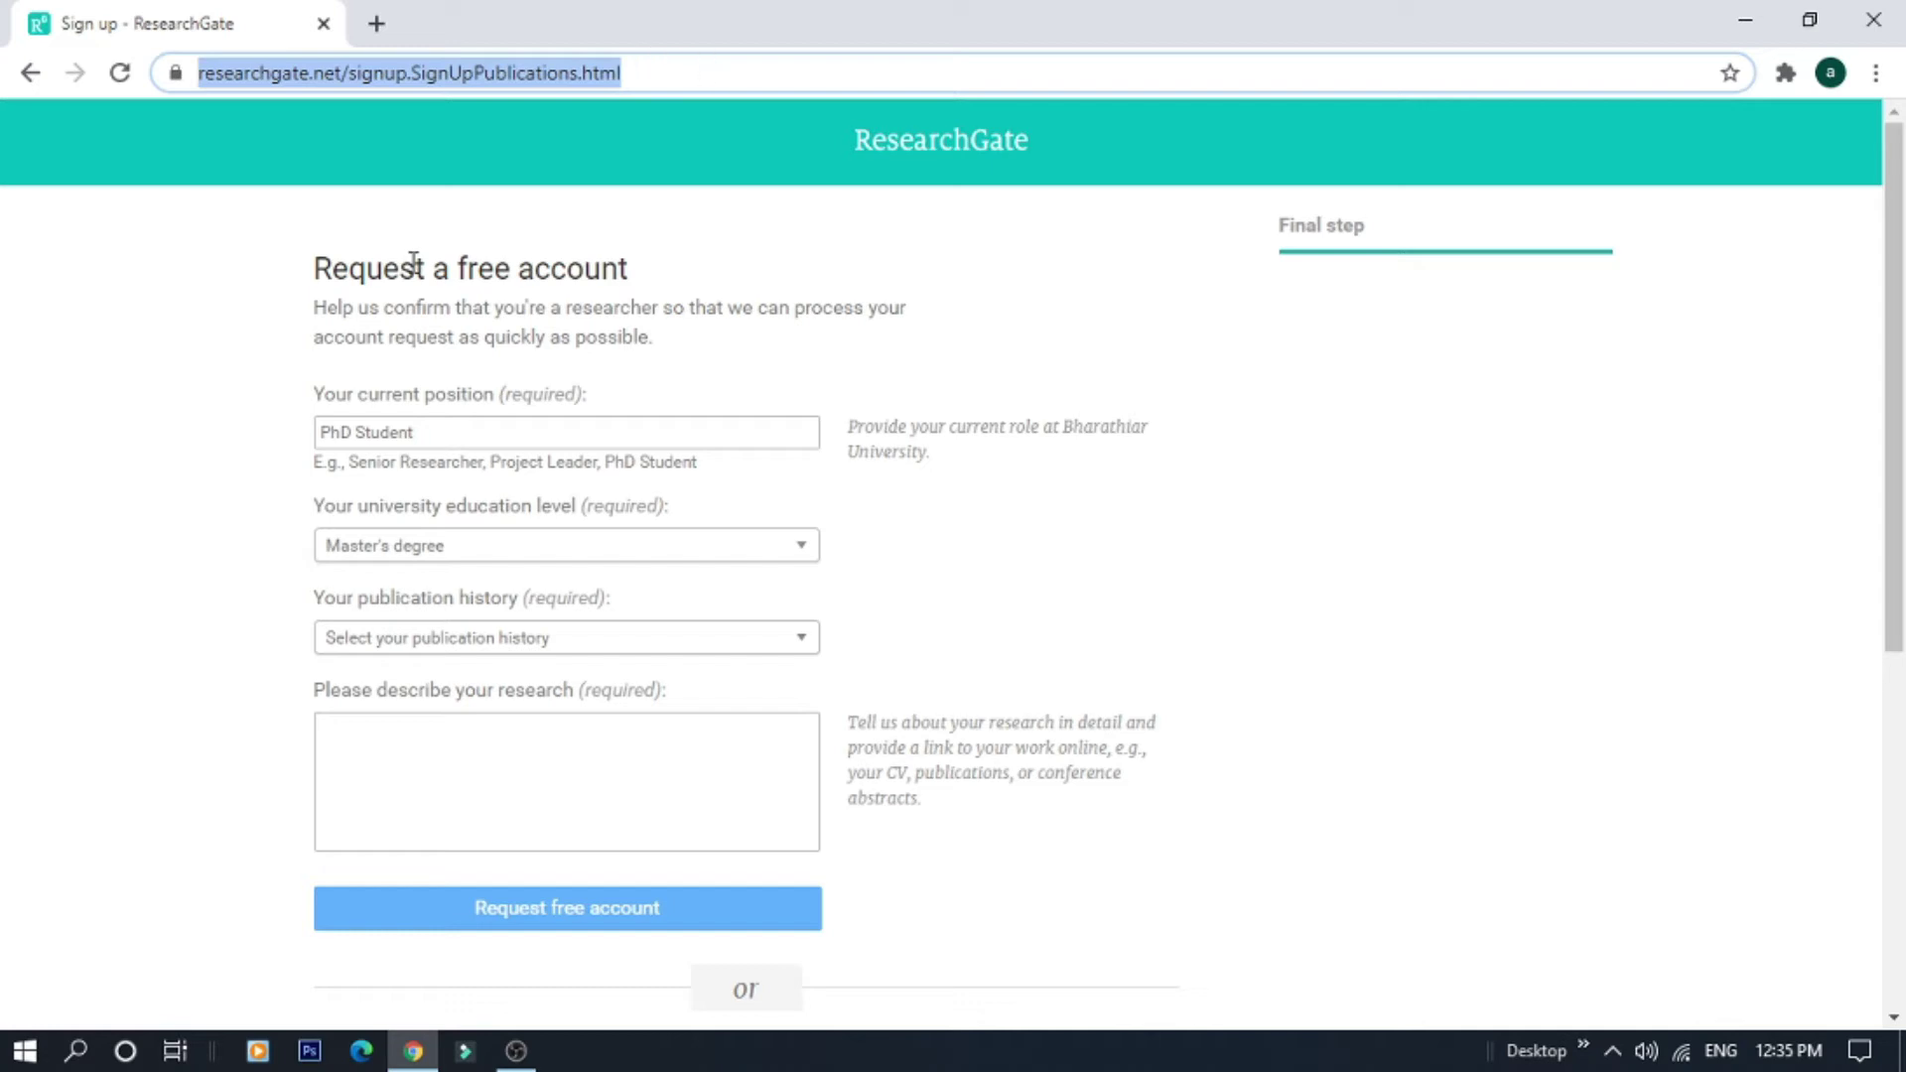
# Abandon the sign-up, search Google for researchgate, and go to the ResearchGate login page
pyautogui.write('google')
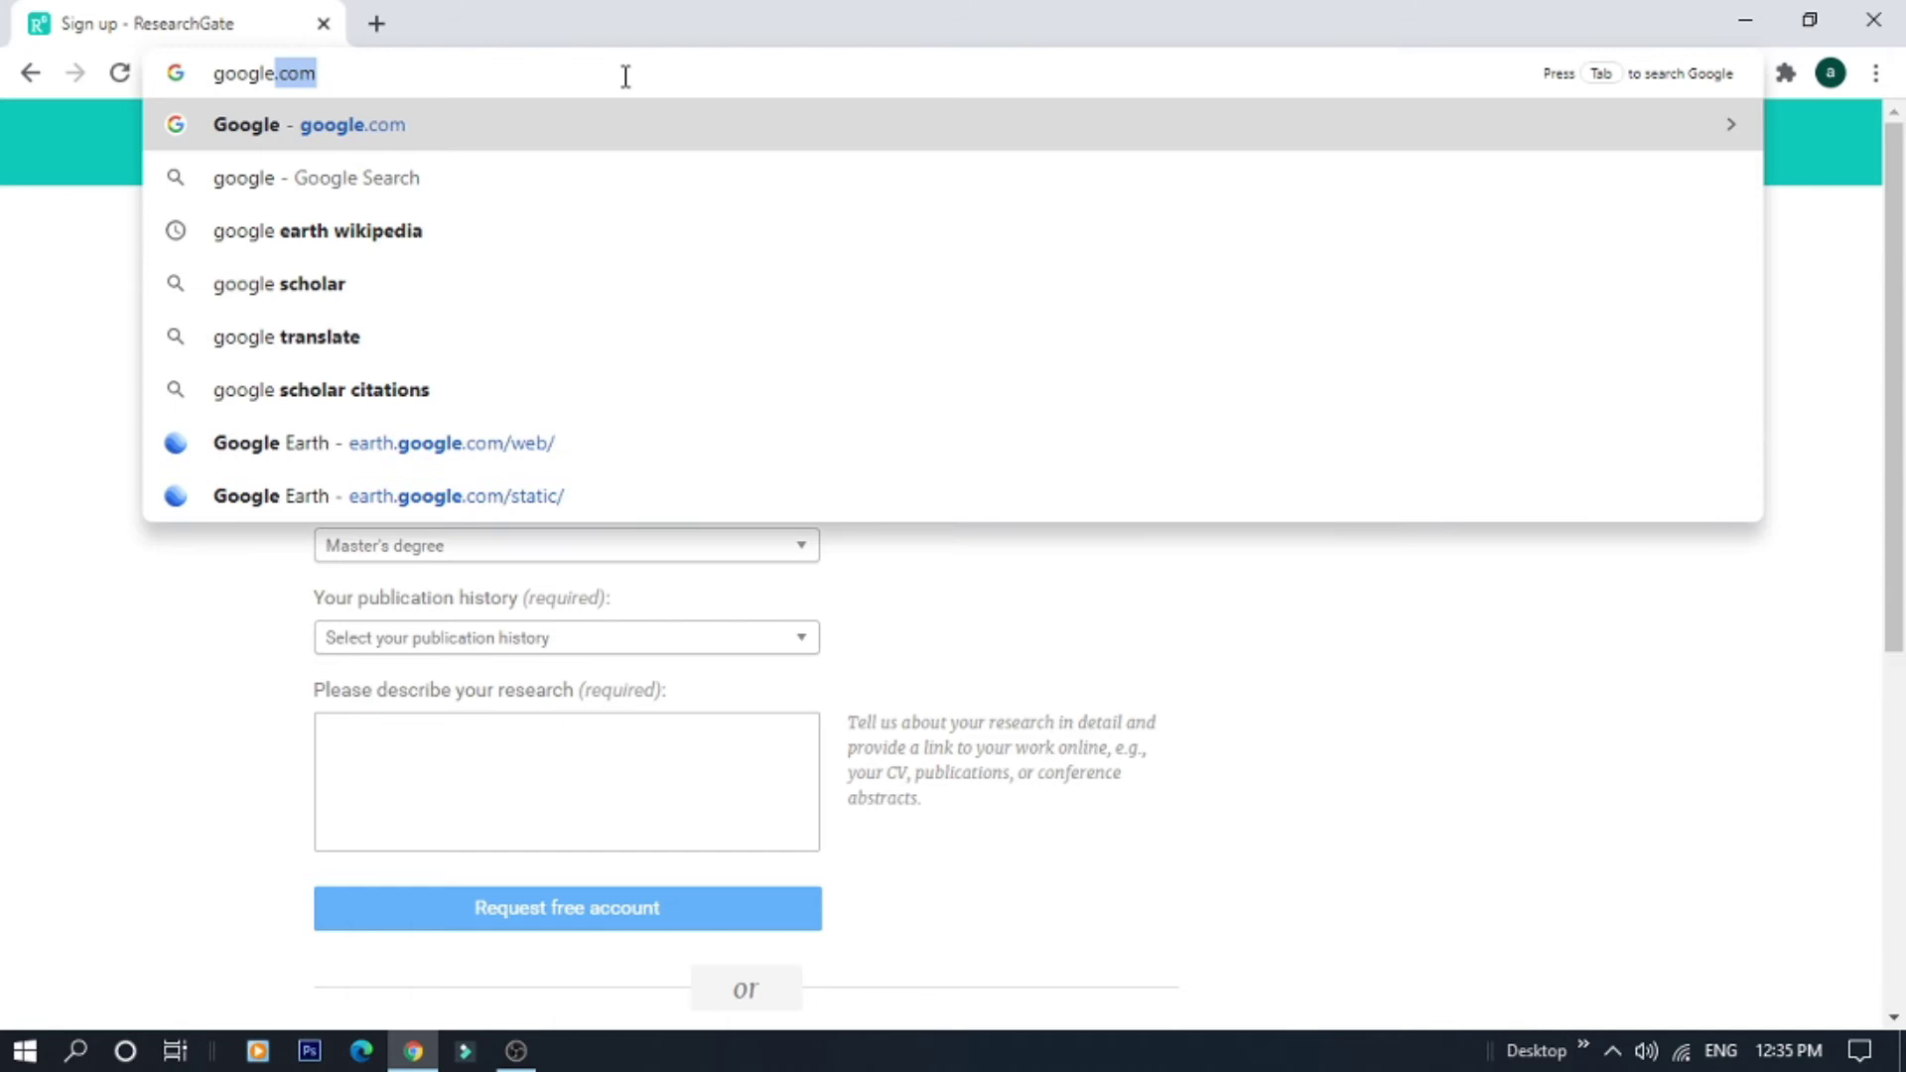
pyautogui.press('Return')
pyautogui.click(1062, 238)
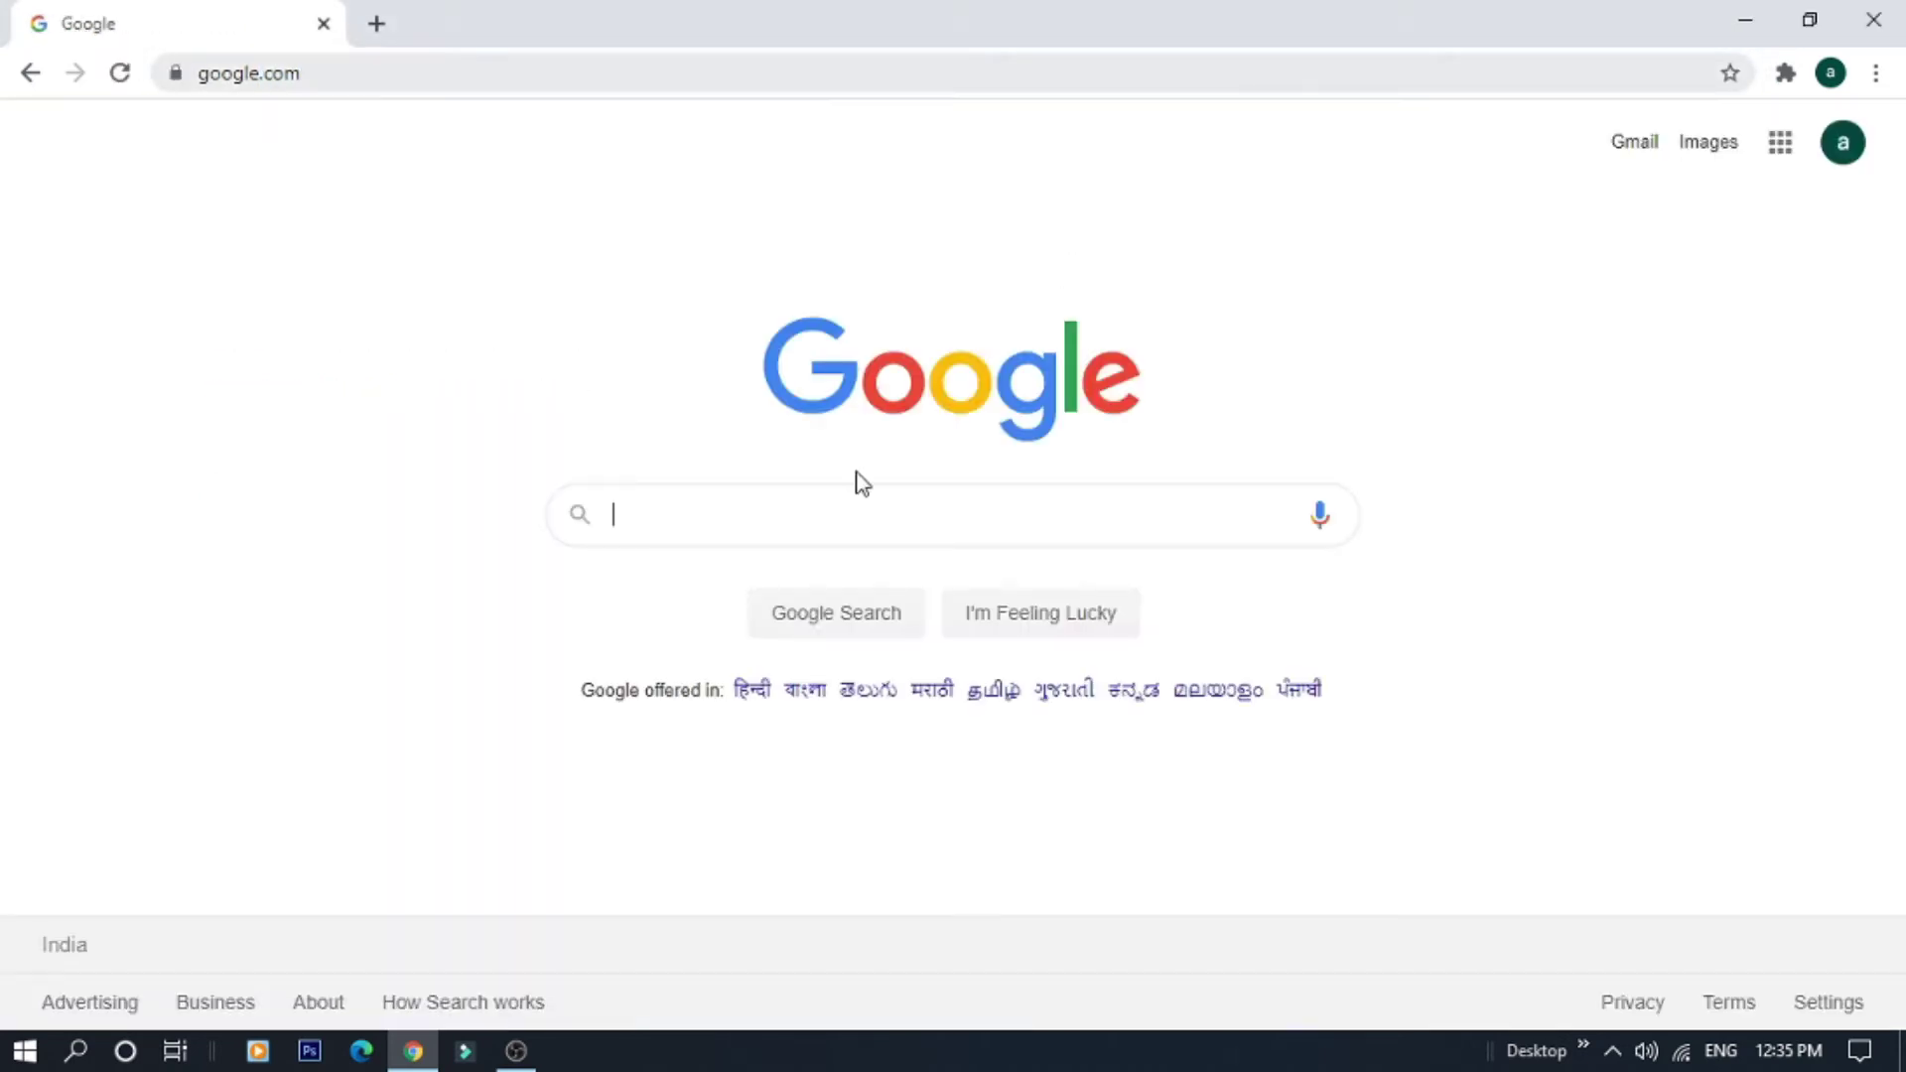
pyautogui.write('researchgate')
pyautogui.press('Return')
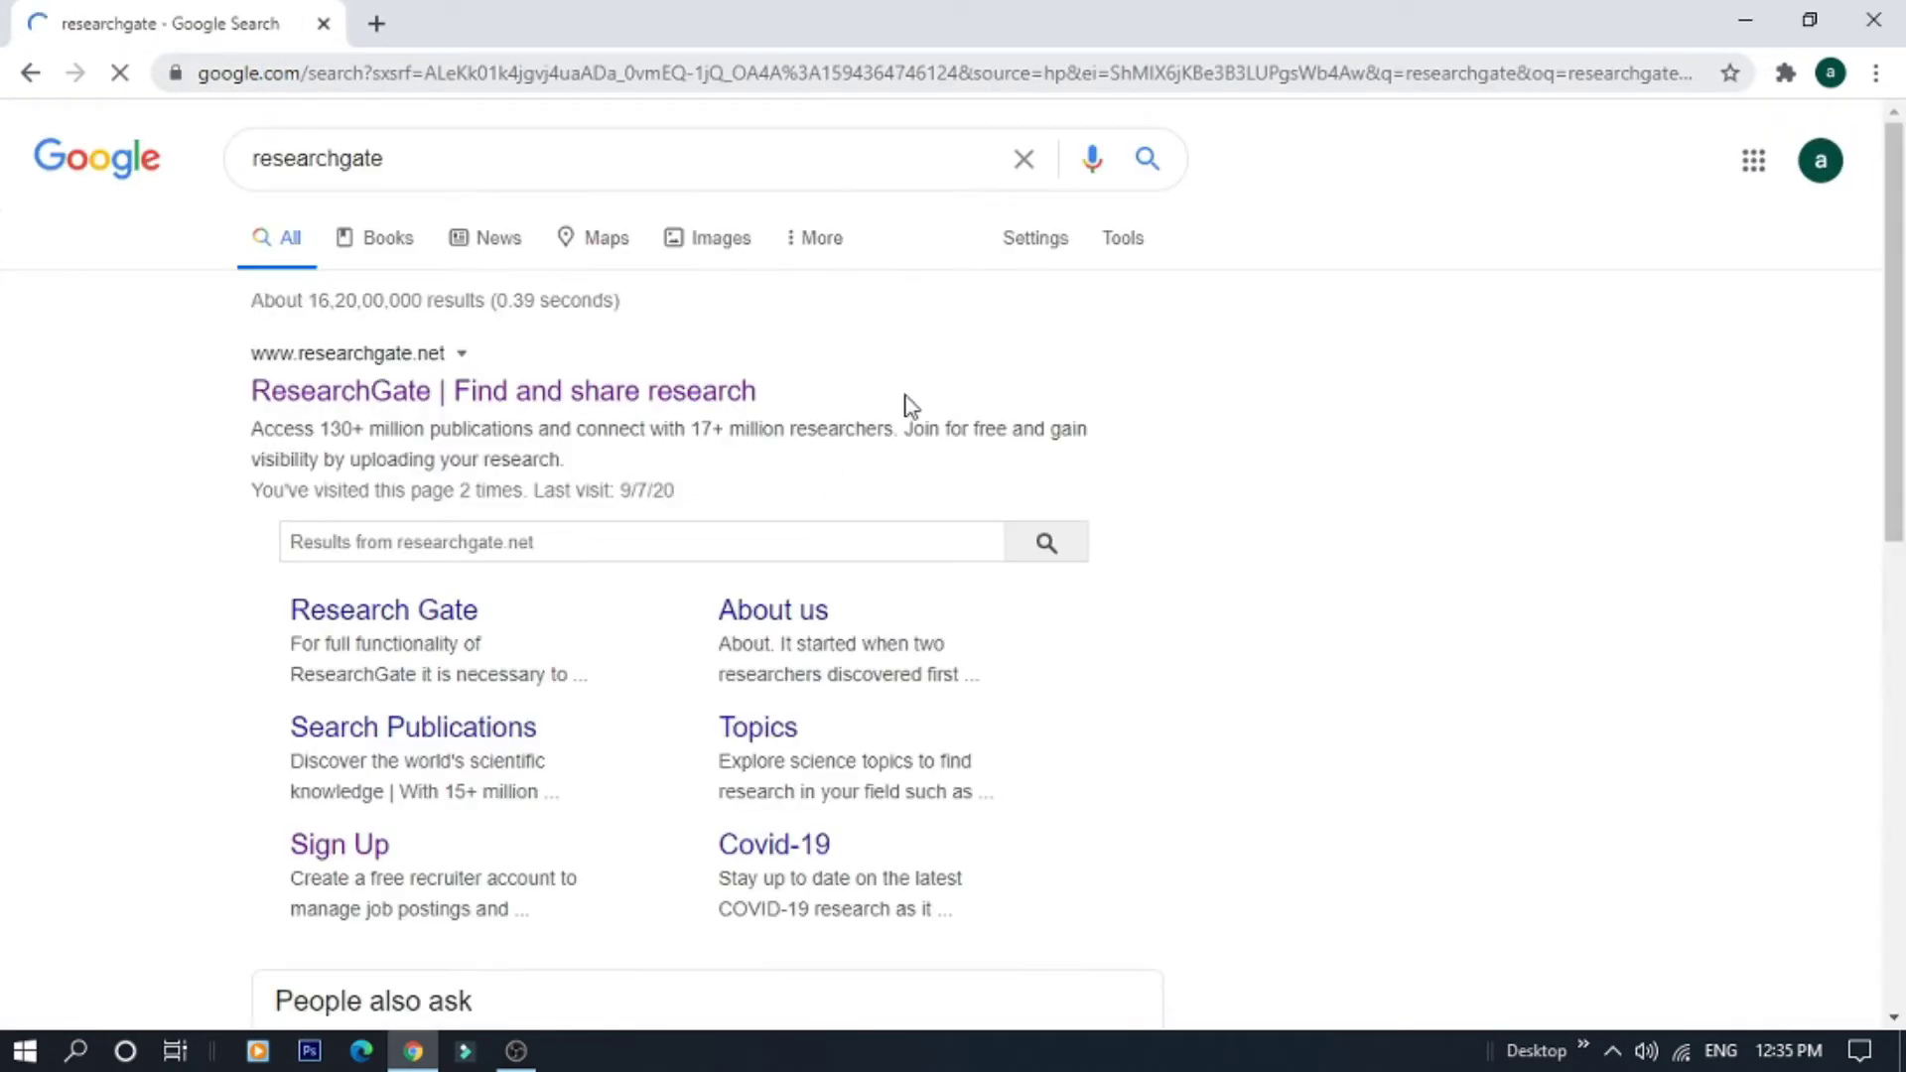
pyautogui.click(576, 396)
pyautogui.click(1485, 158)
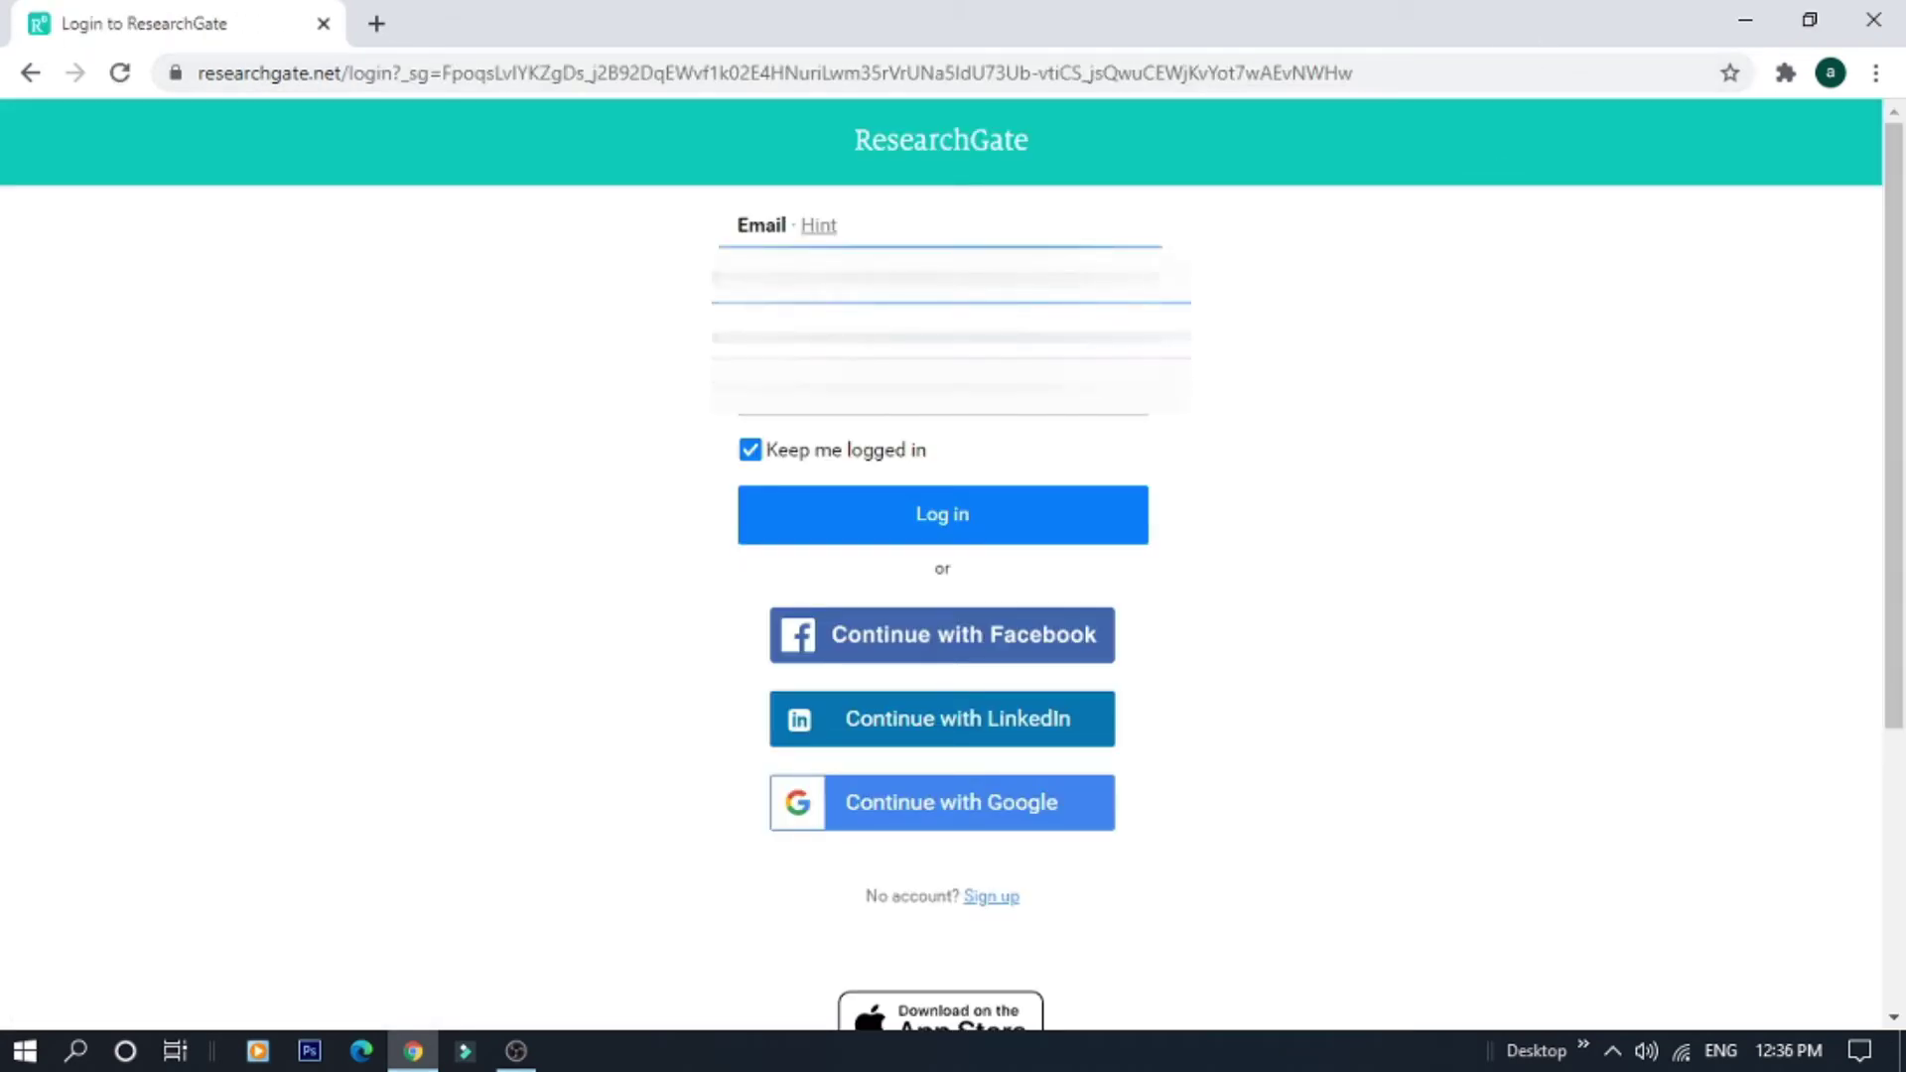
# Log in to the account with Keep me logged in unchecked
pyautogui.press('Tab')
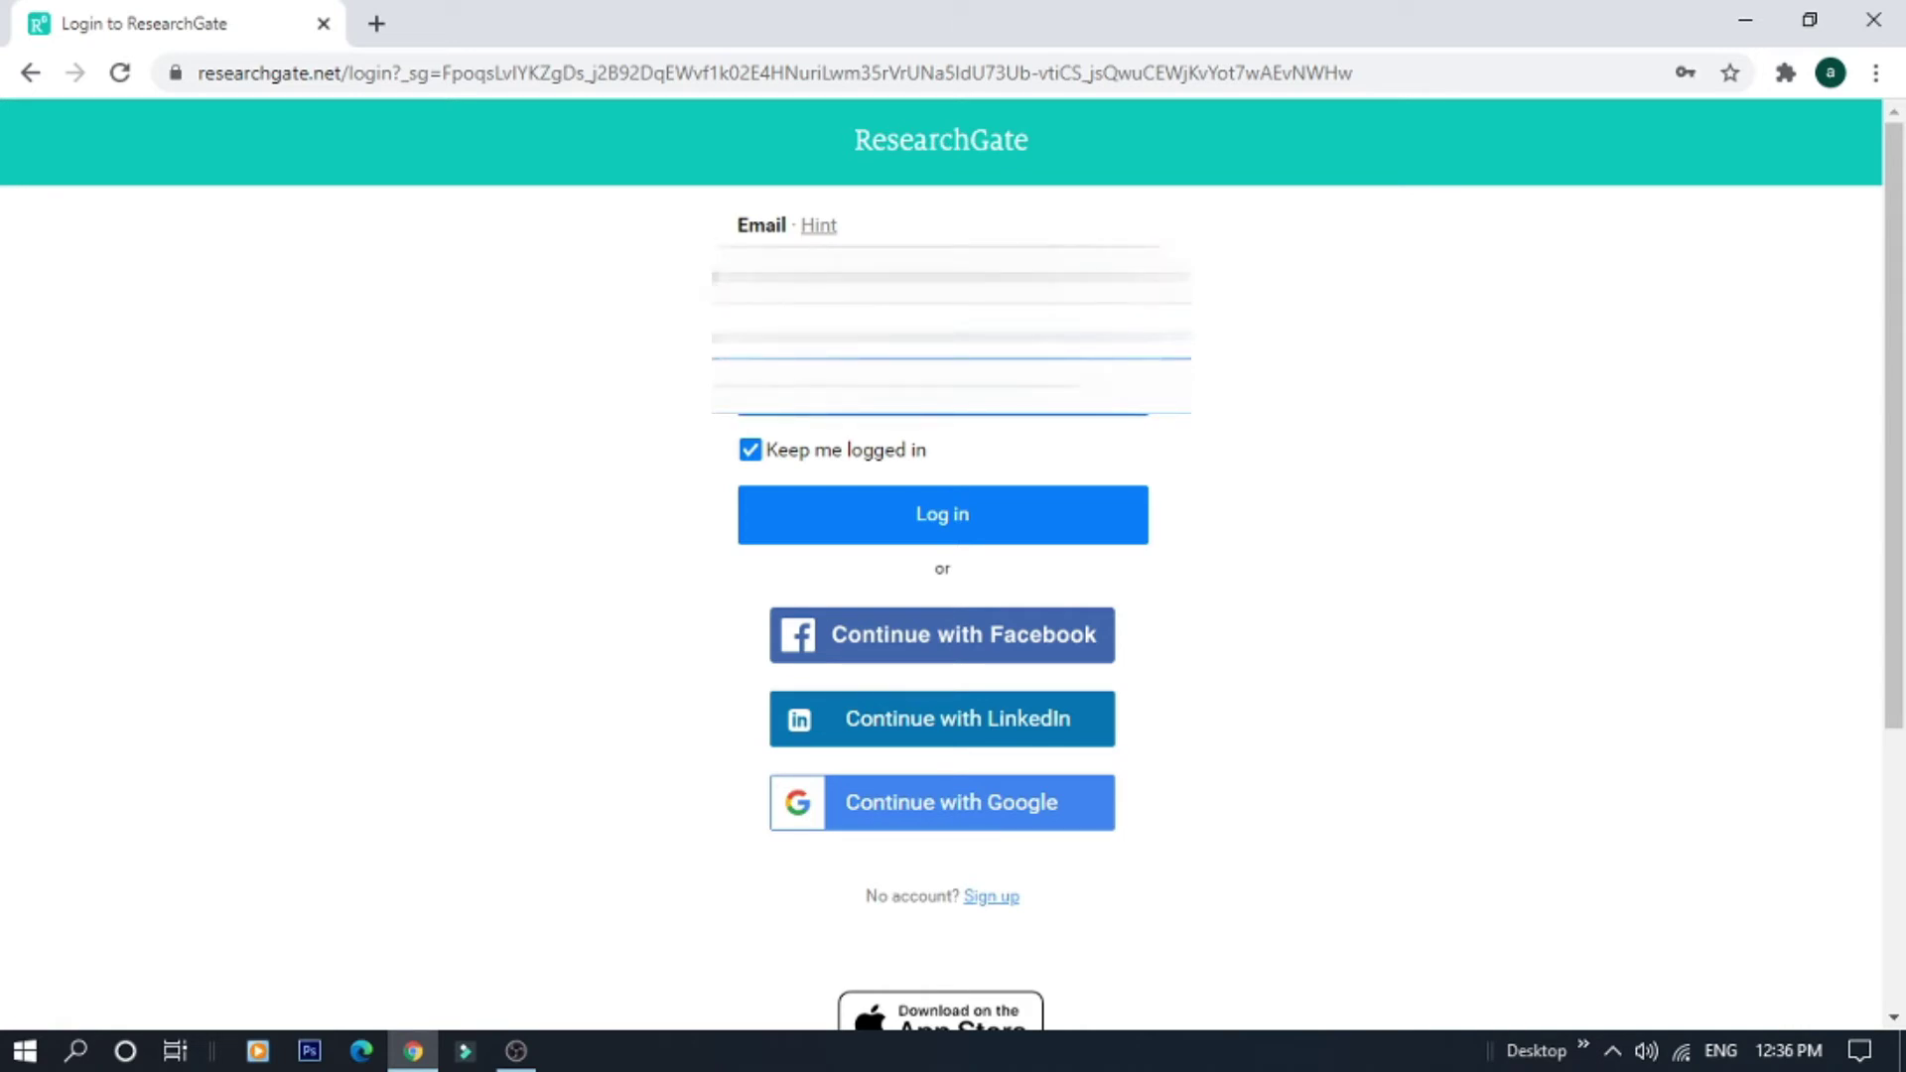
pyautogui.click(828, 466)
pyautogui.click(881, 517)
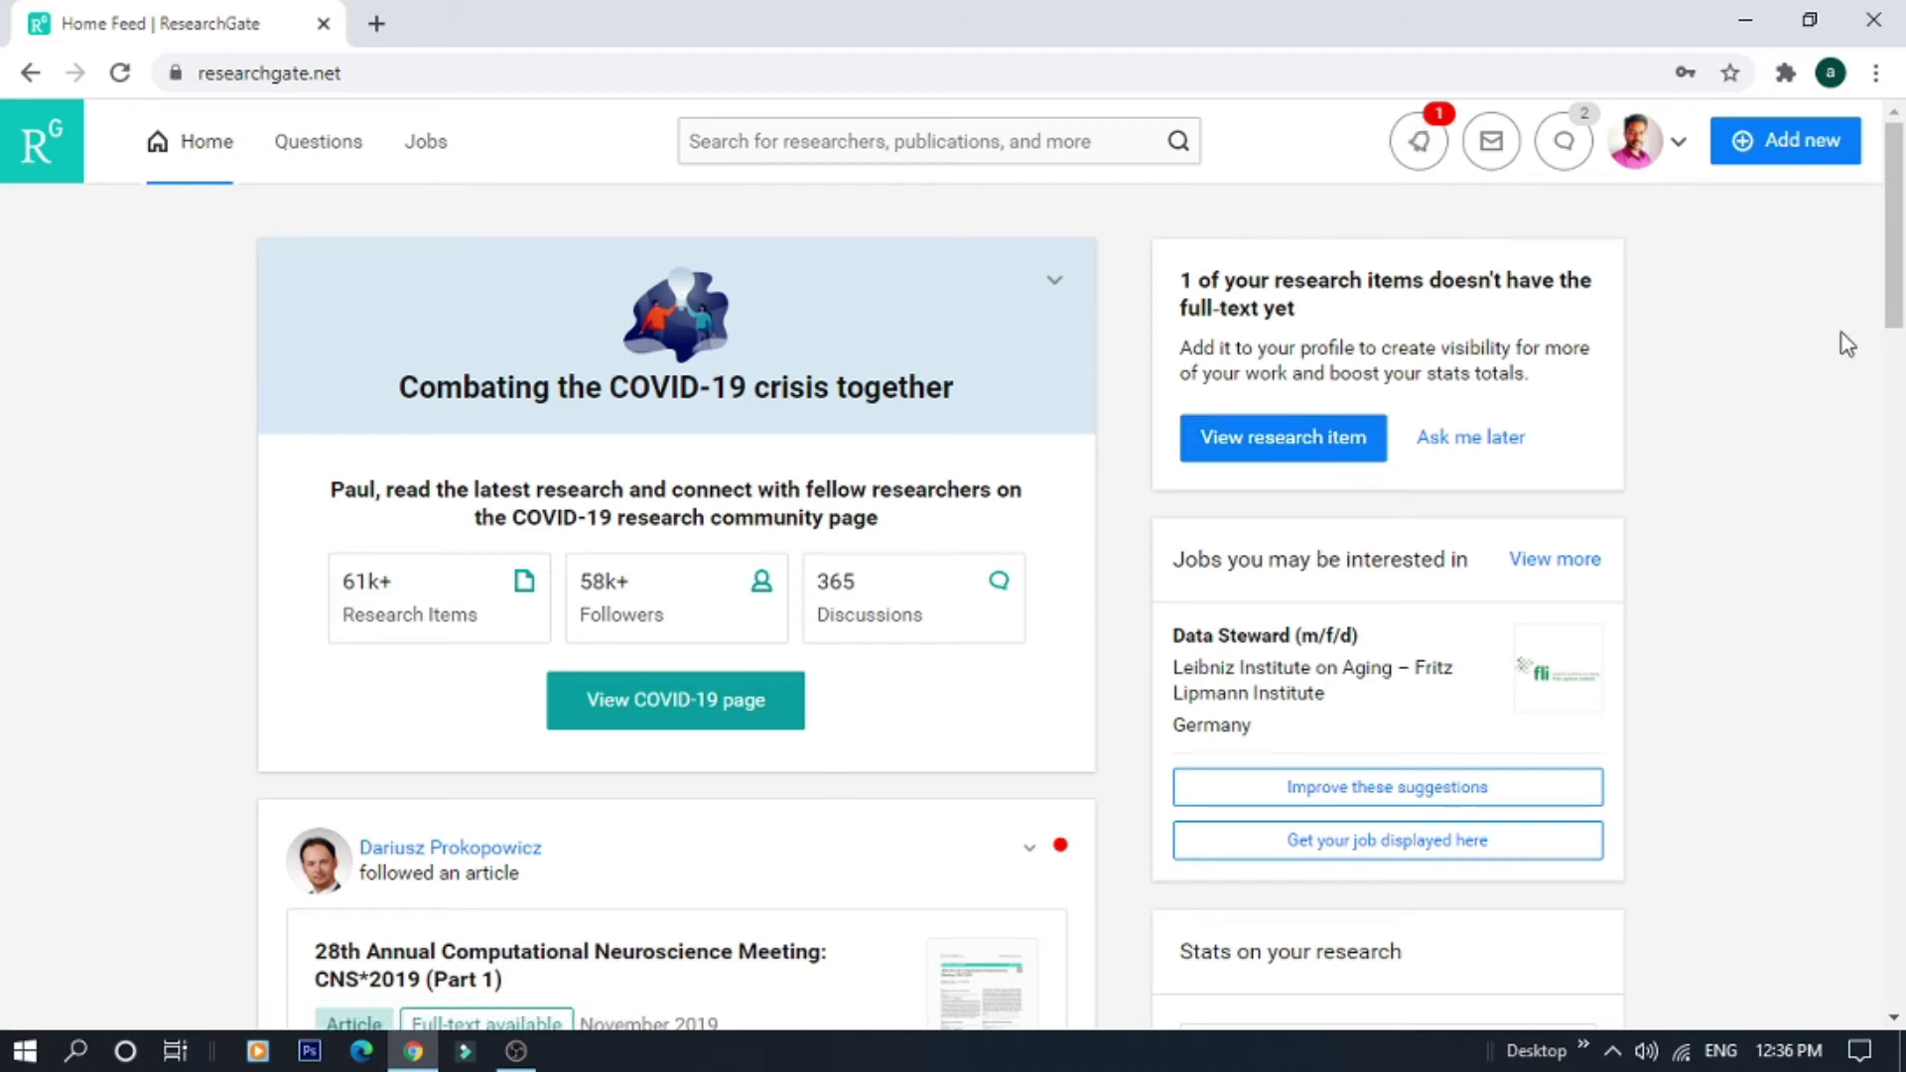
# Look at the Questions section, then move to the Research Jobs suggestions
pyautogui.moveTo(1896, 313); pyautogui.dragTo(1837, 259)
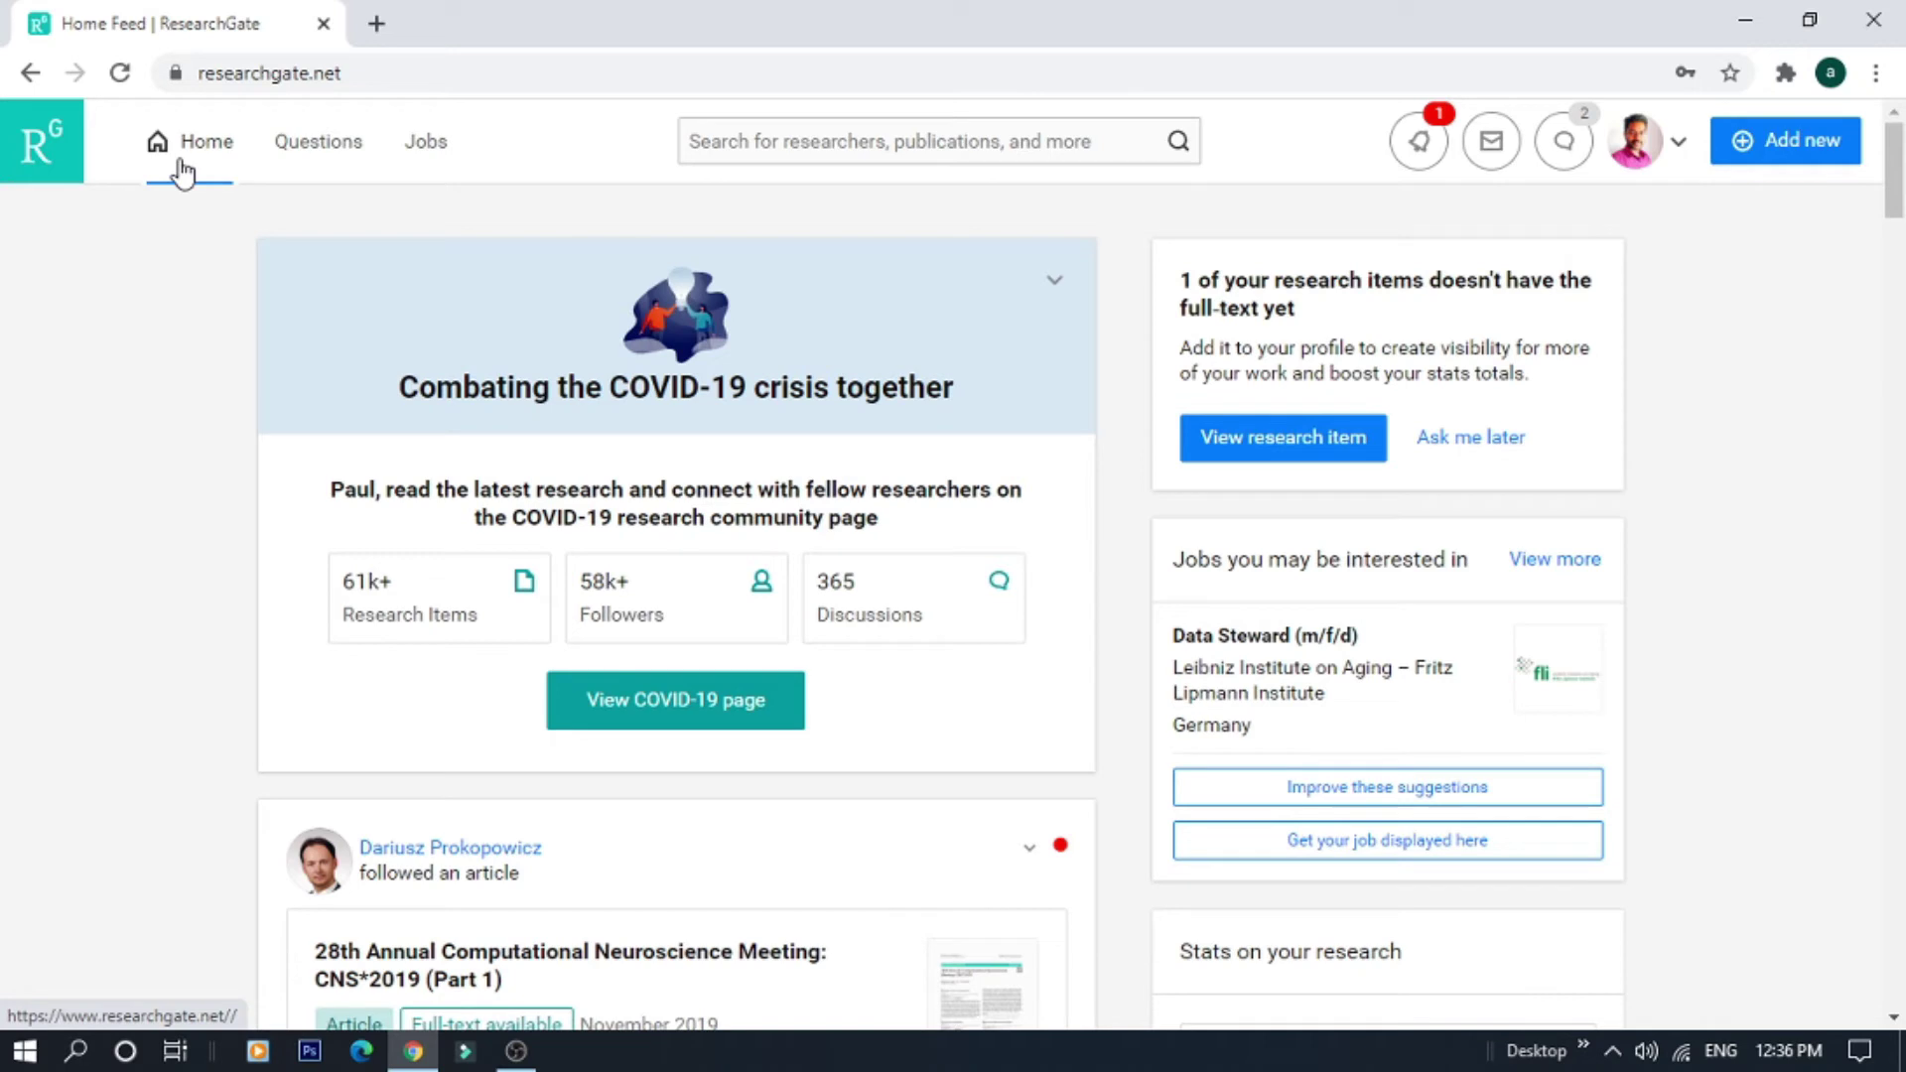
pyautogui.click(318, 151)
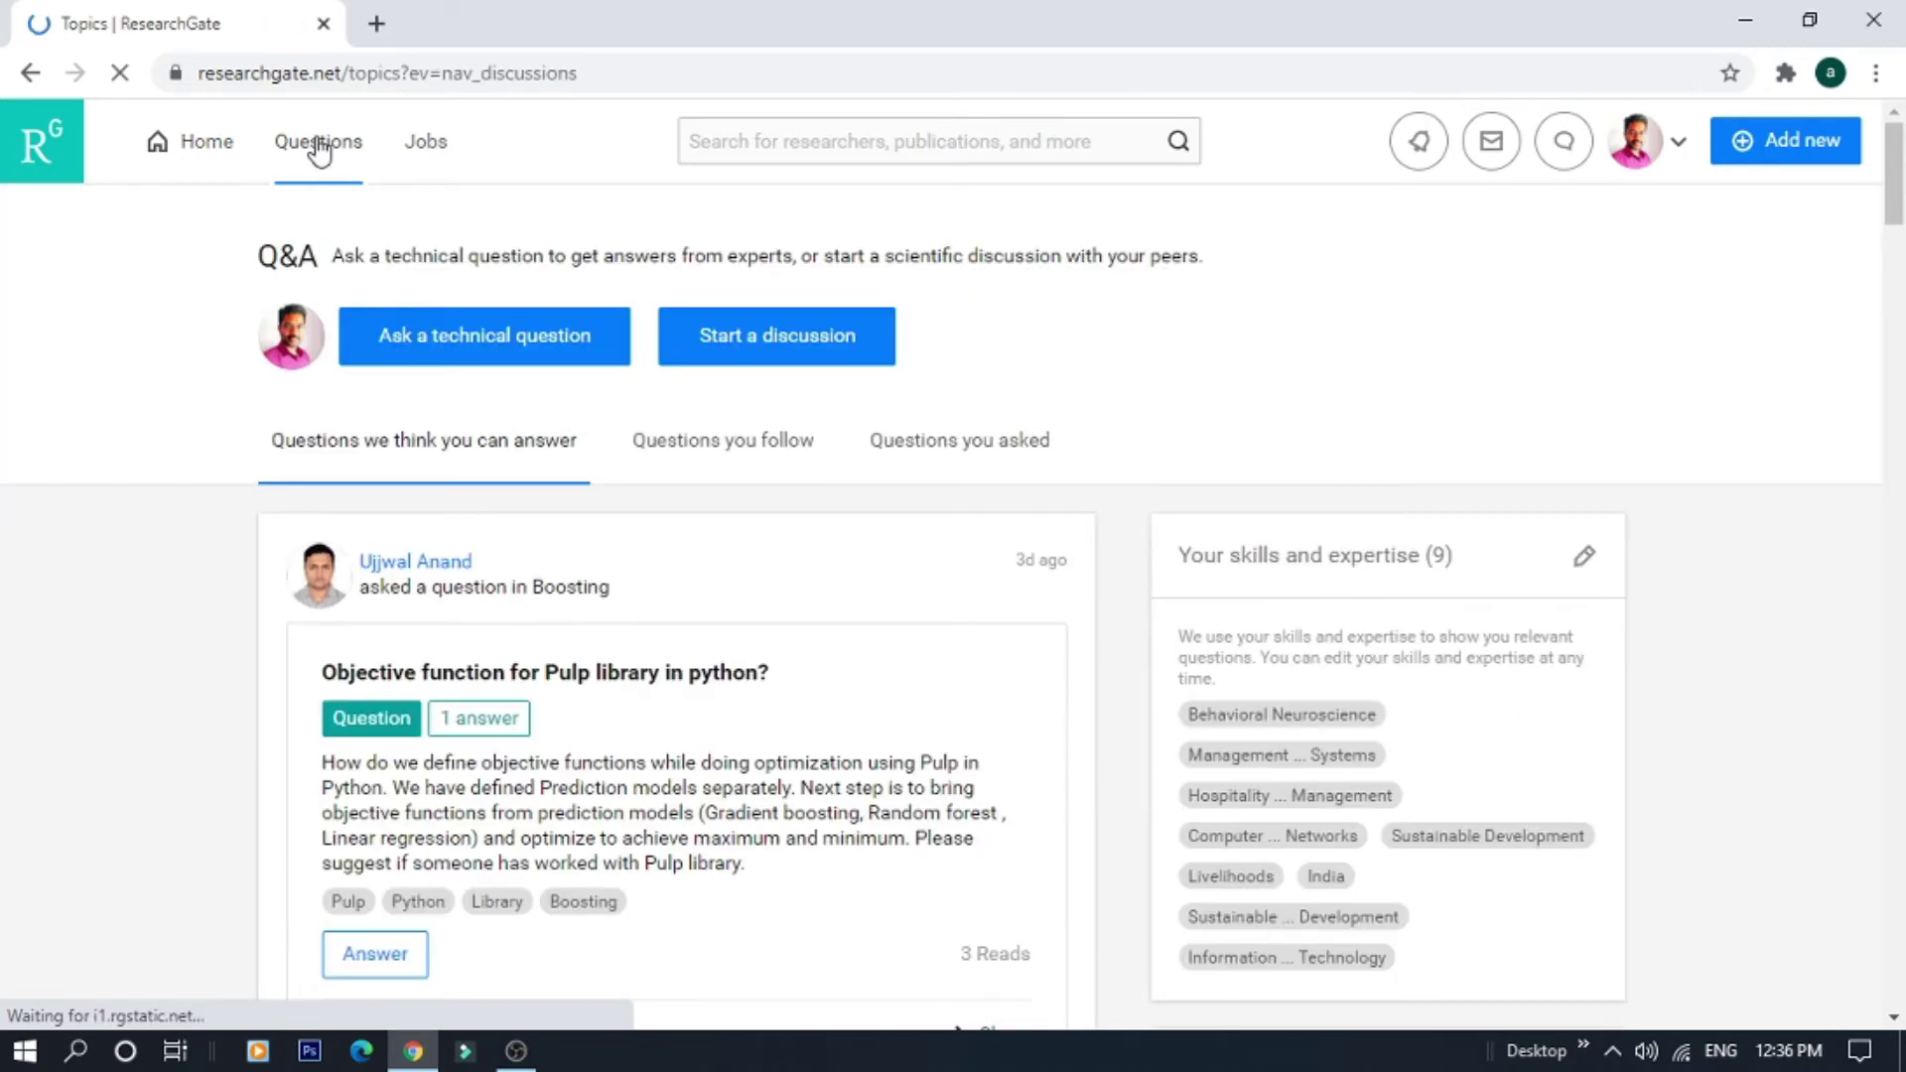
pyautogui.click(427, 149)
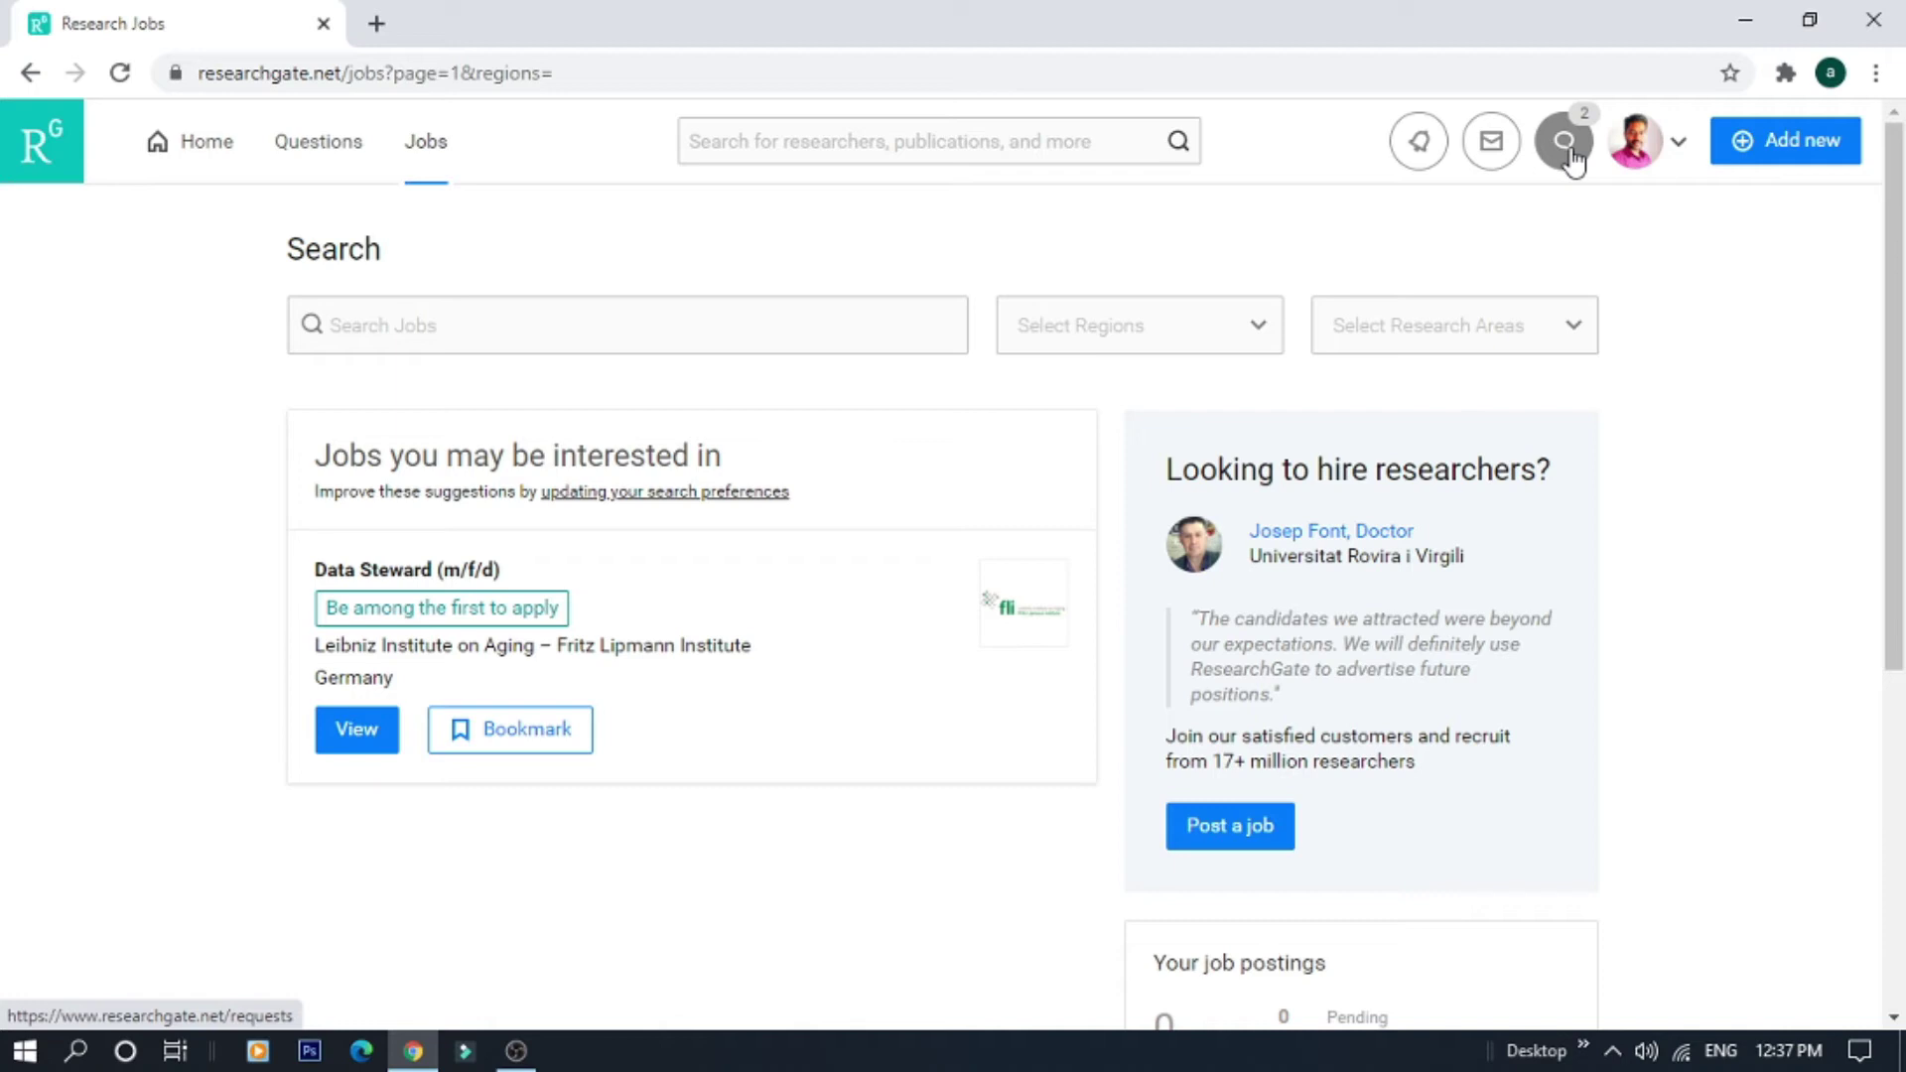
# Open and dismiss the account menu, then return from Research Jobs to the Home Feed
pyautogui.click(1680, 152)
pyautogui.click(1797, 399)
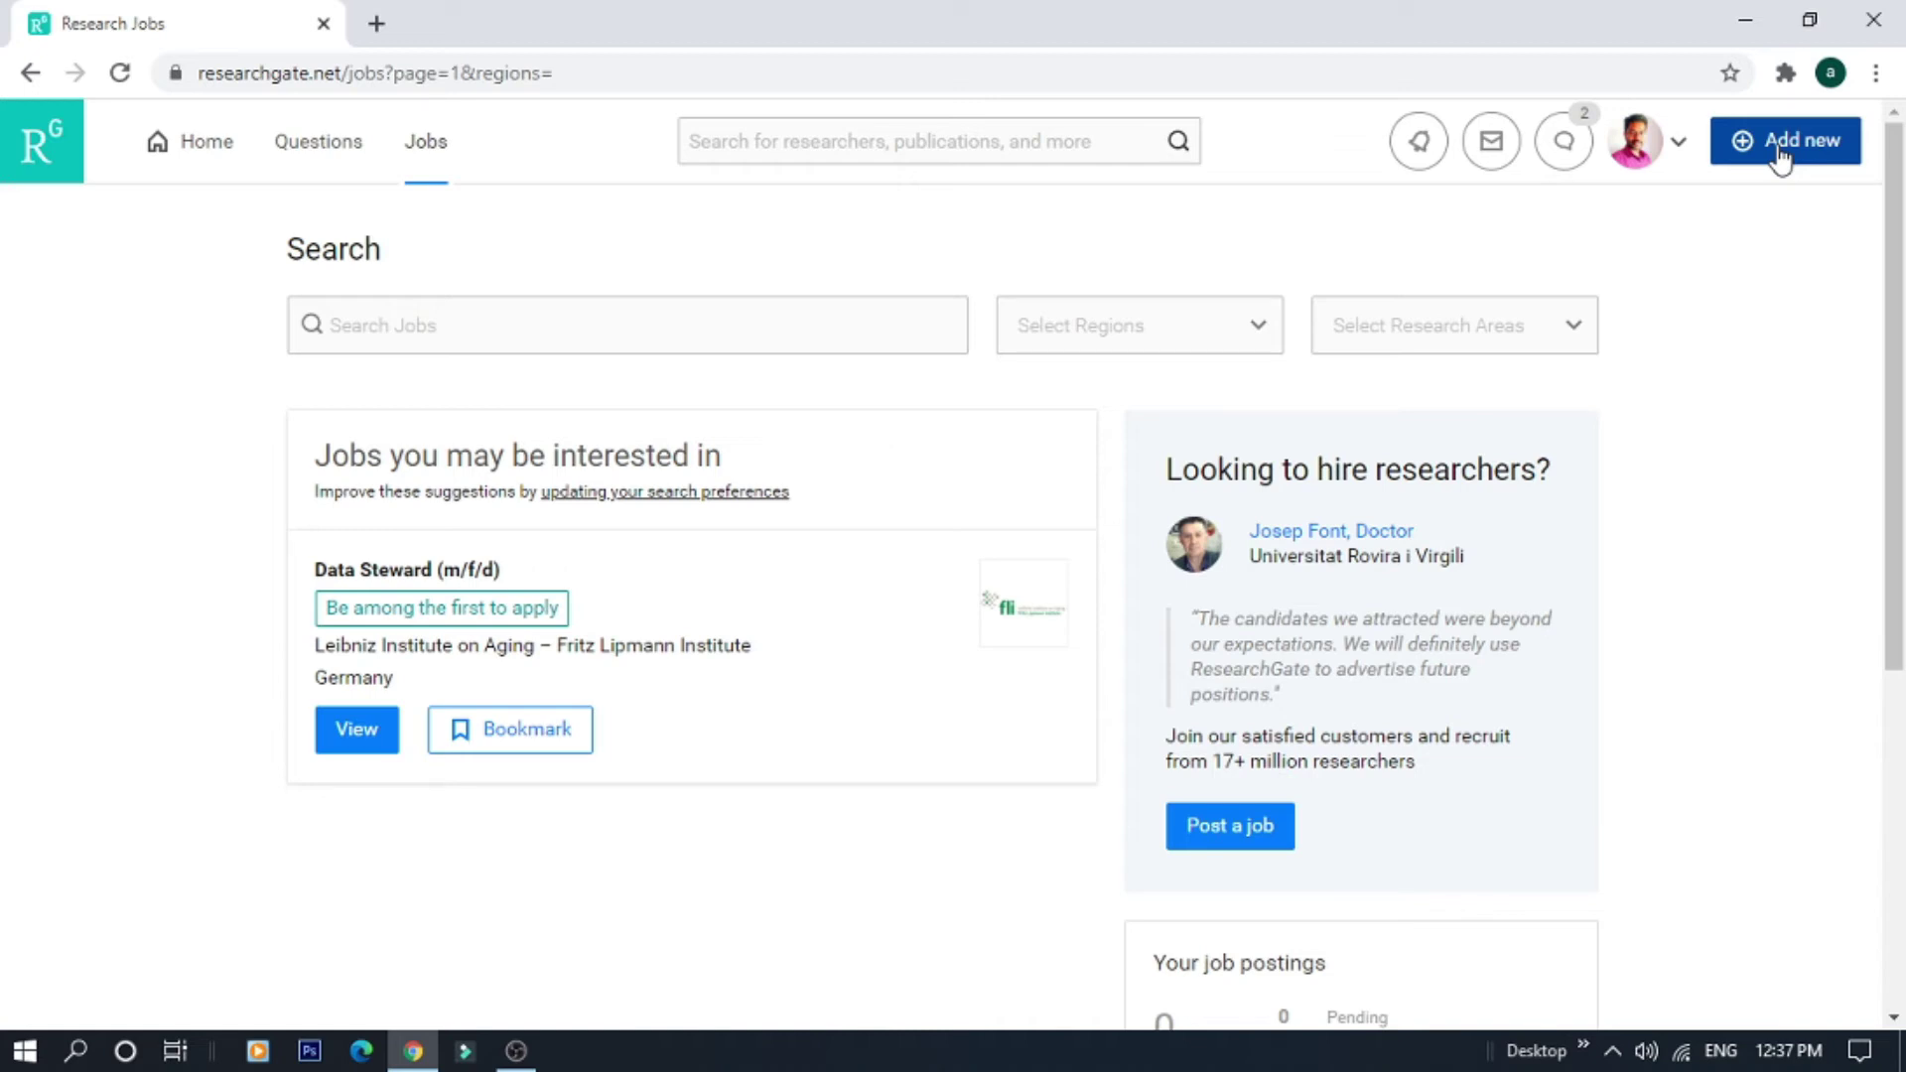
pyautogui.click(192, 149)
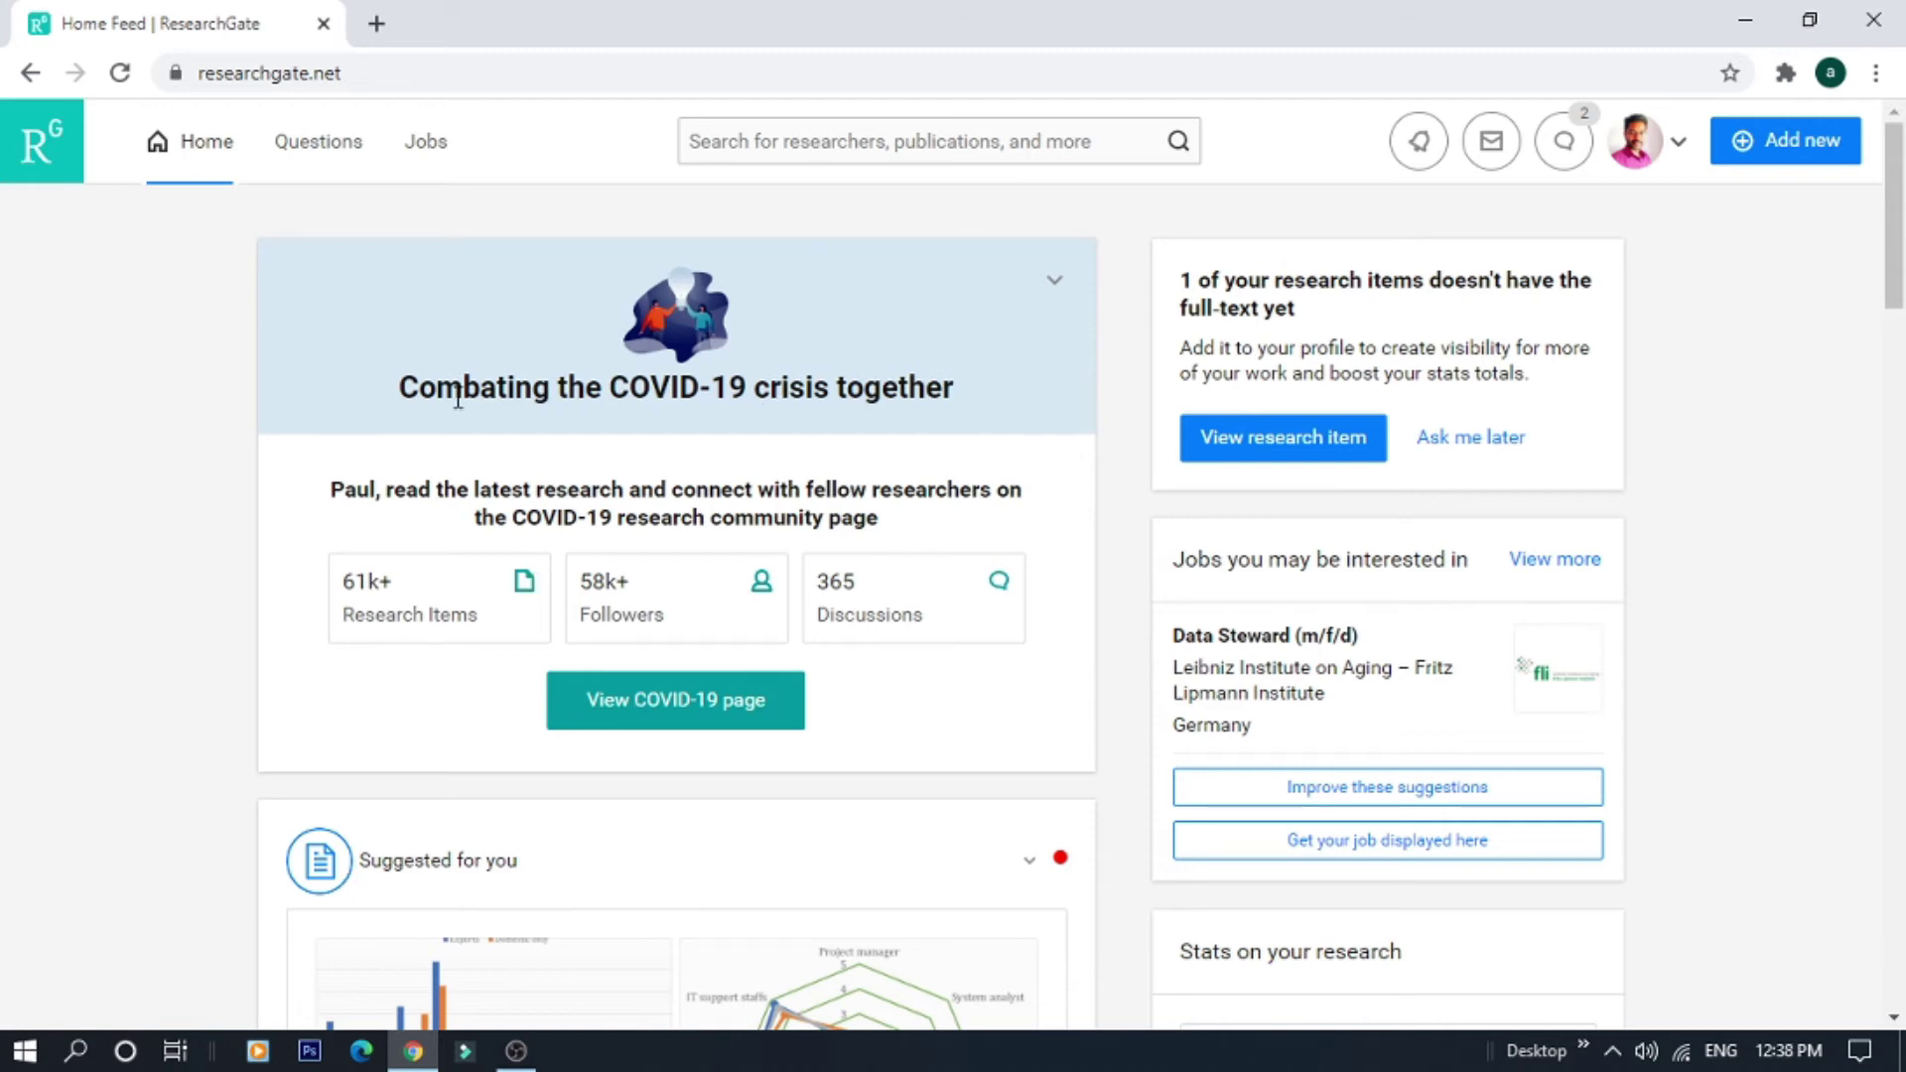
pyautogui.moveTo(1896, 293); pyautogui.dragTo(1894, 399)
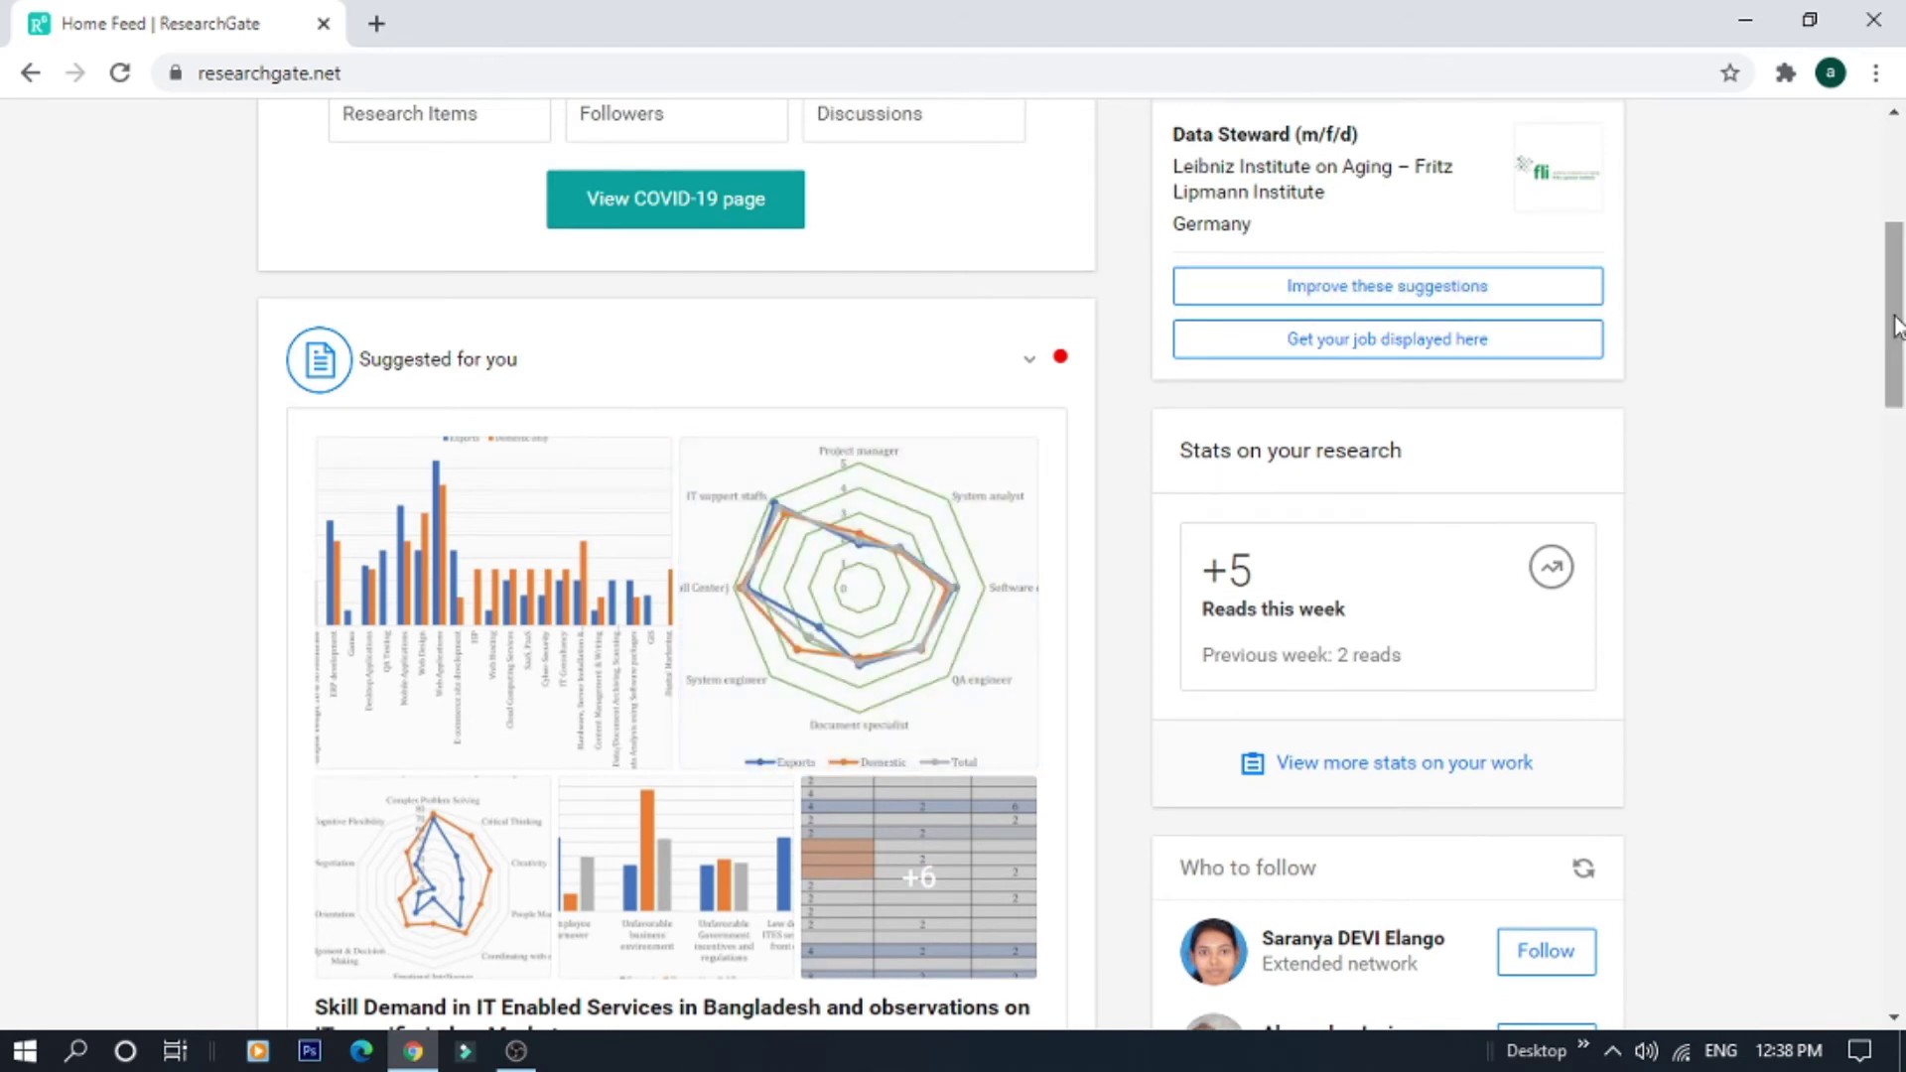
pyautogui.moveTo(1895, 326); pyautogui.dragTo(1897, 413)
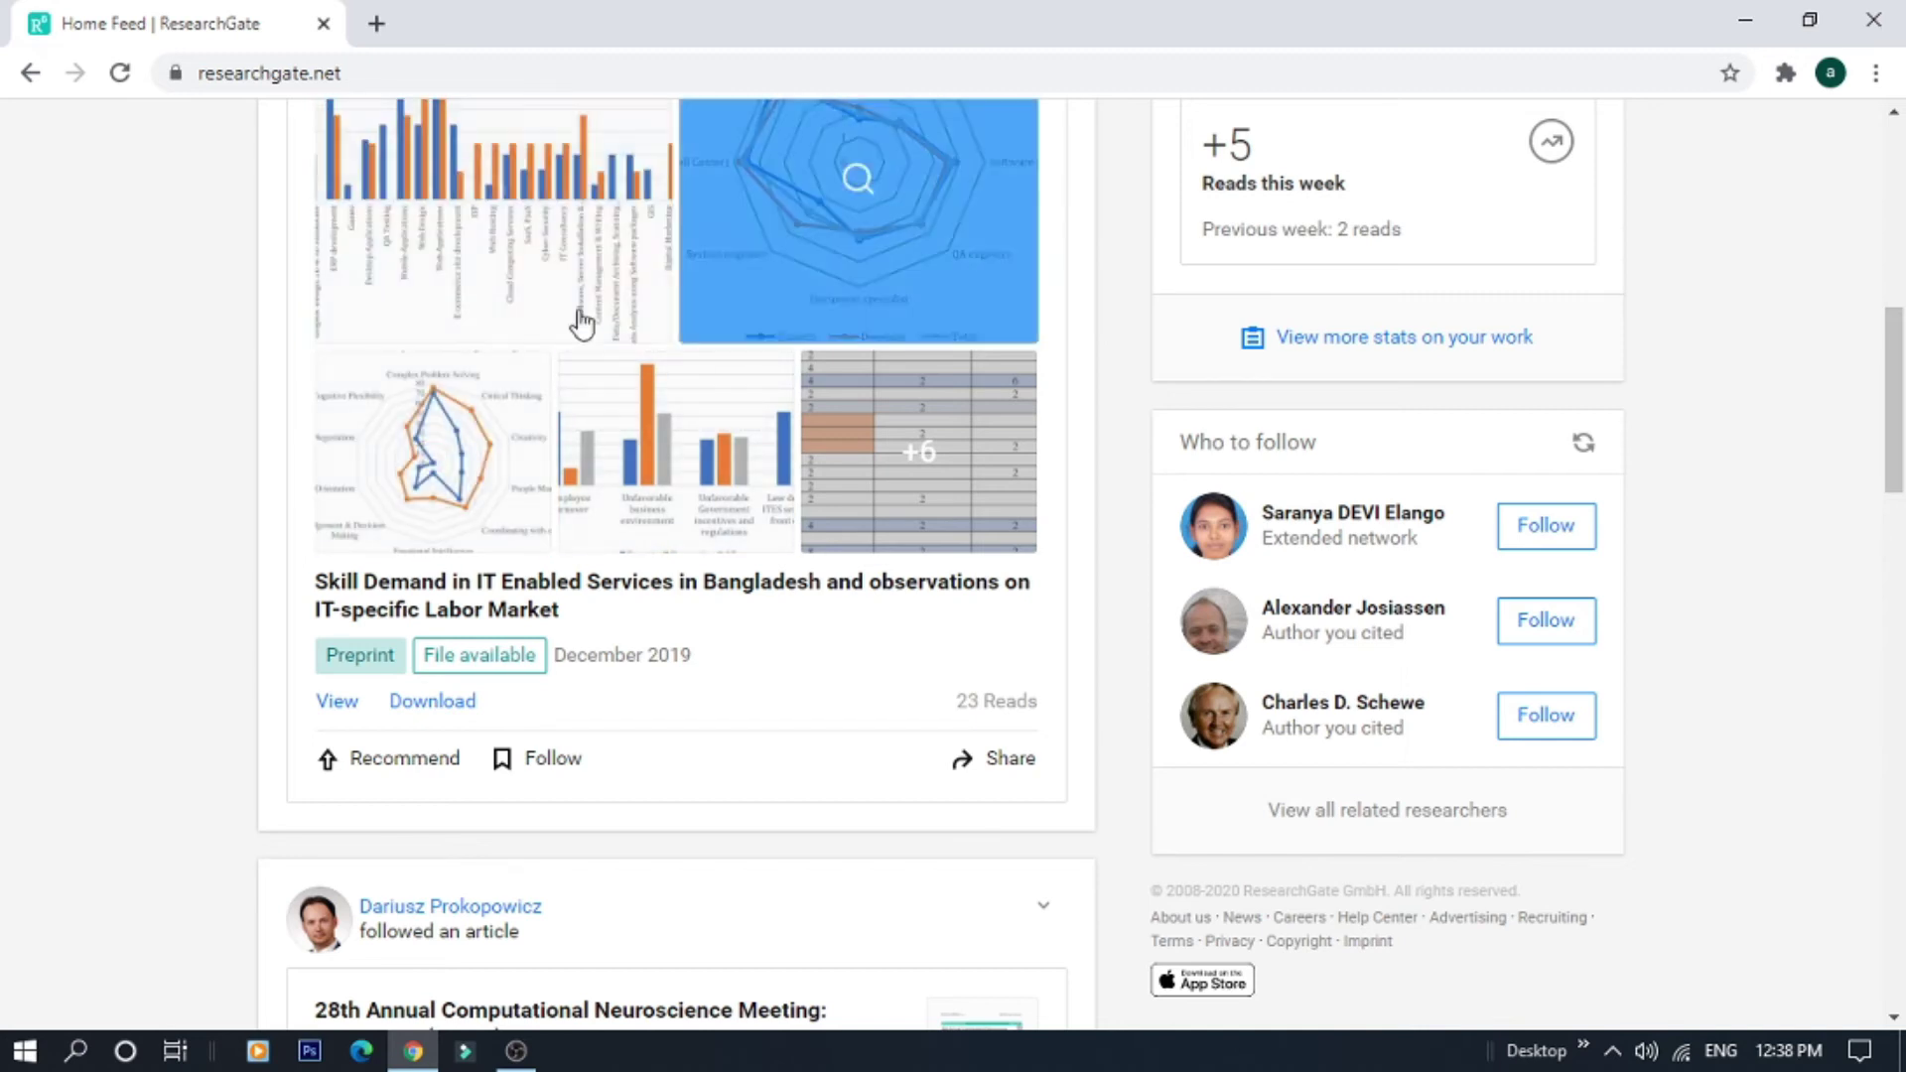
pyautogui.scroll(-1, 1894, 437)
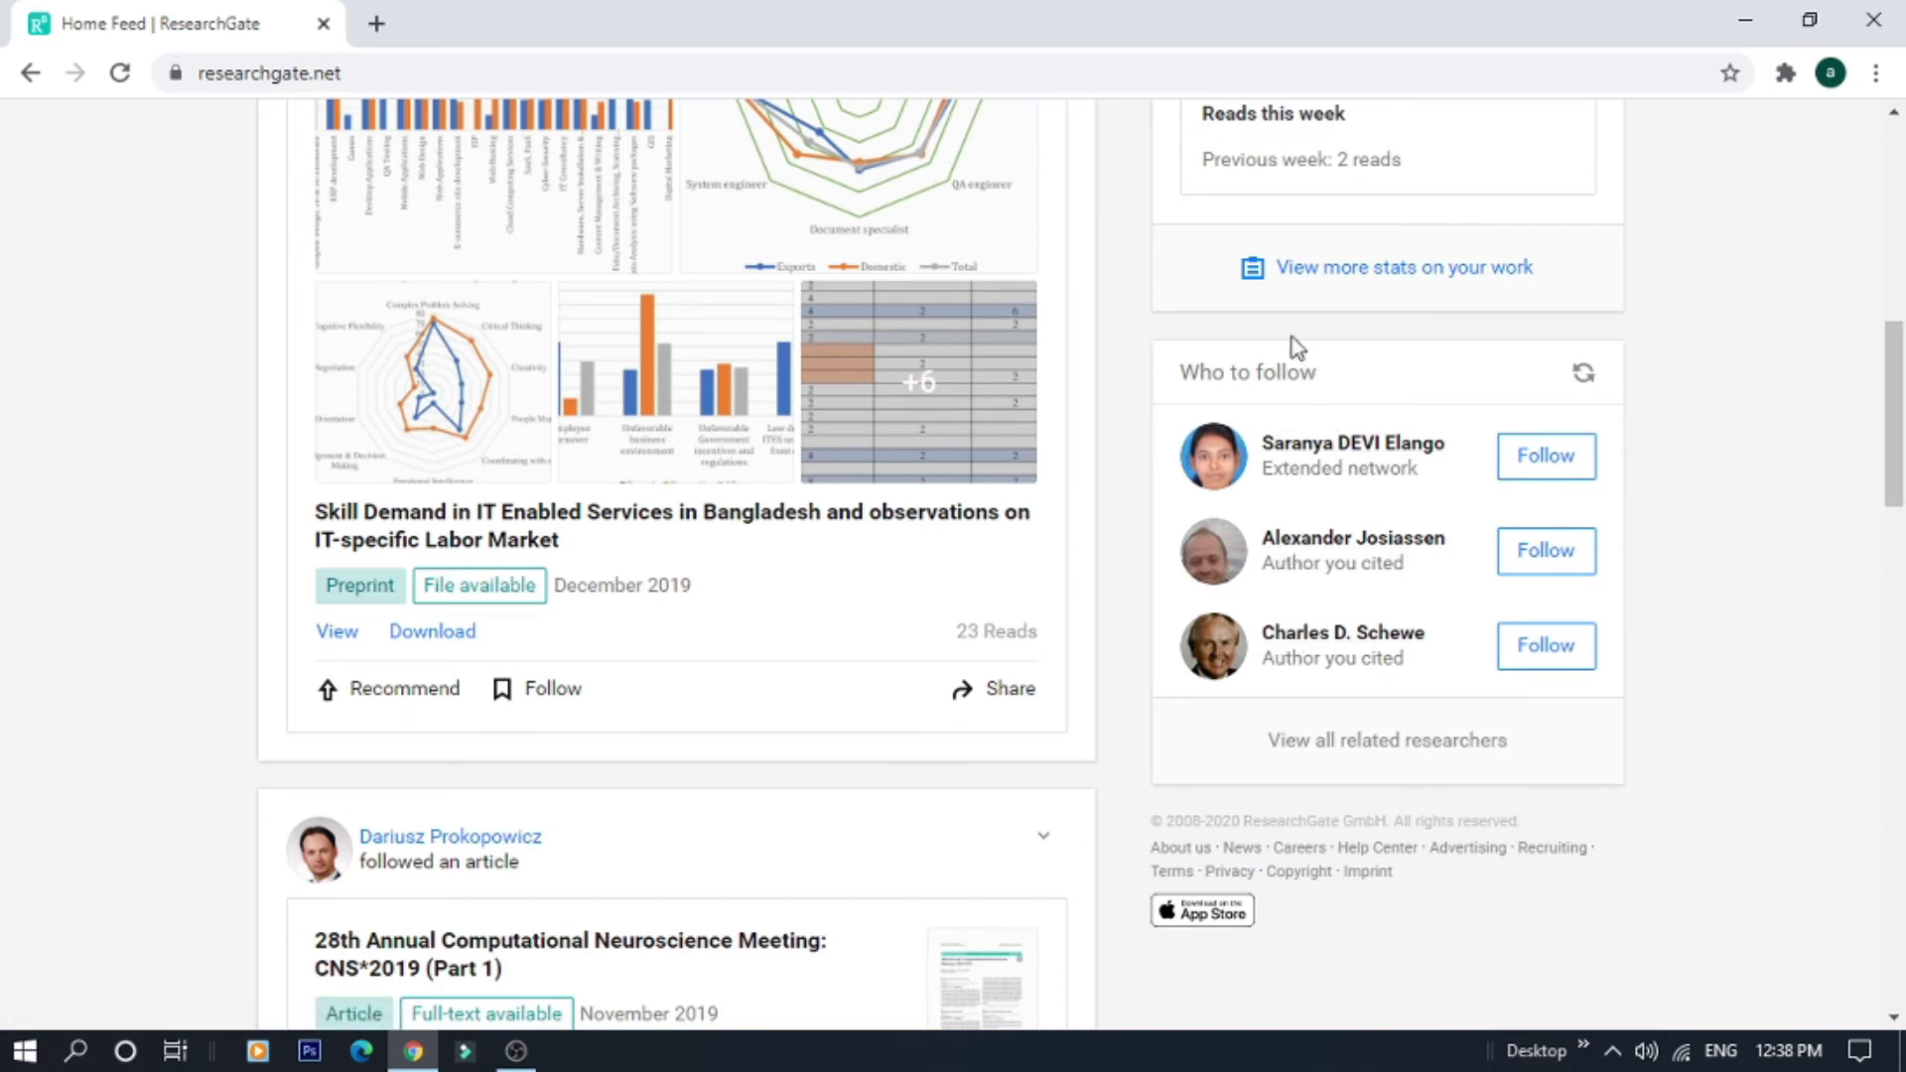
pyautogui.moveTo(1894, 397); pyautogui.dragTo(1900, 494)
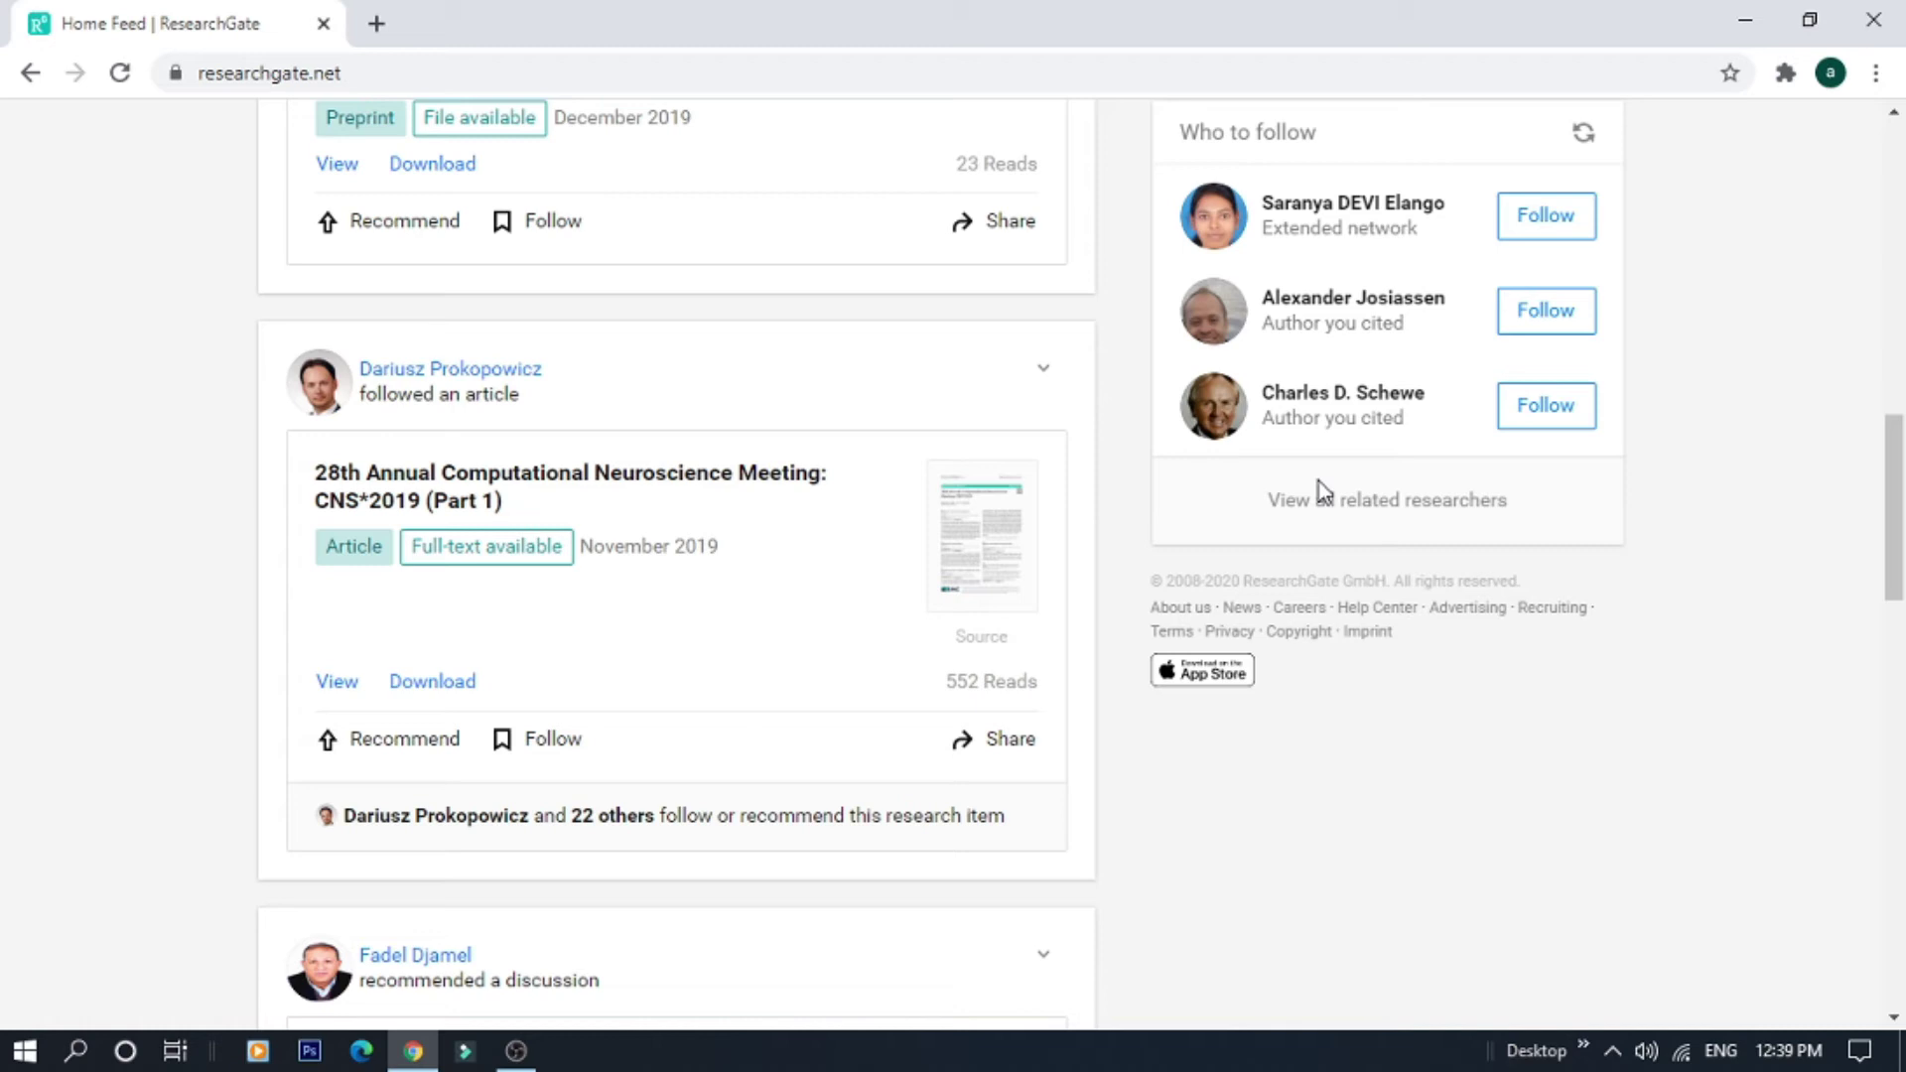
pyautogui.moveTo(1893, 507); pyautogui.dragTo(1838, 10)
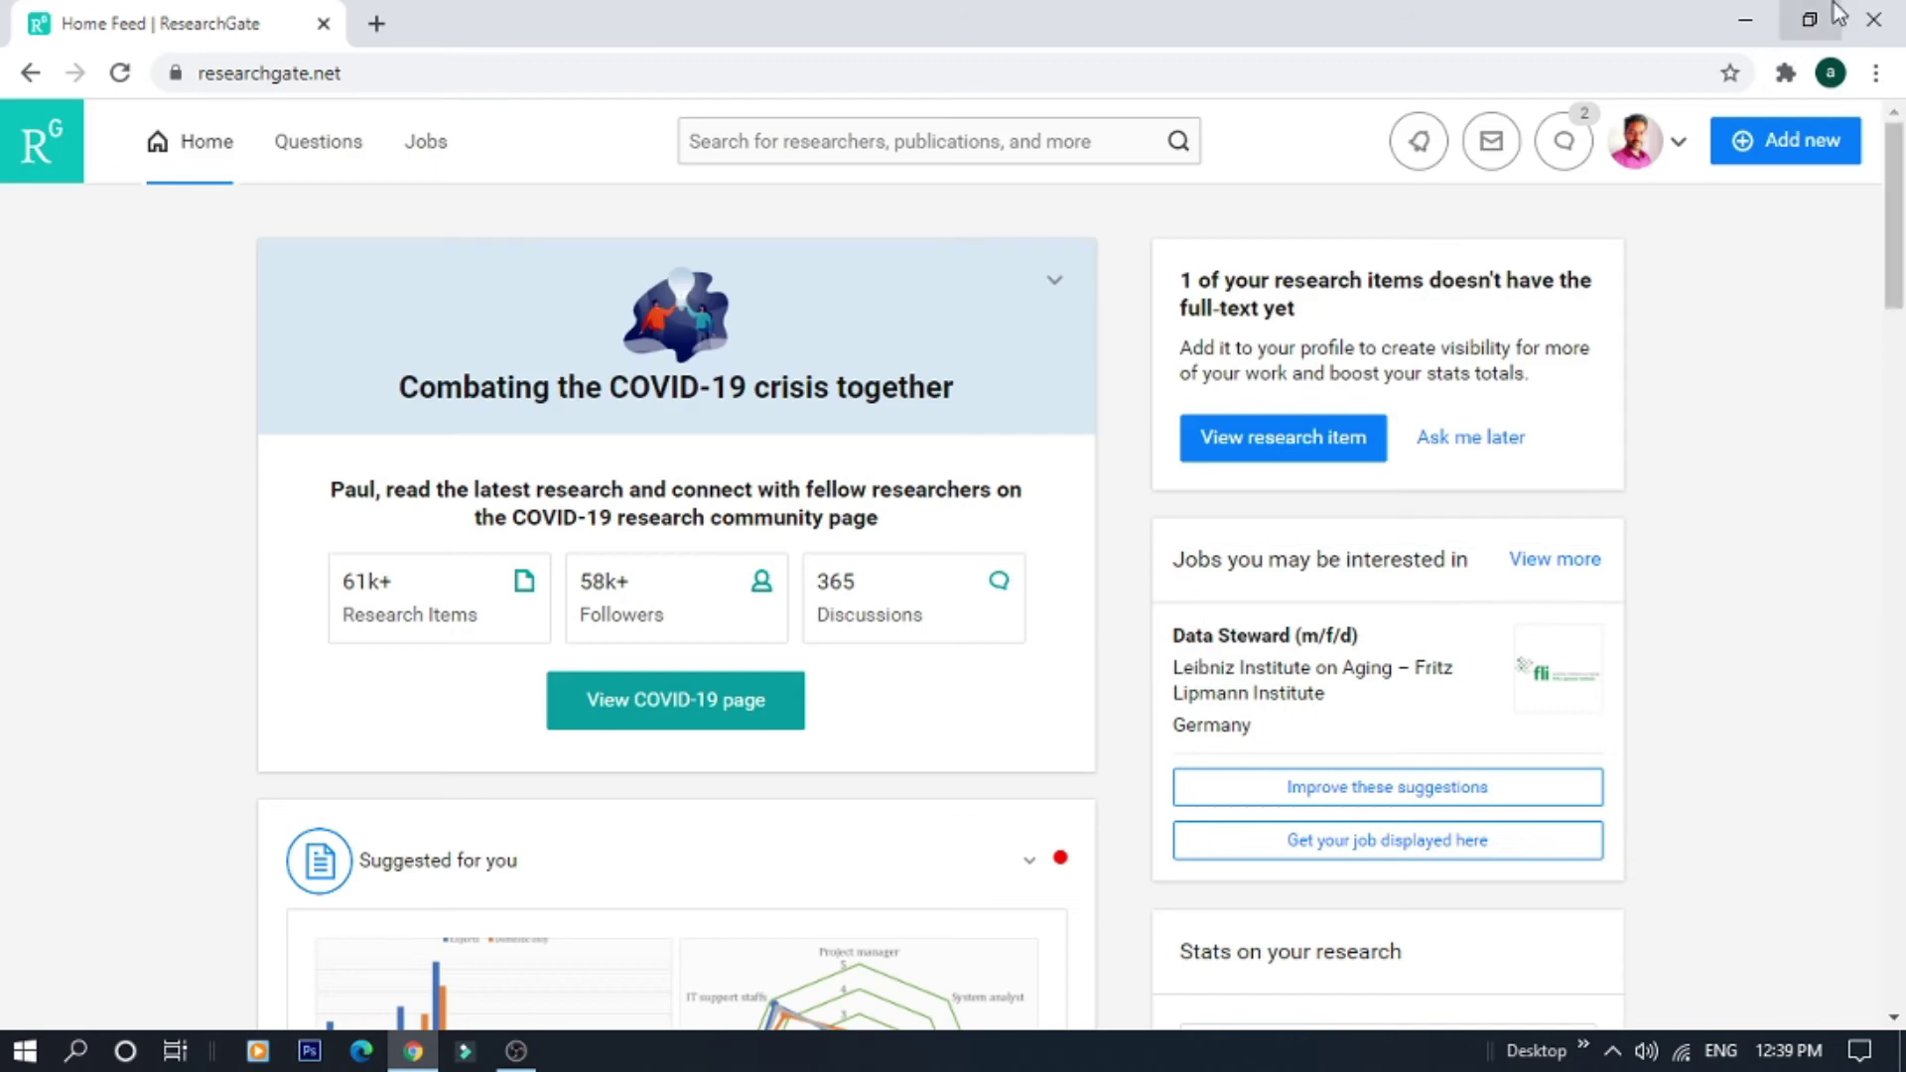
# In the Questions section, view followed questions, then switch to the Questions you asked list
pyautogui.click(318, 141)
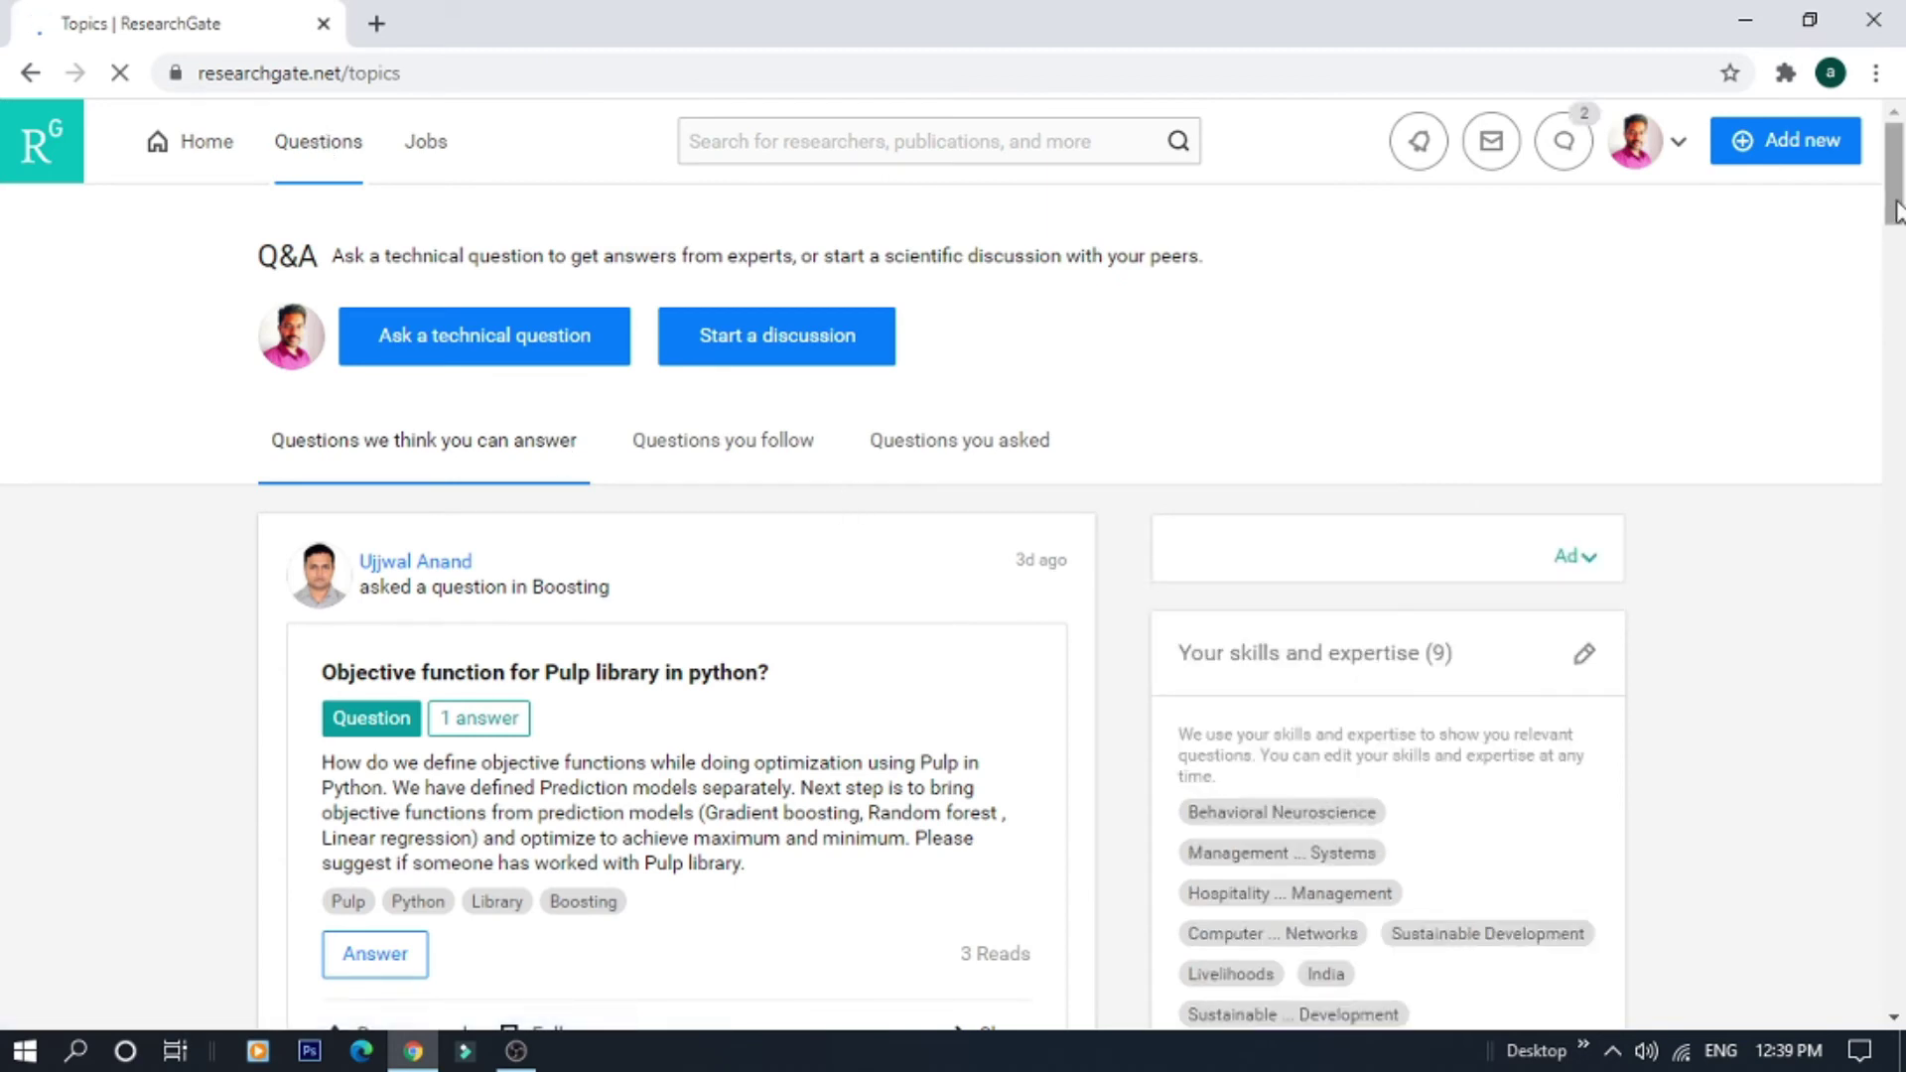
pyautogui.moveTo(1896, 211)
pyautogui.mouseDown()
pyautogui.moveTo(1896, 246)
pyautogui.moveTo(1896, 211)
pyautogui.mouseUp()
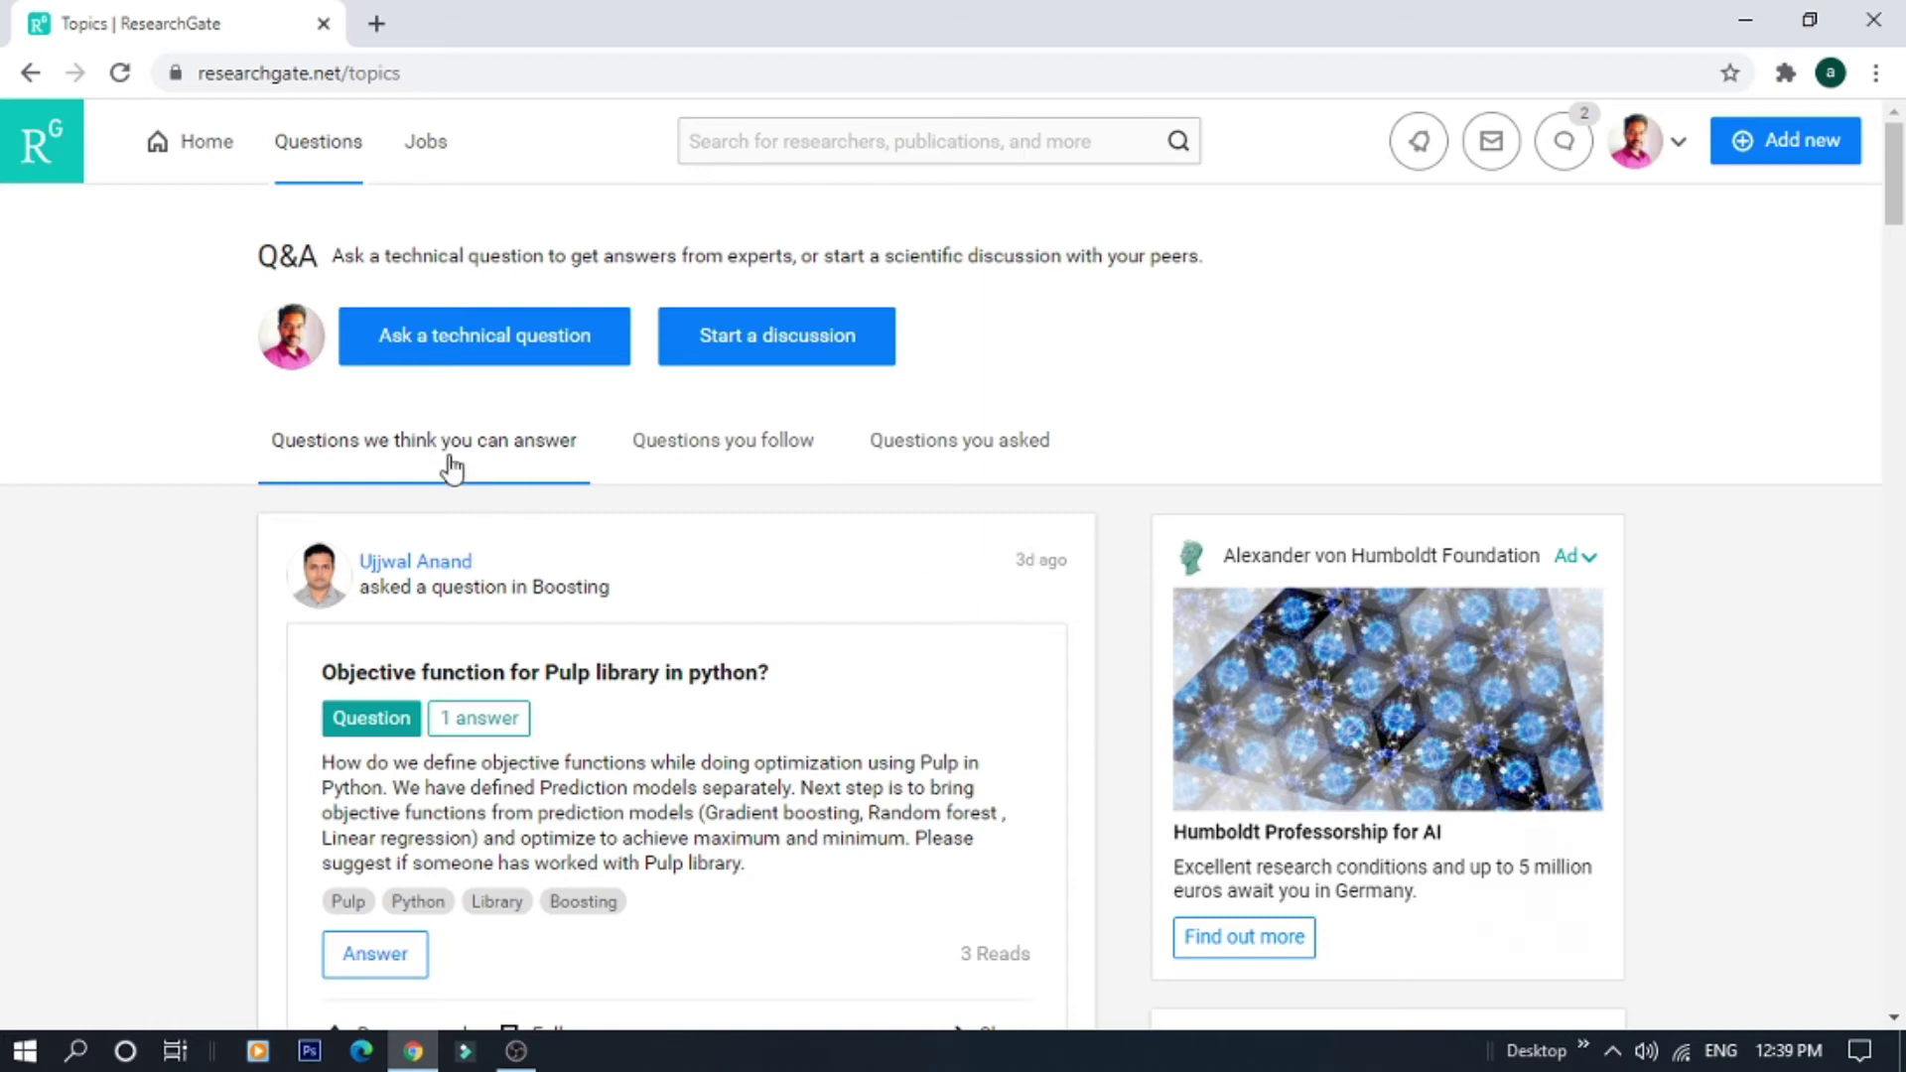
pyautogui.click(730, 442)
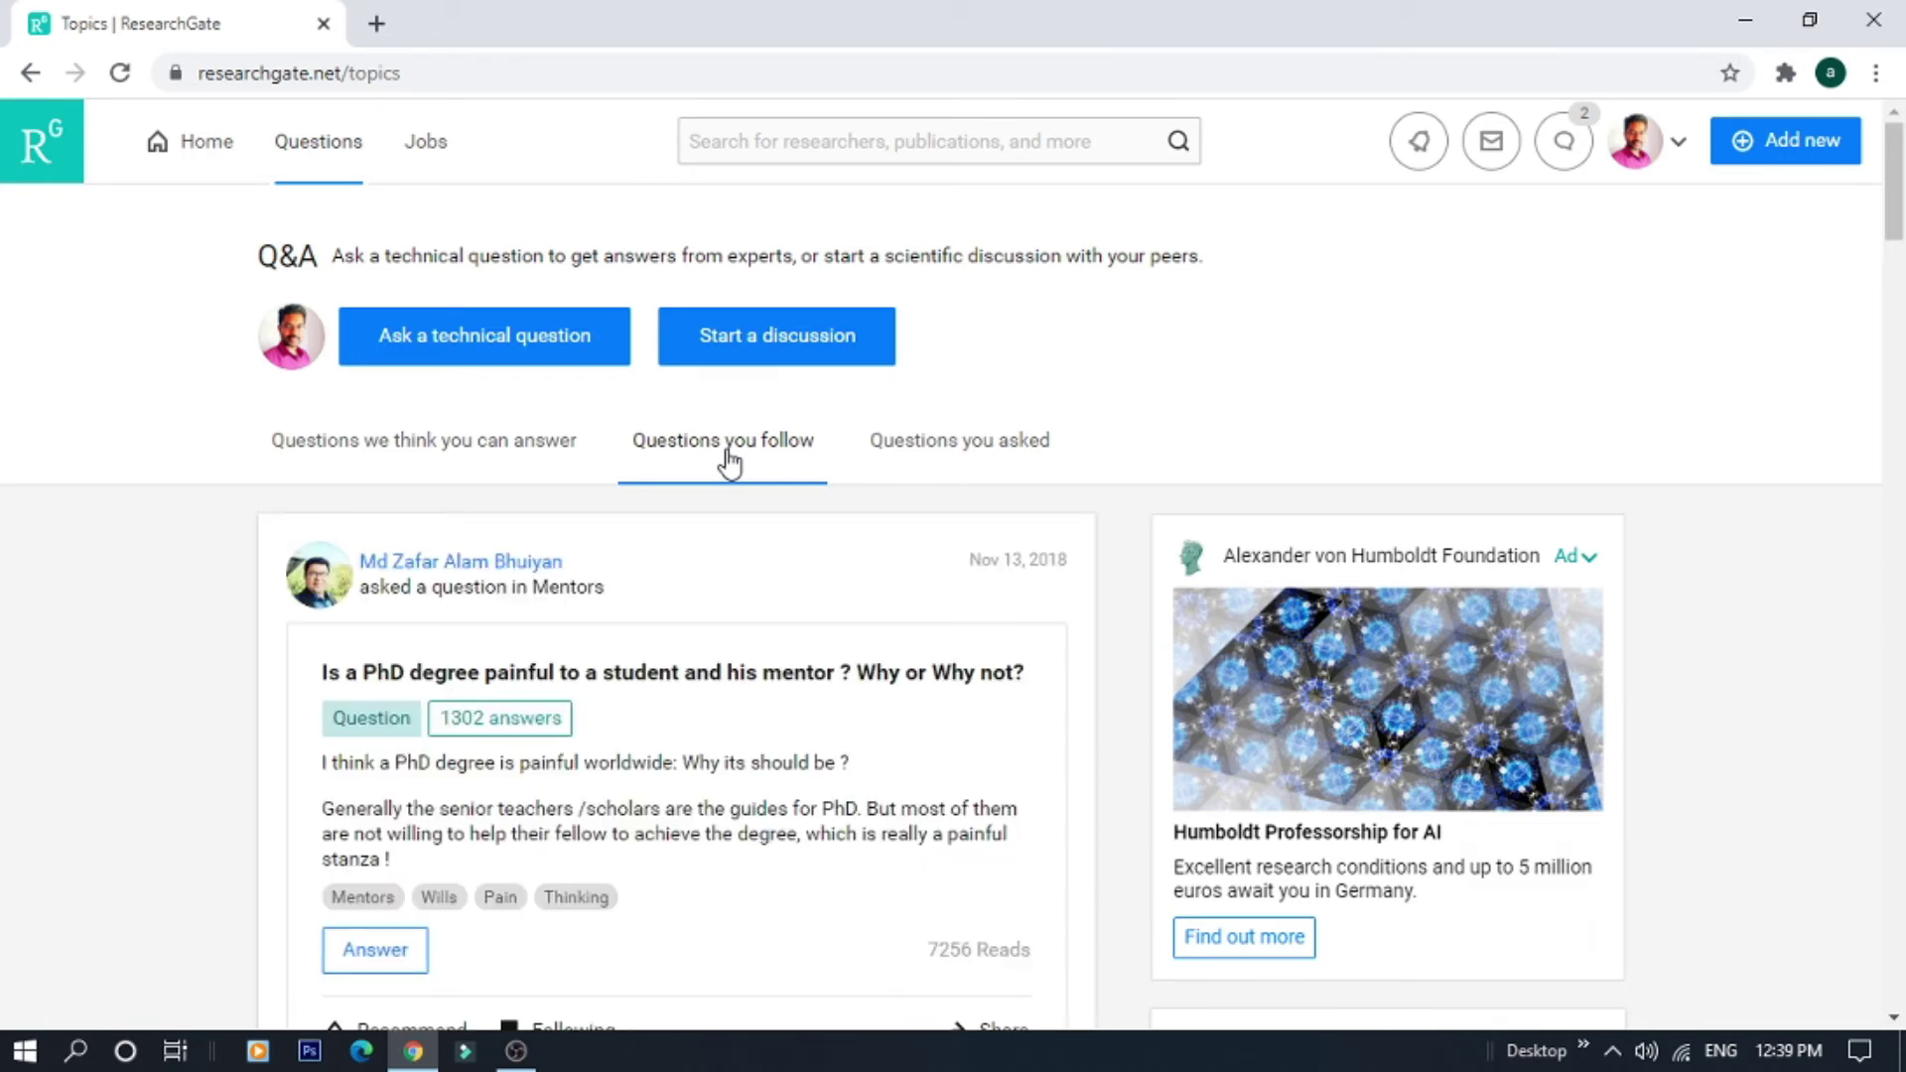
pyautogui.click(983, 480)
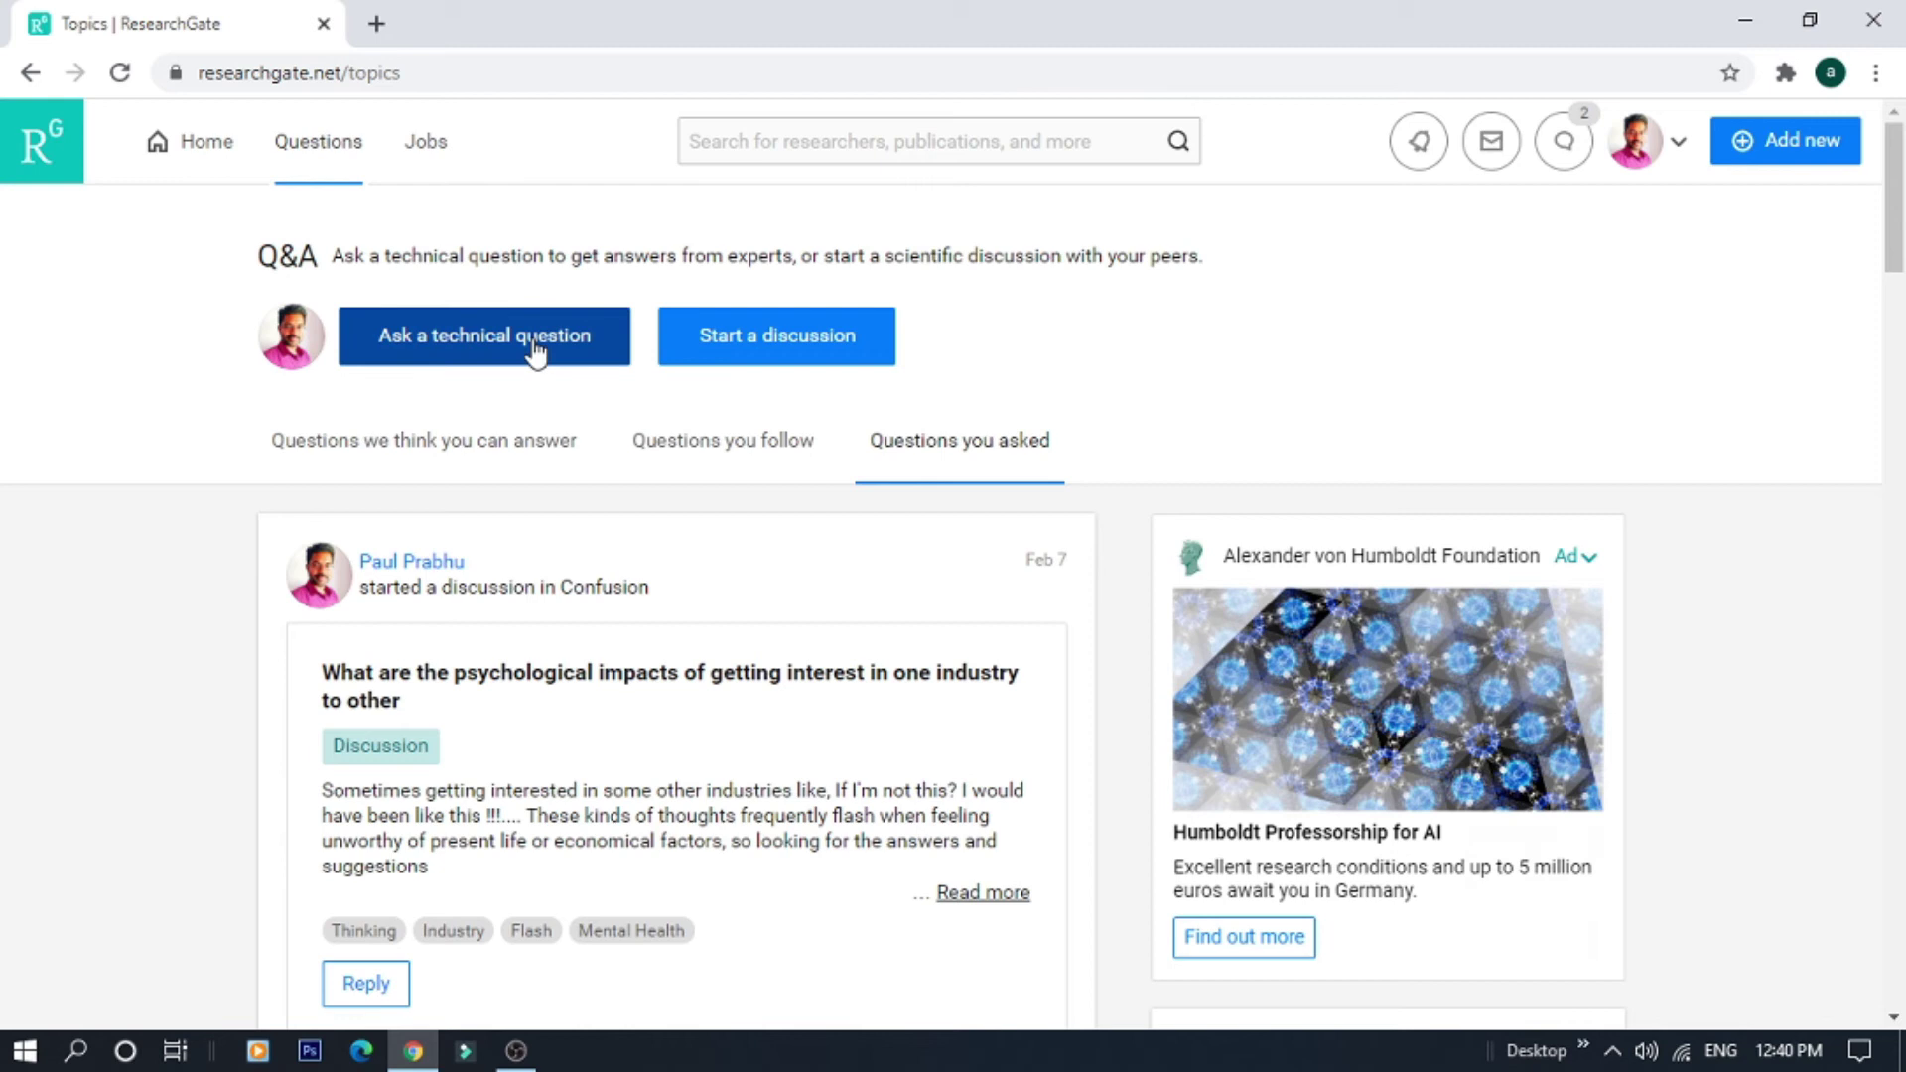
# Start a technical question, visit its question and description fields, then cancel without posting
pyautogui.click(488, 343)
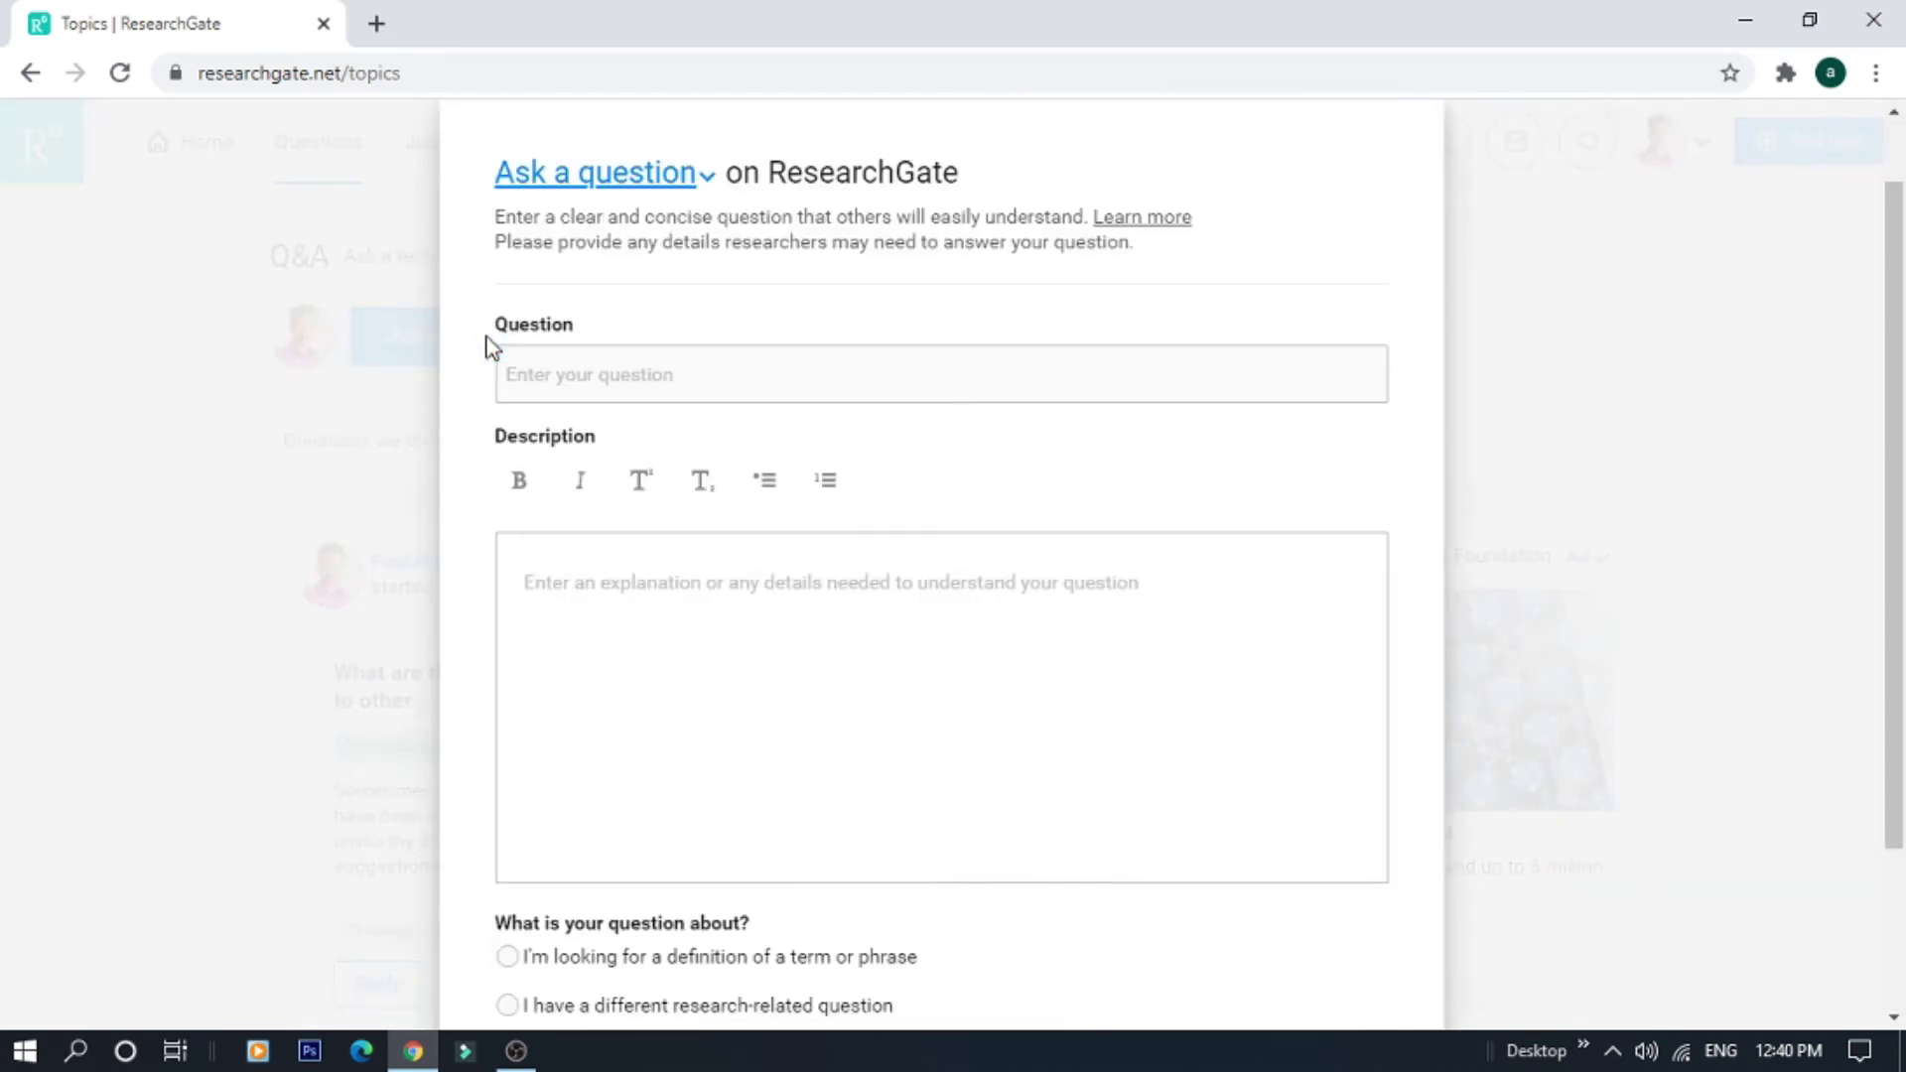
pyautogui.click(626, 375)
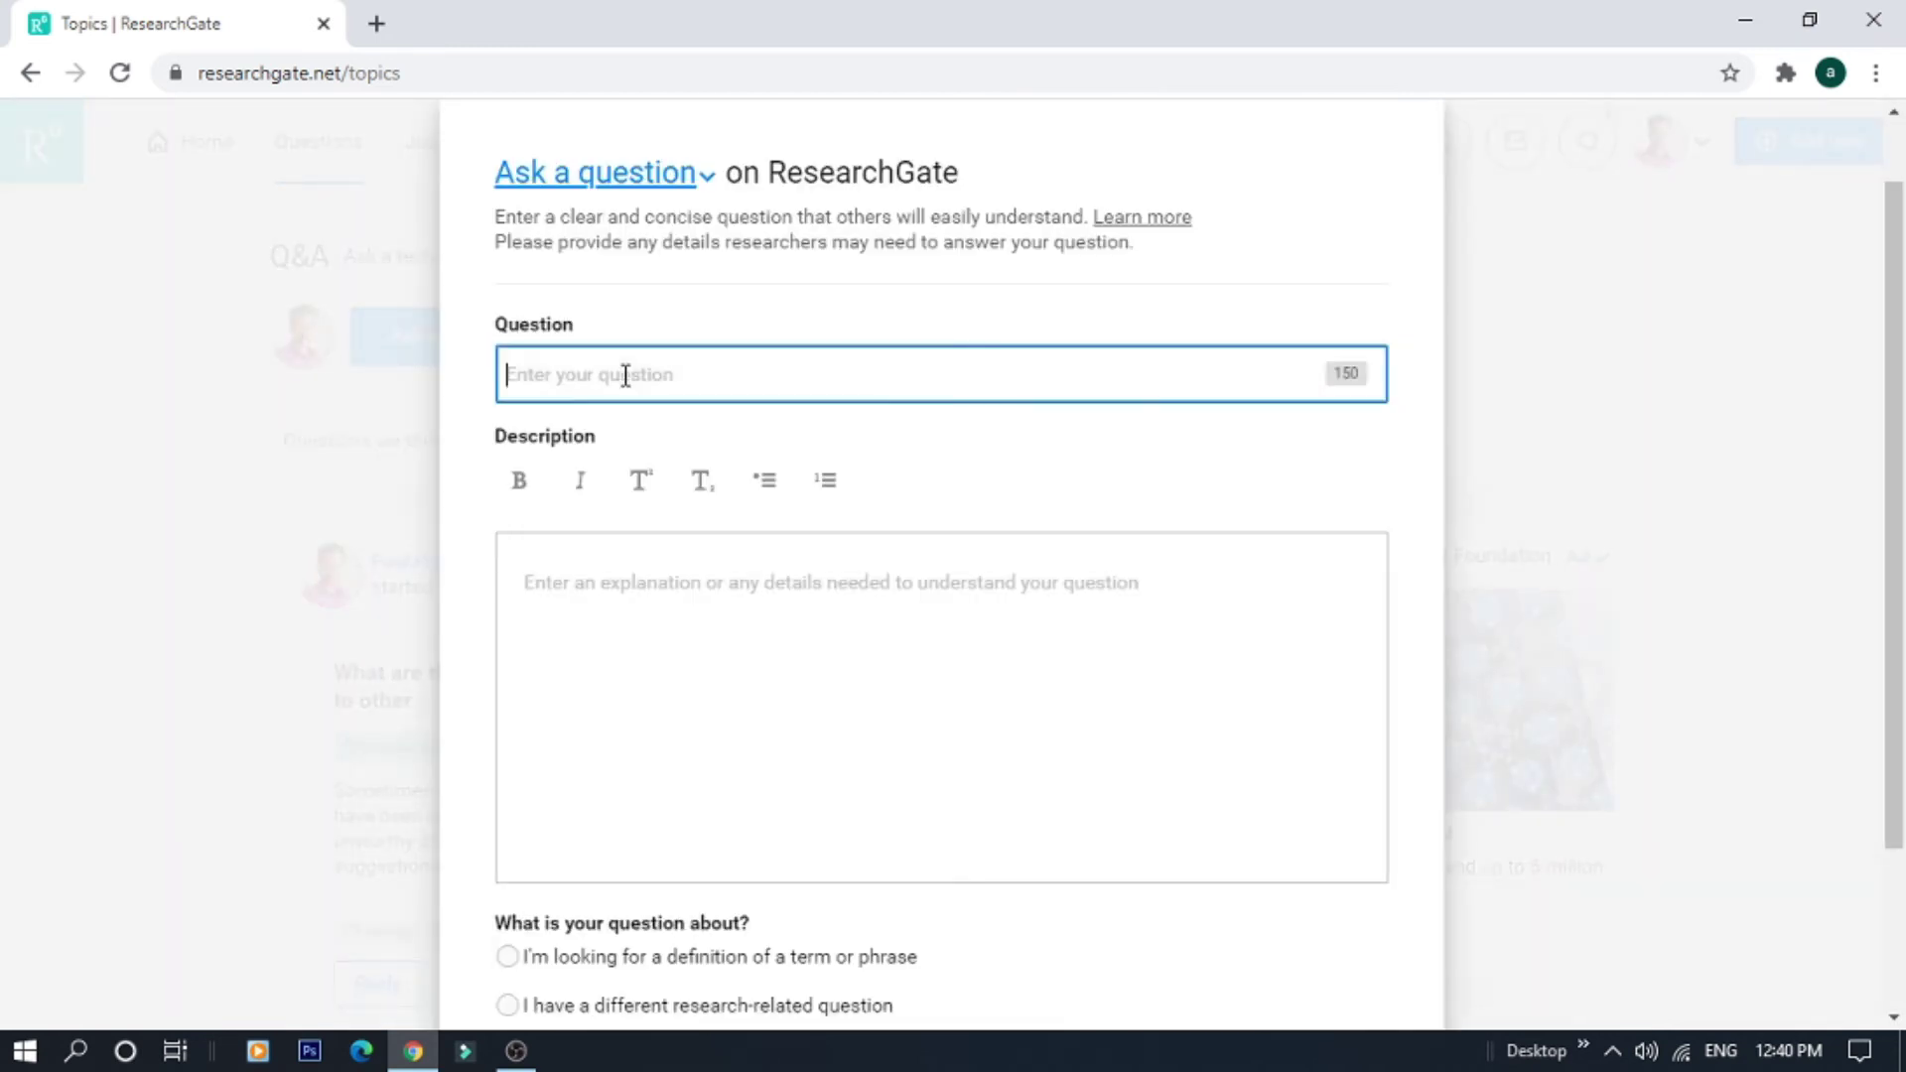
pyautogui.click(630, 591)
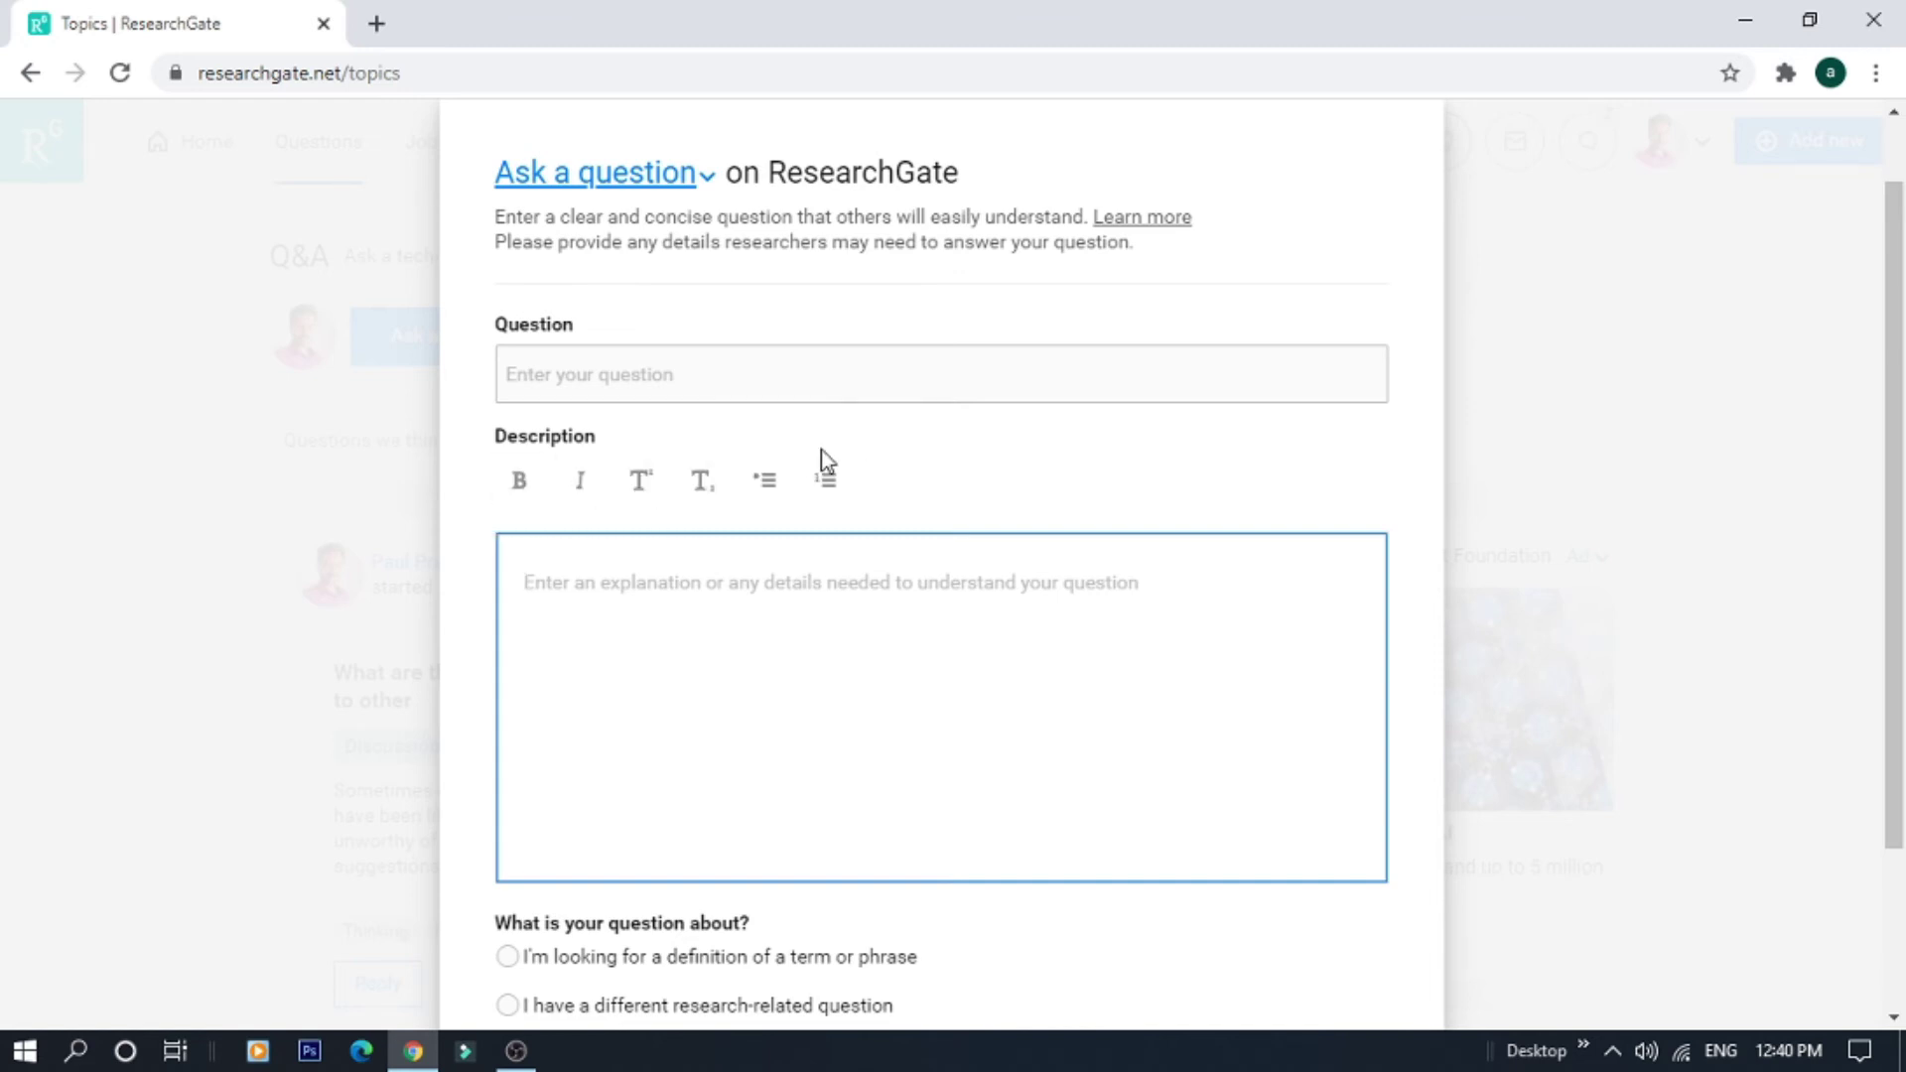
pyautogui.moveTo(1878, 471); pyautogui.dragTo(1893, 747)
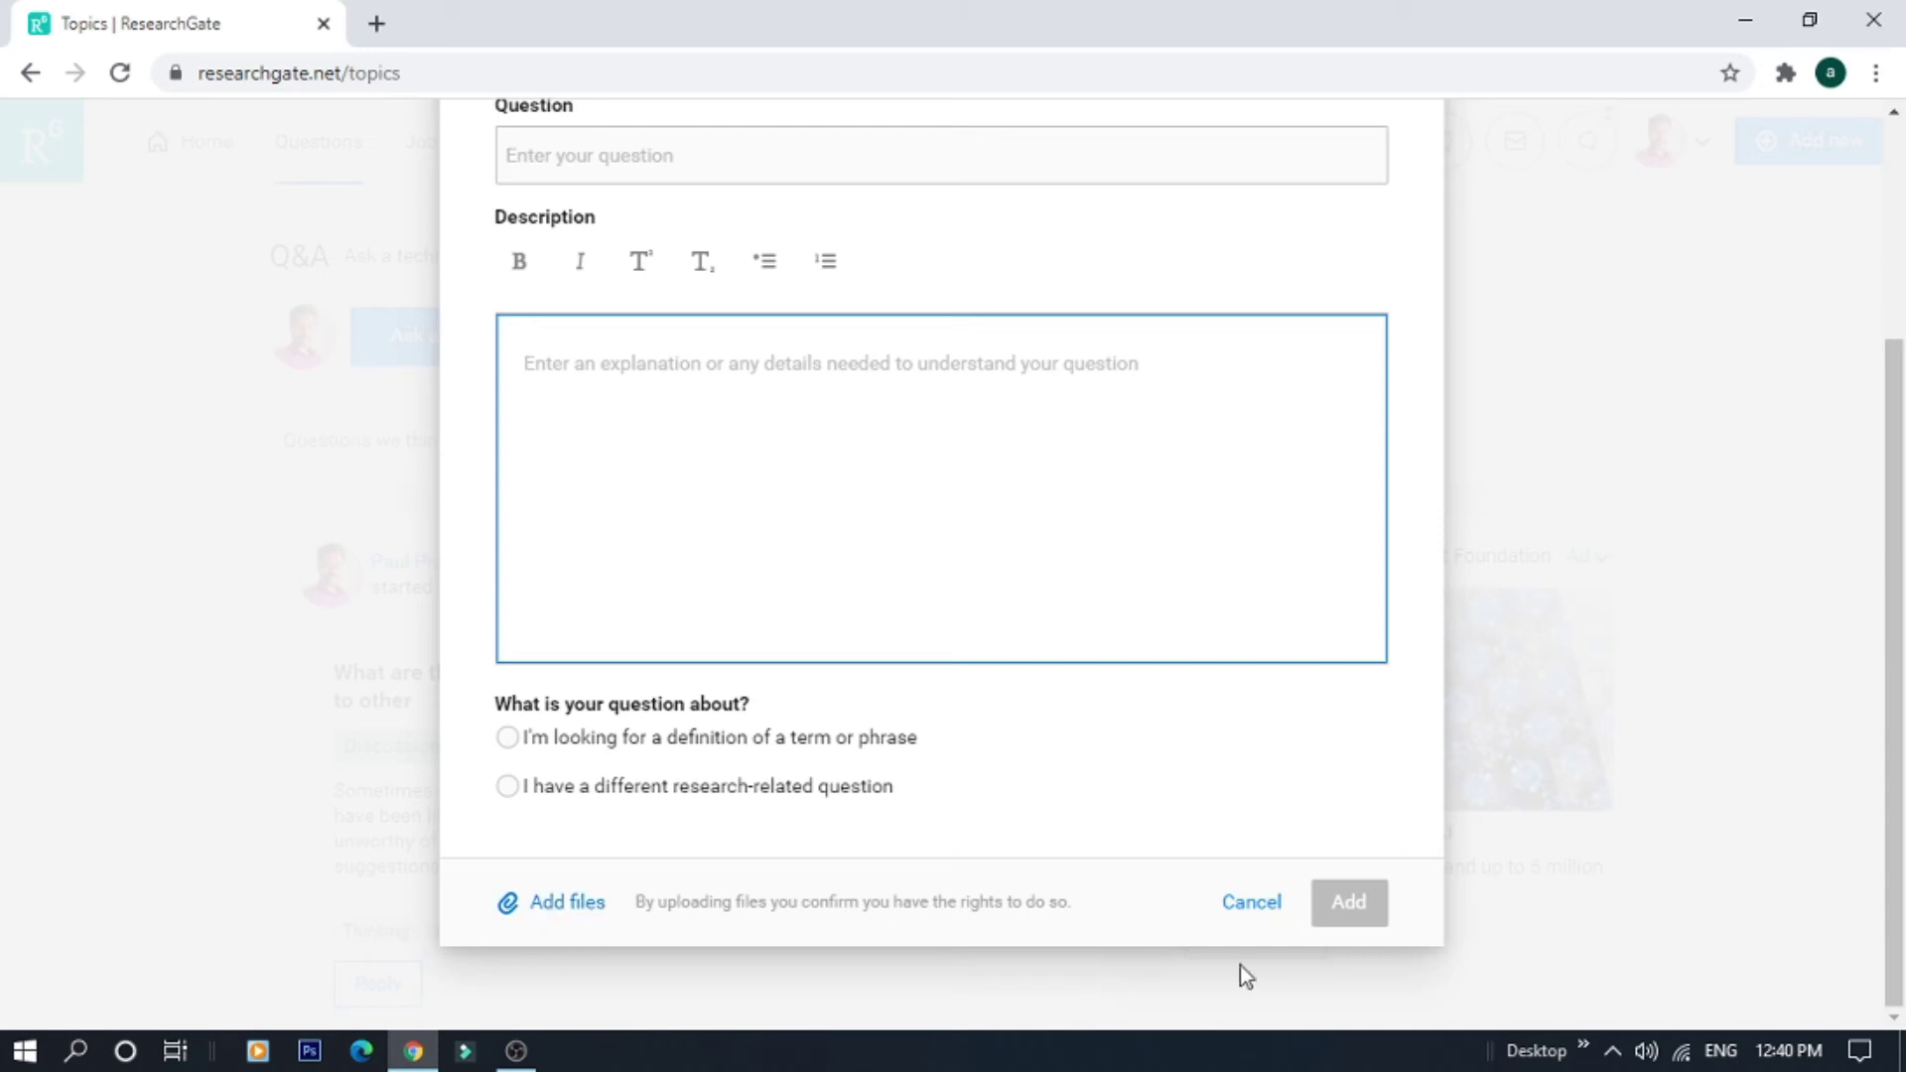
pyautogui.click(1251, 904)
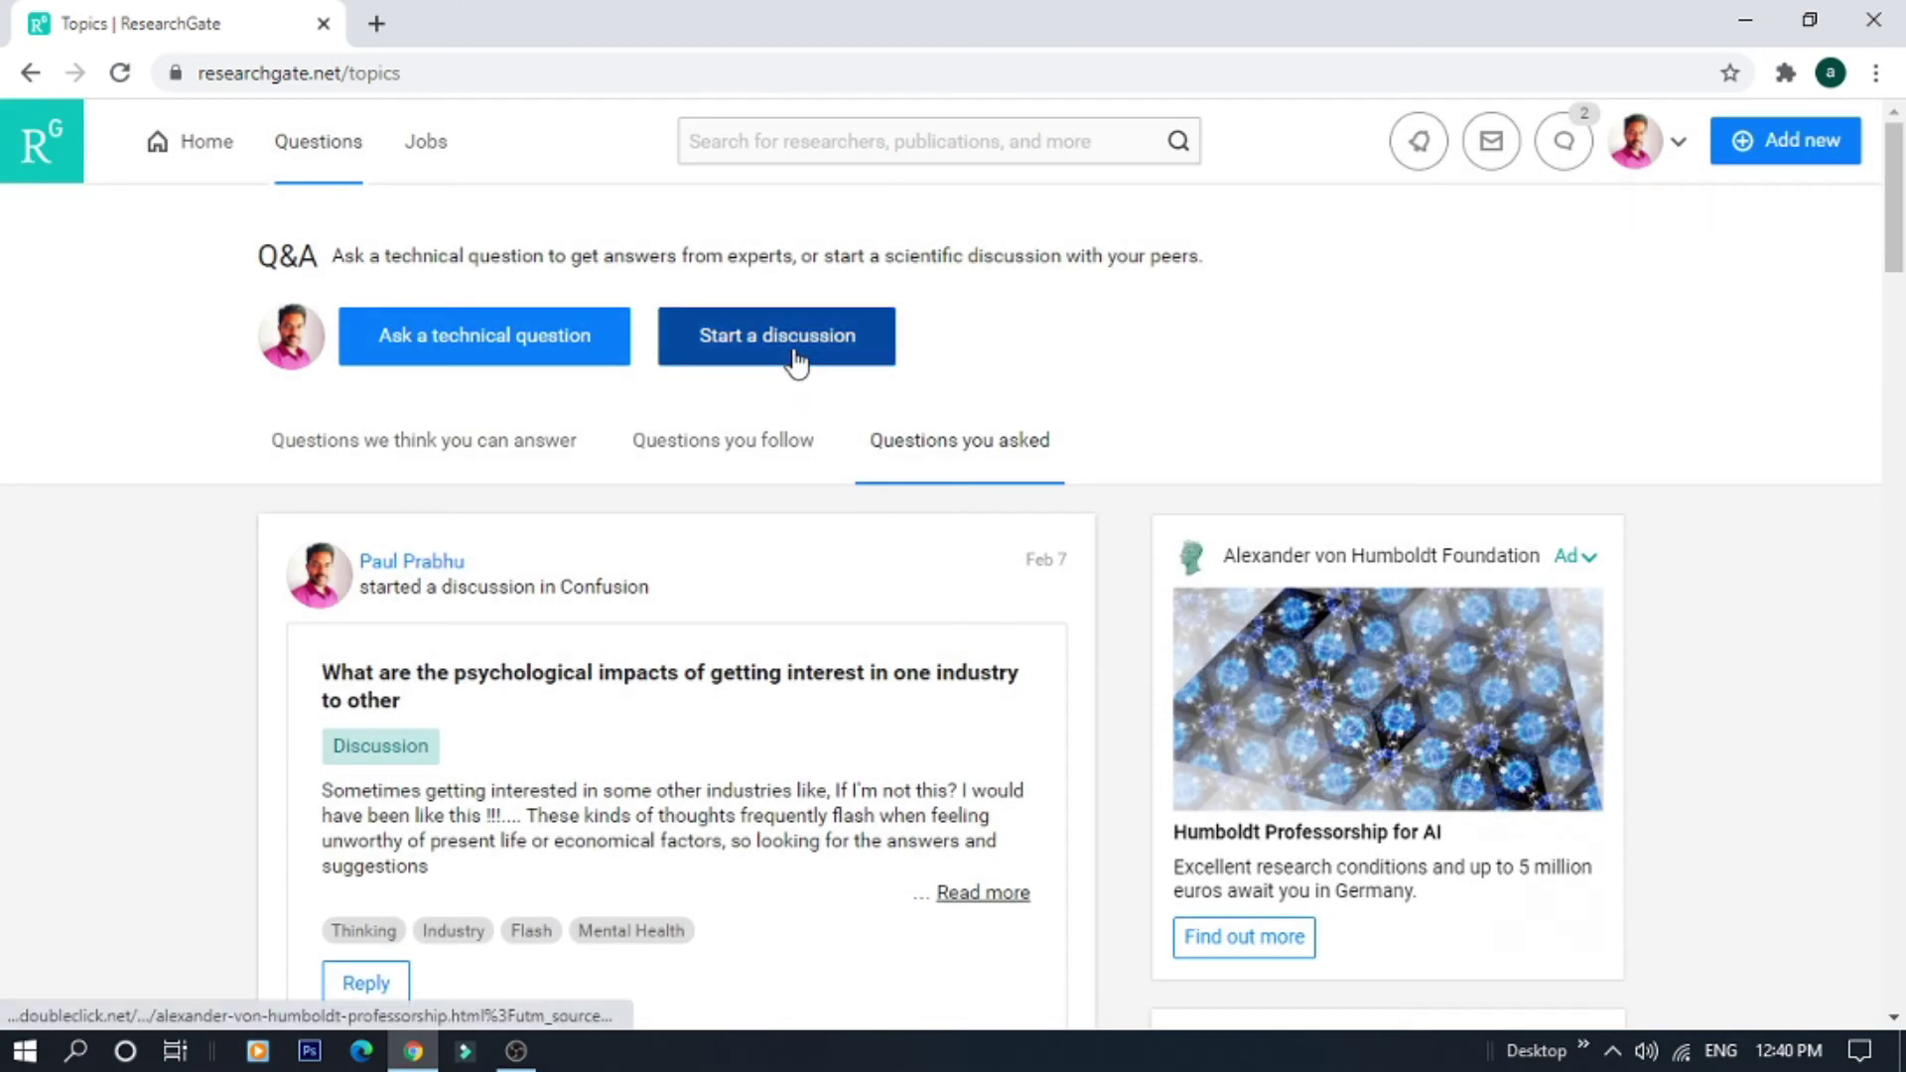
pyautogui.click(796, 361)
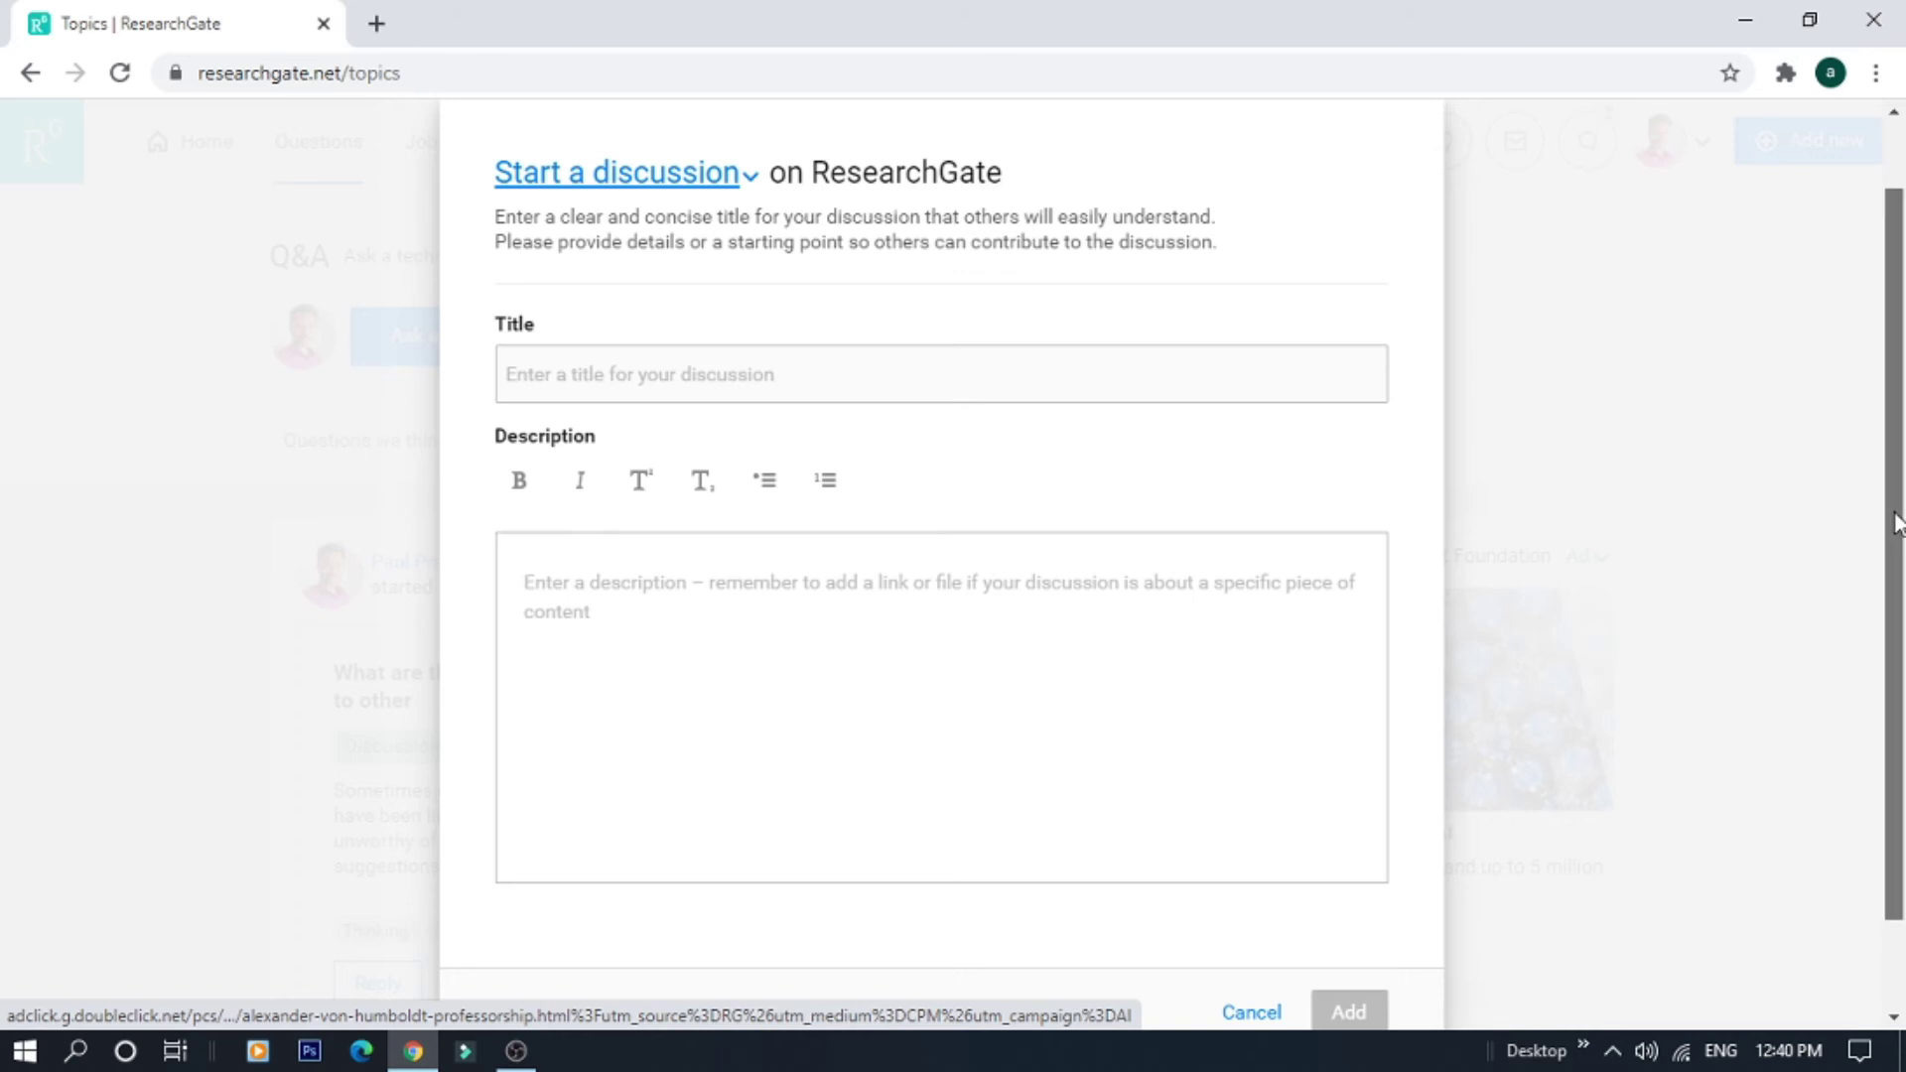
pyautogui.moveTo(1893, 518); pyautogui.dragTo(1896, 604)
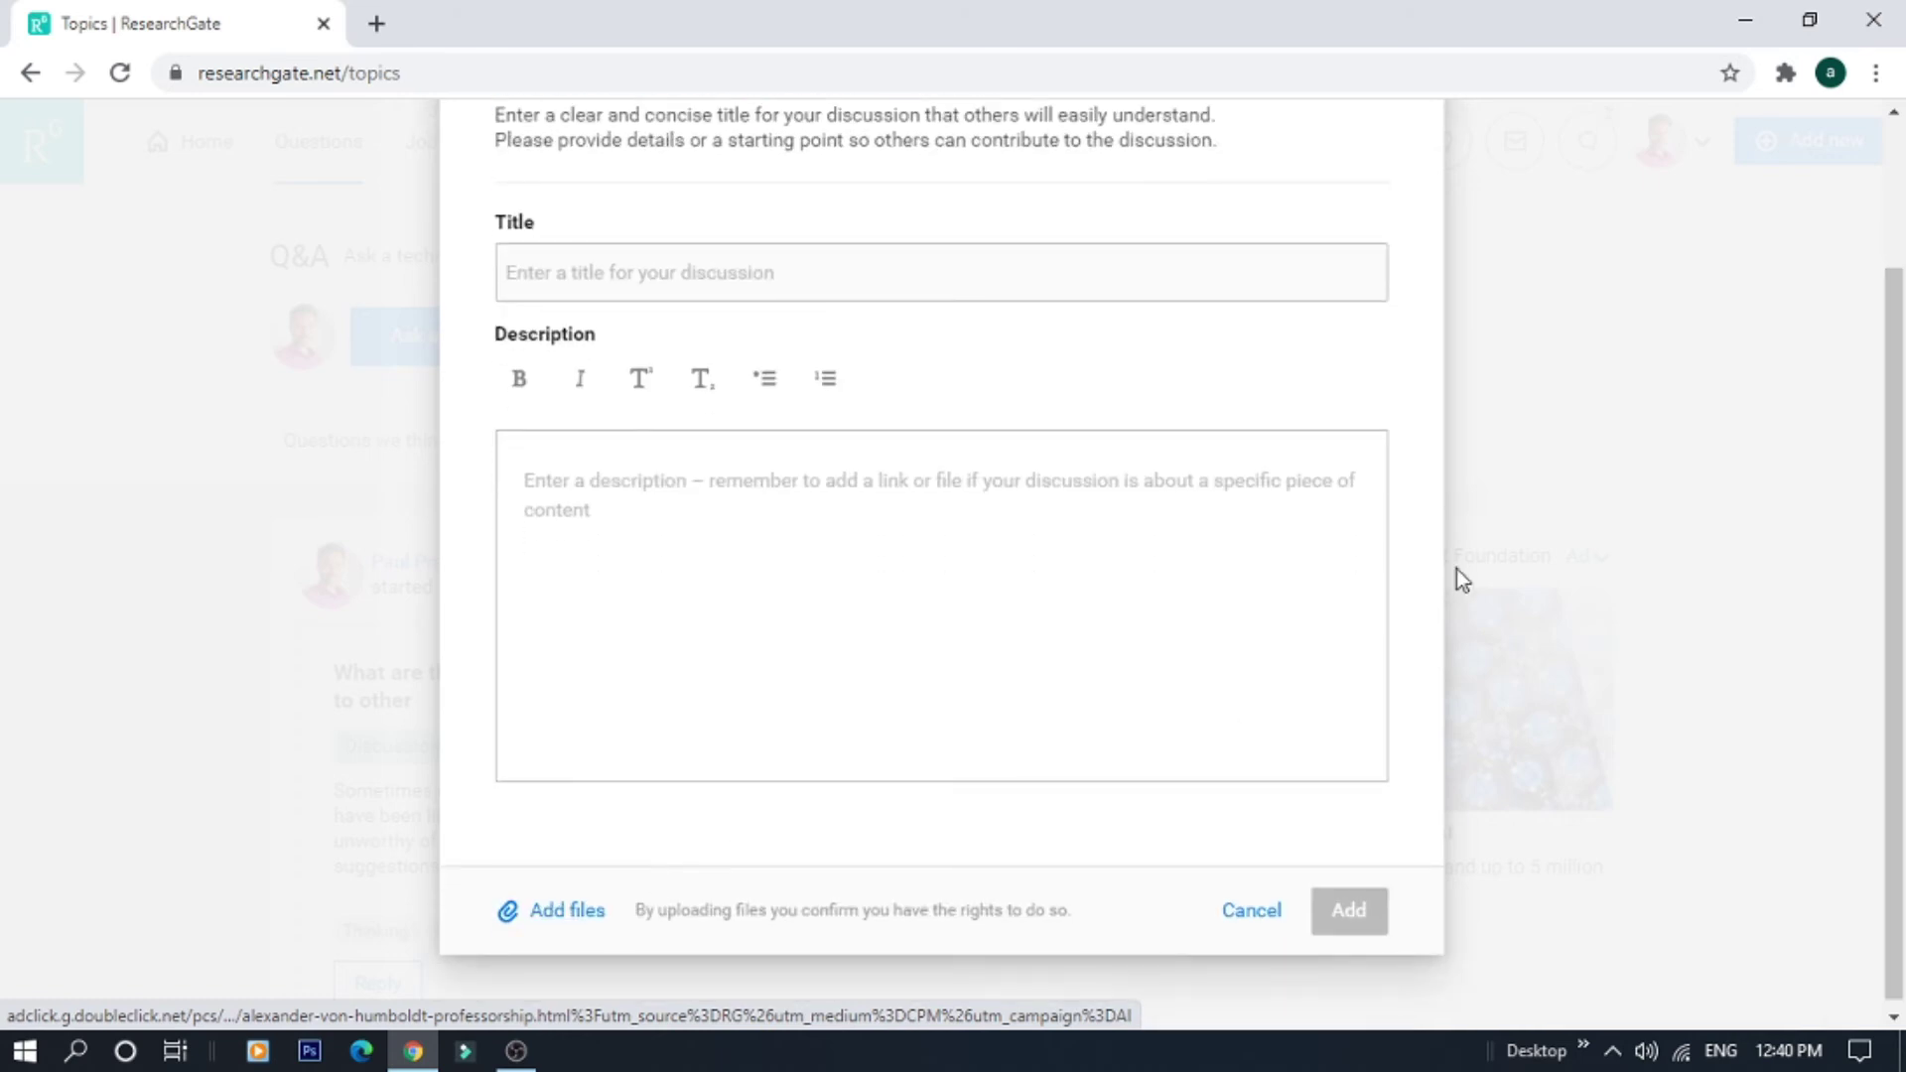
pyautogui.moveTo(1892, 545); pyautogui.dragTo(1842, 542)
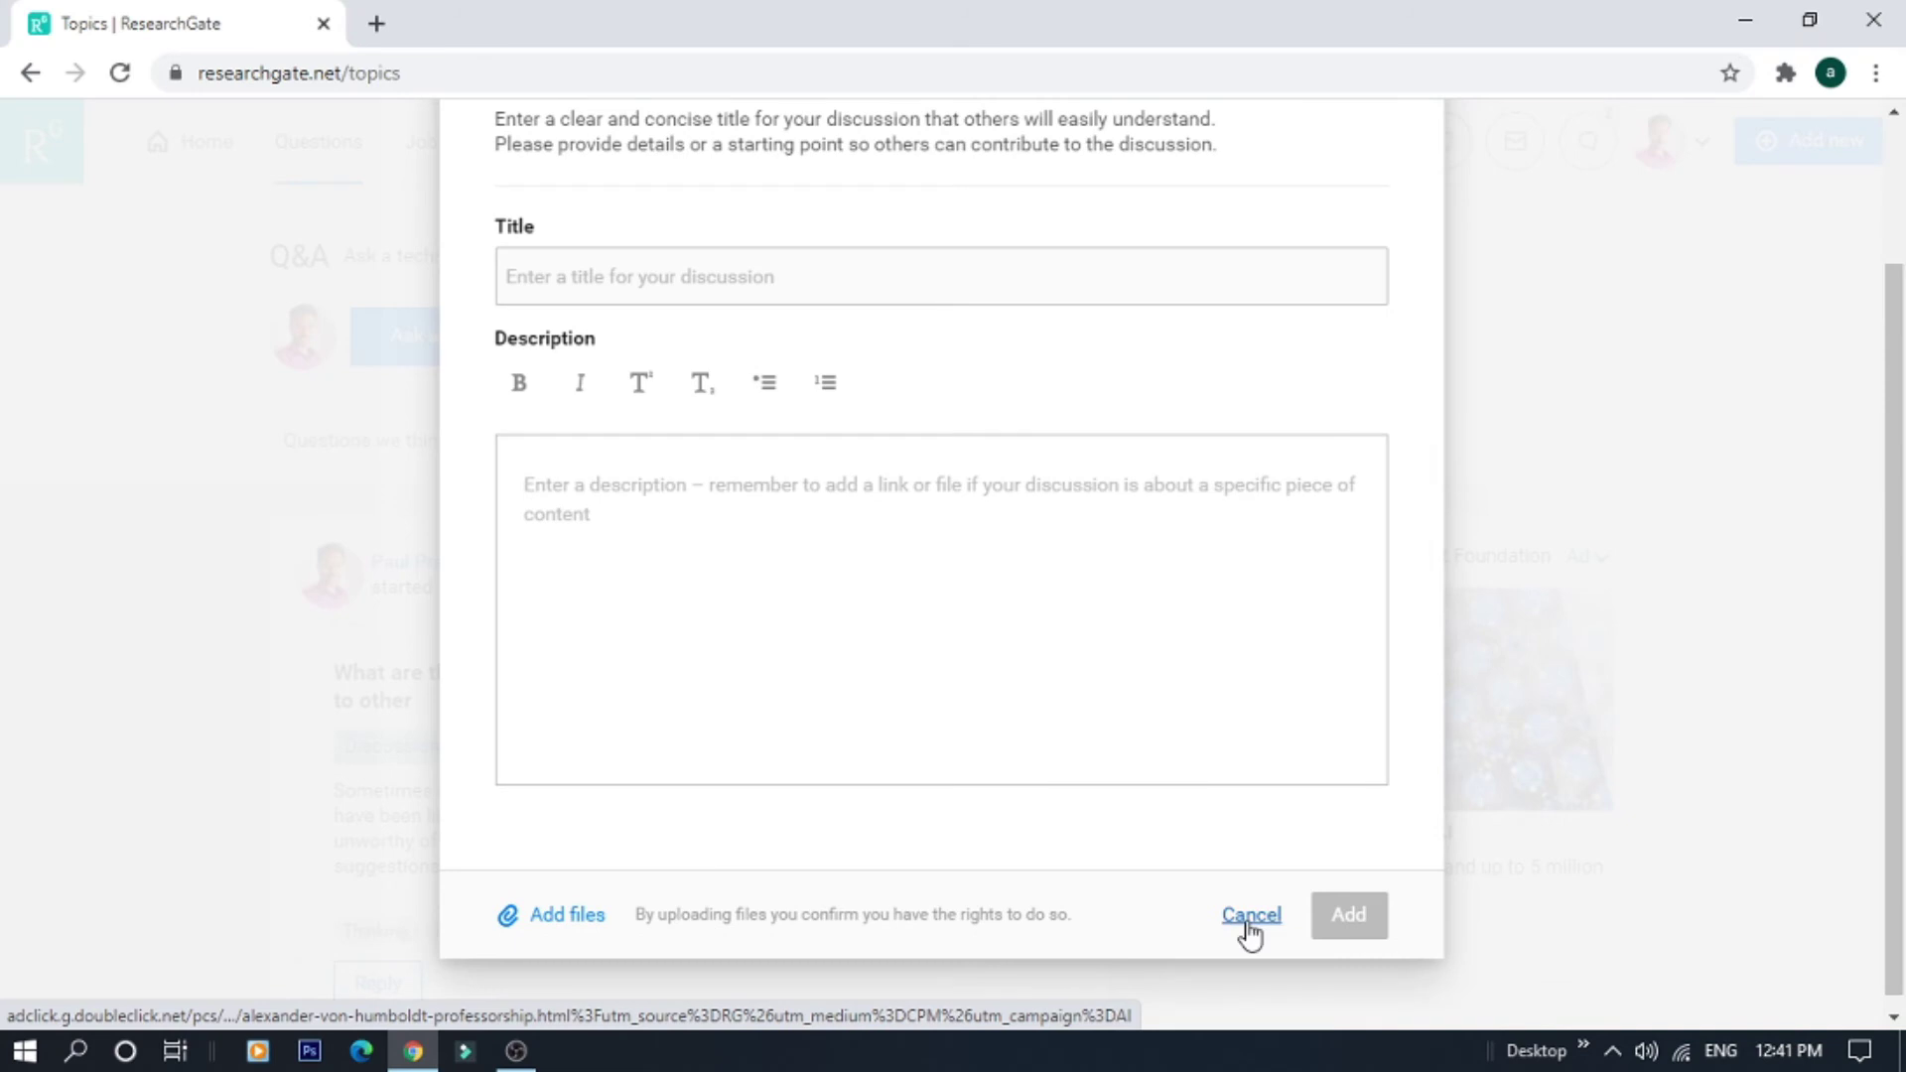
pyautogui.click(1249, 928)
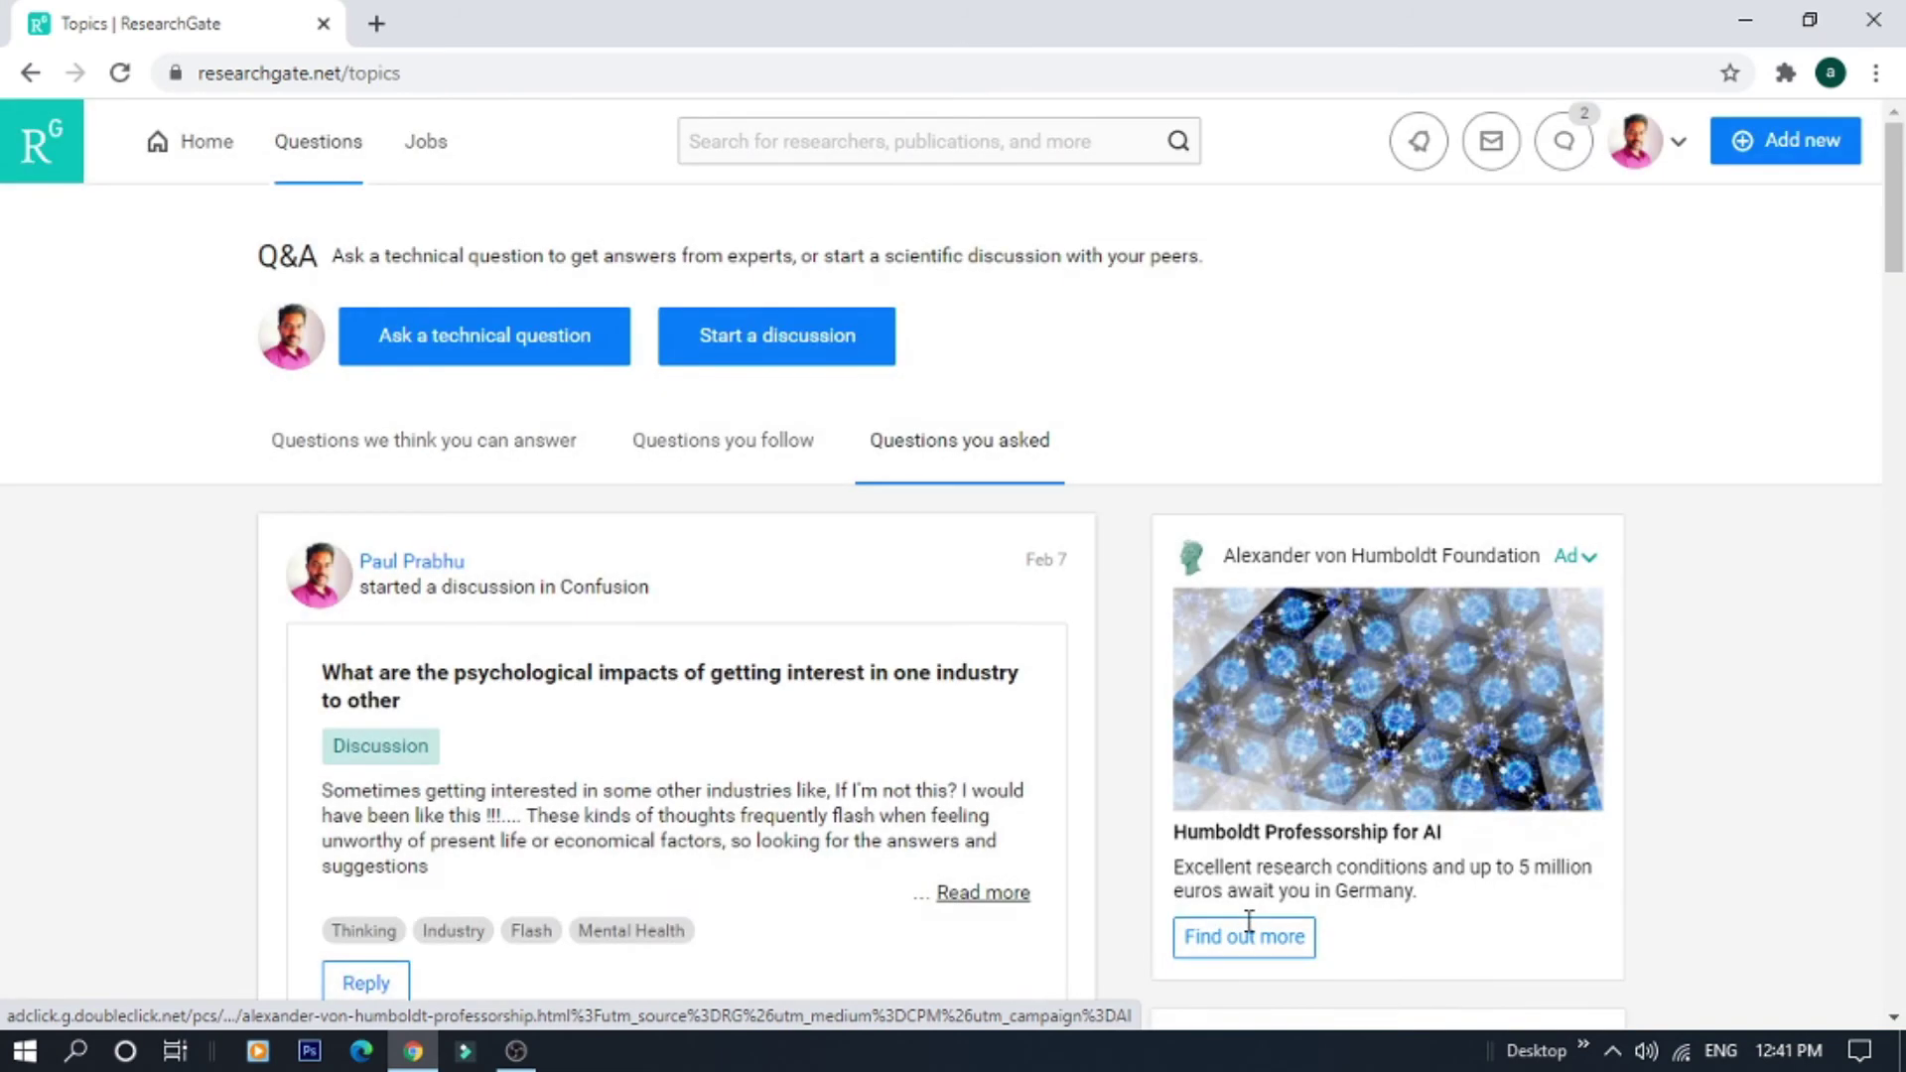
# Open Jobs and scroll through the listings, including the Data Steward suggestion, and back up
pyautogui.click(420, 155)
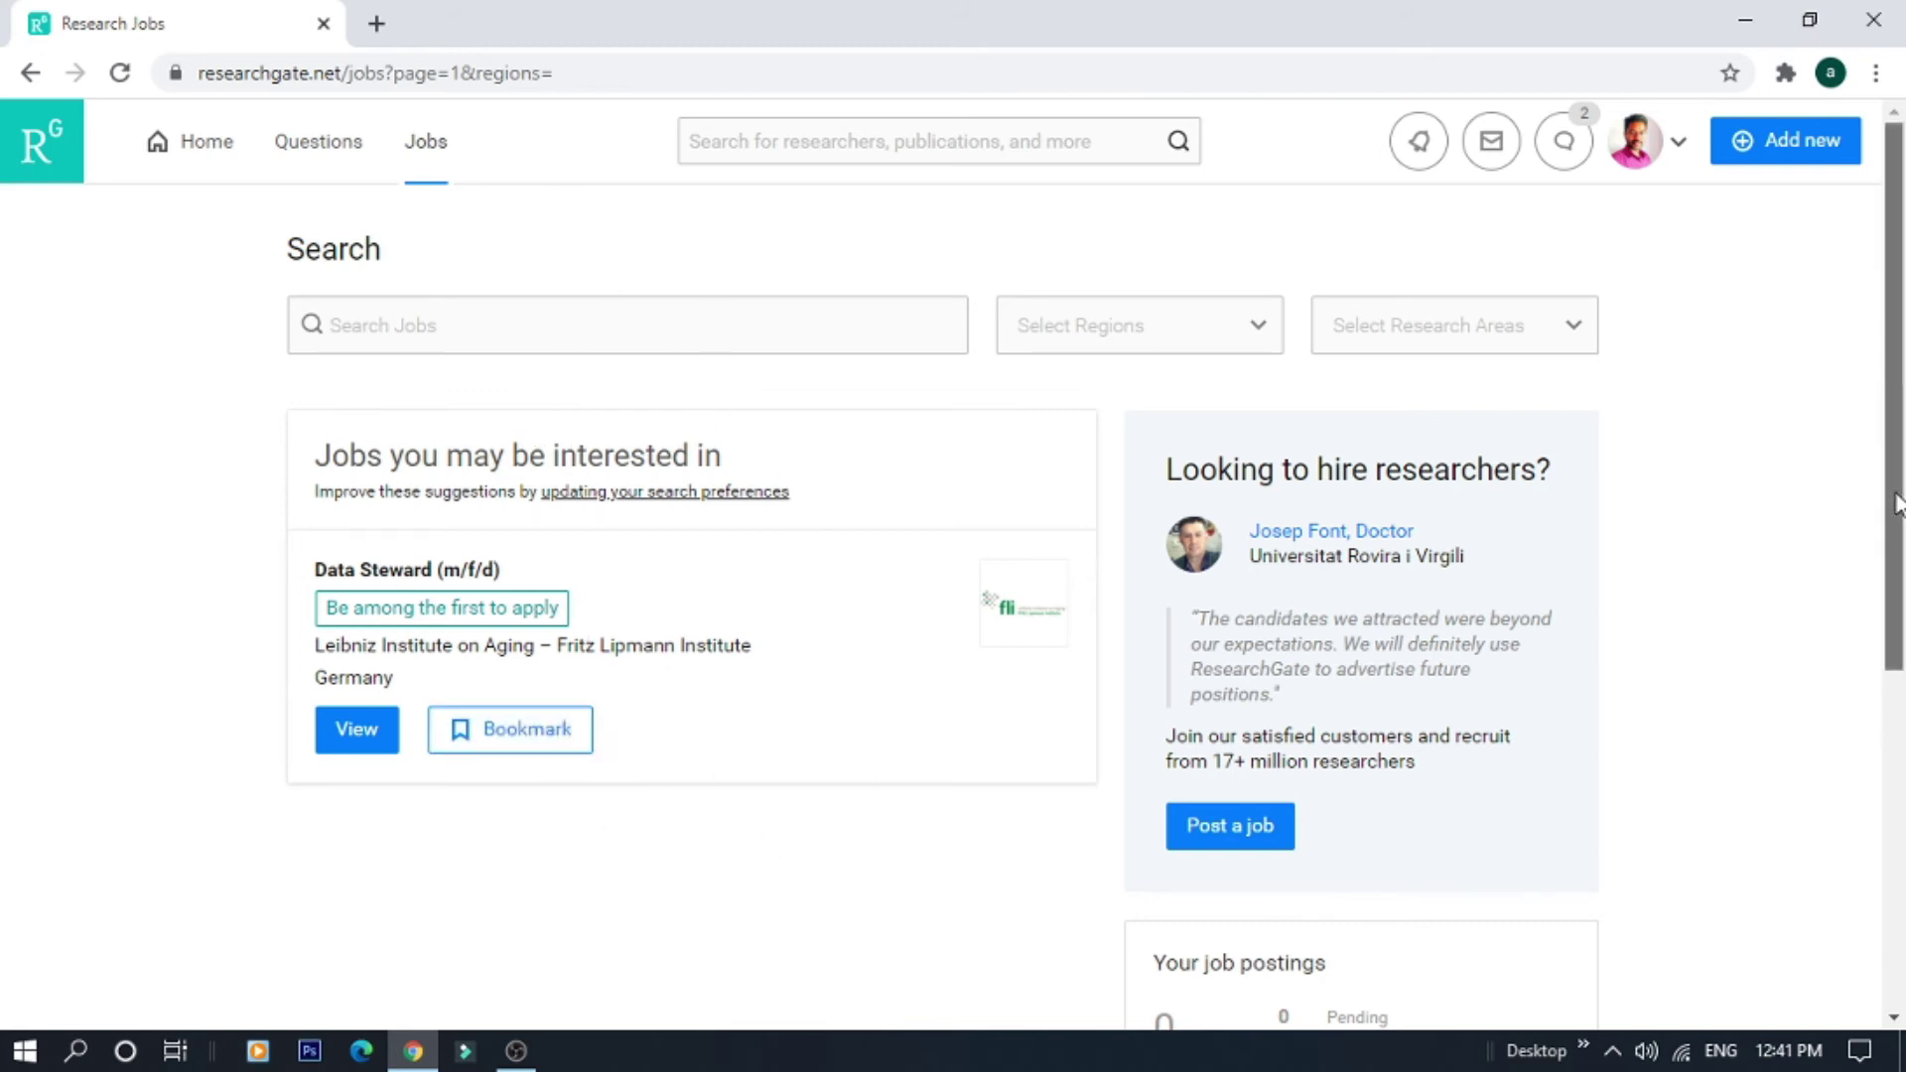
pyautogui.scroll(-2, 1896, 503)
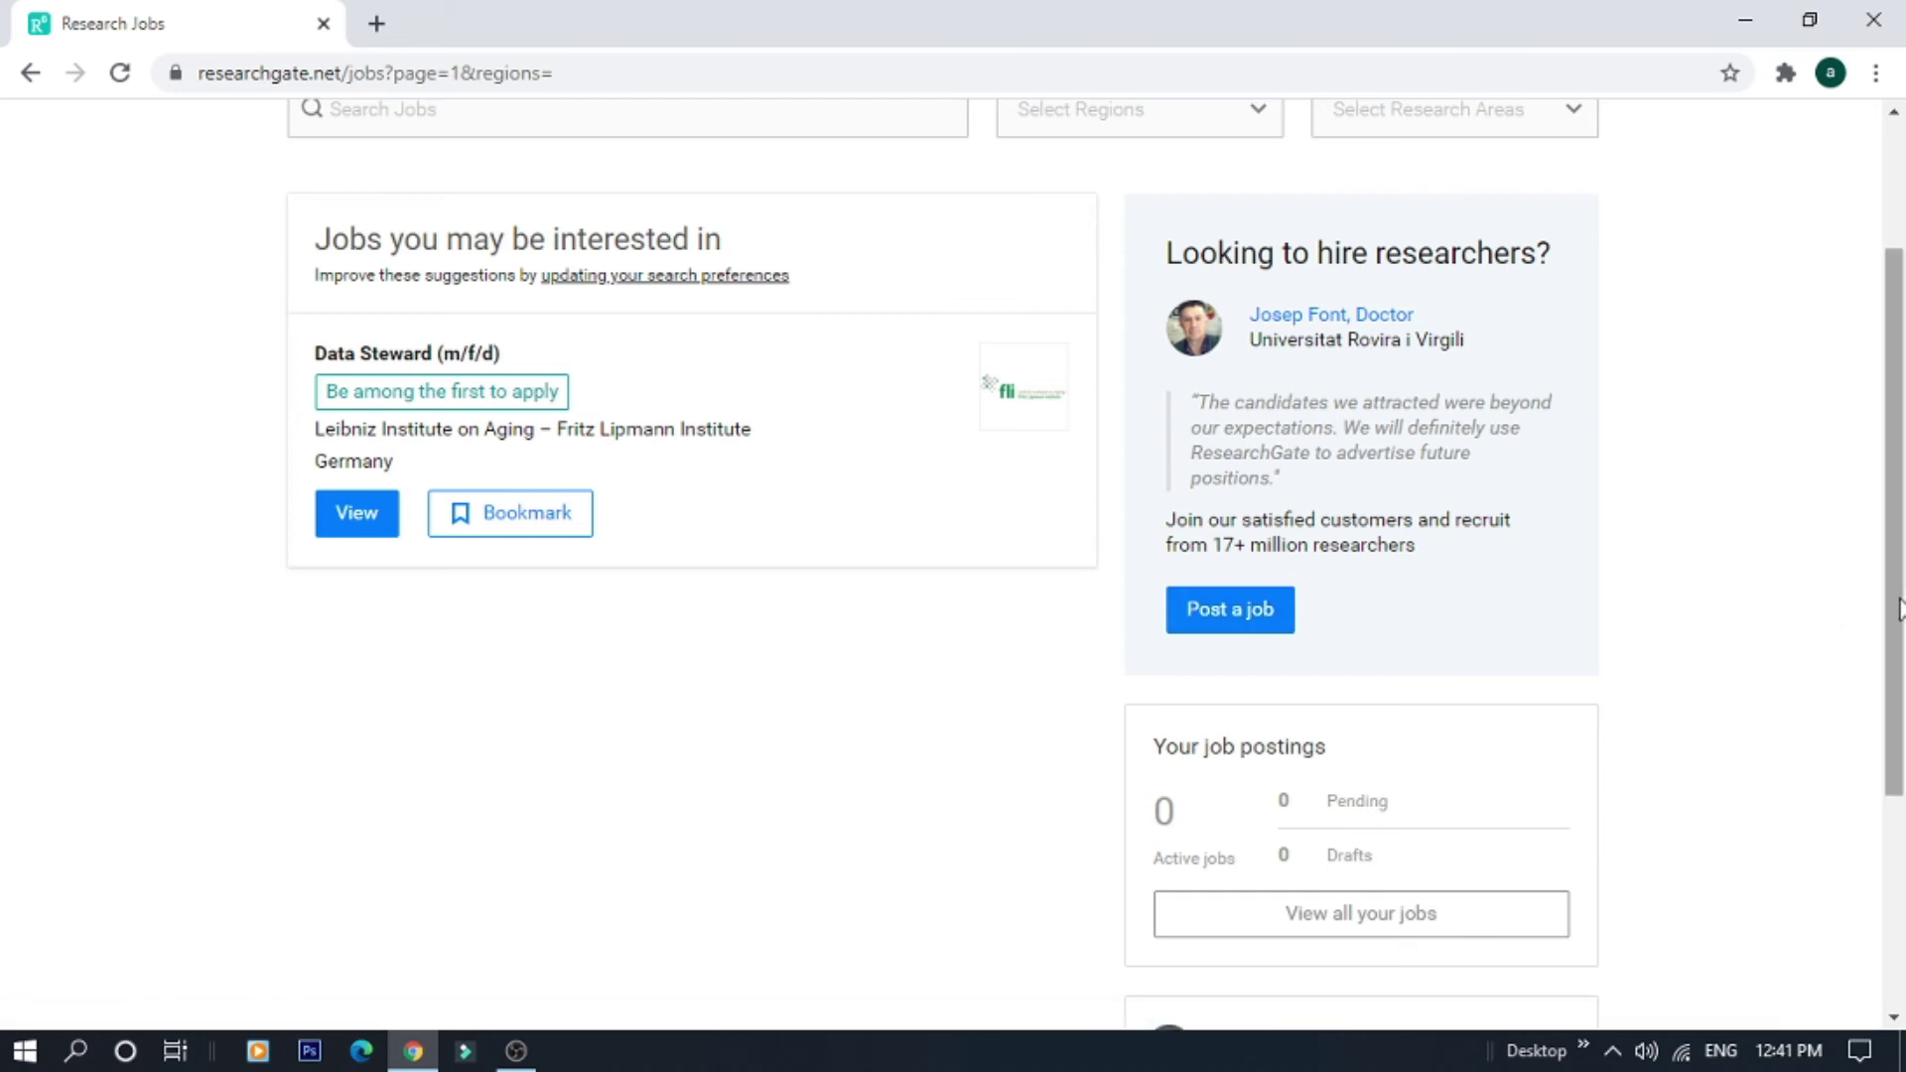
pyautogui.moveTo(1883, 445); pyautogui.dragTo(1883, 320)
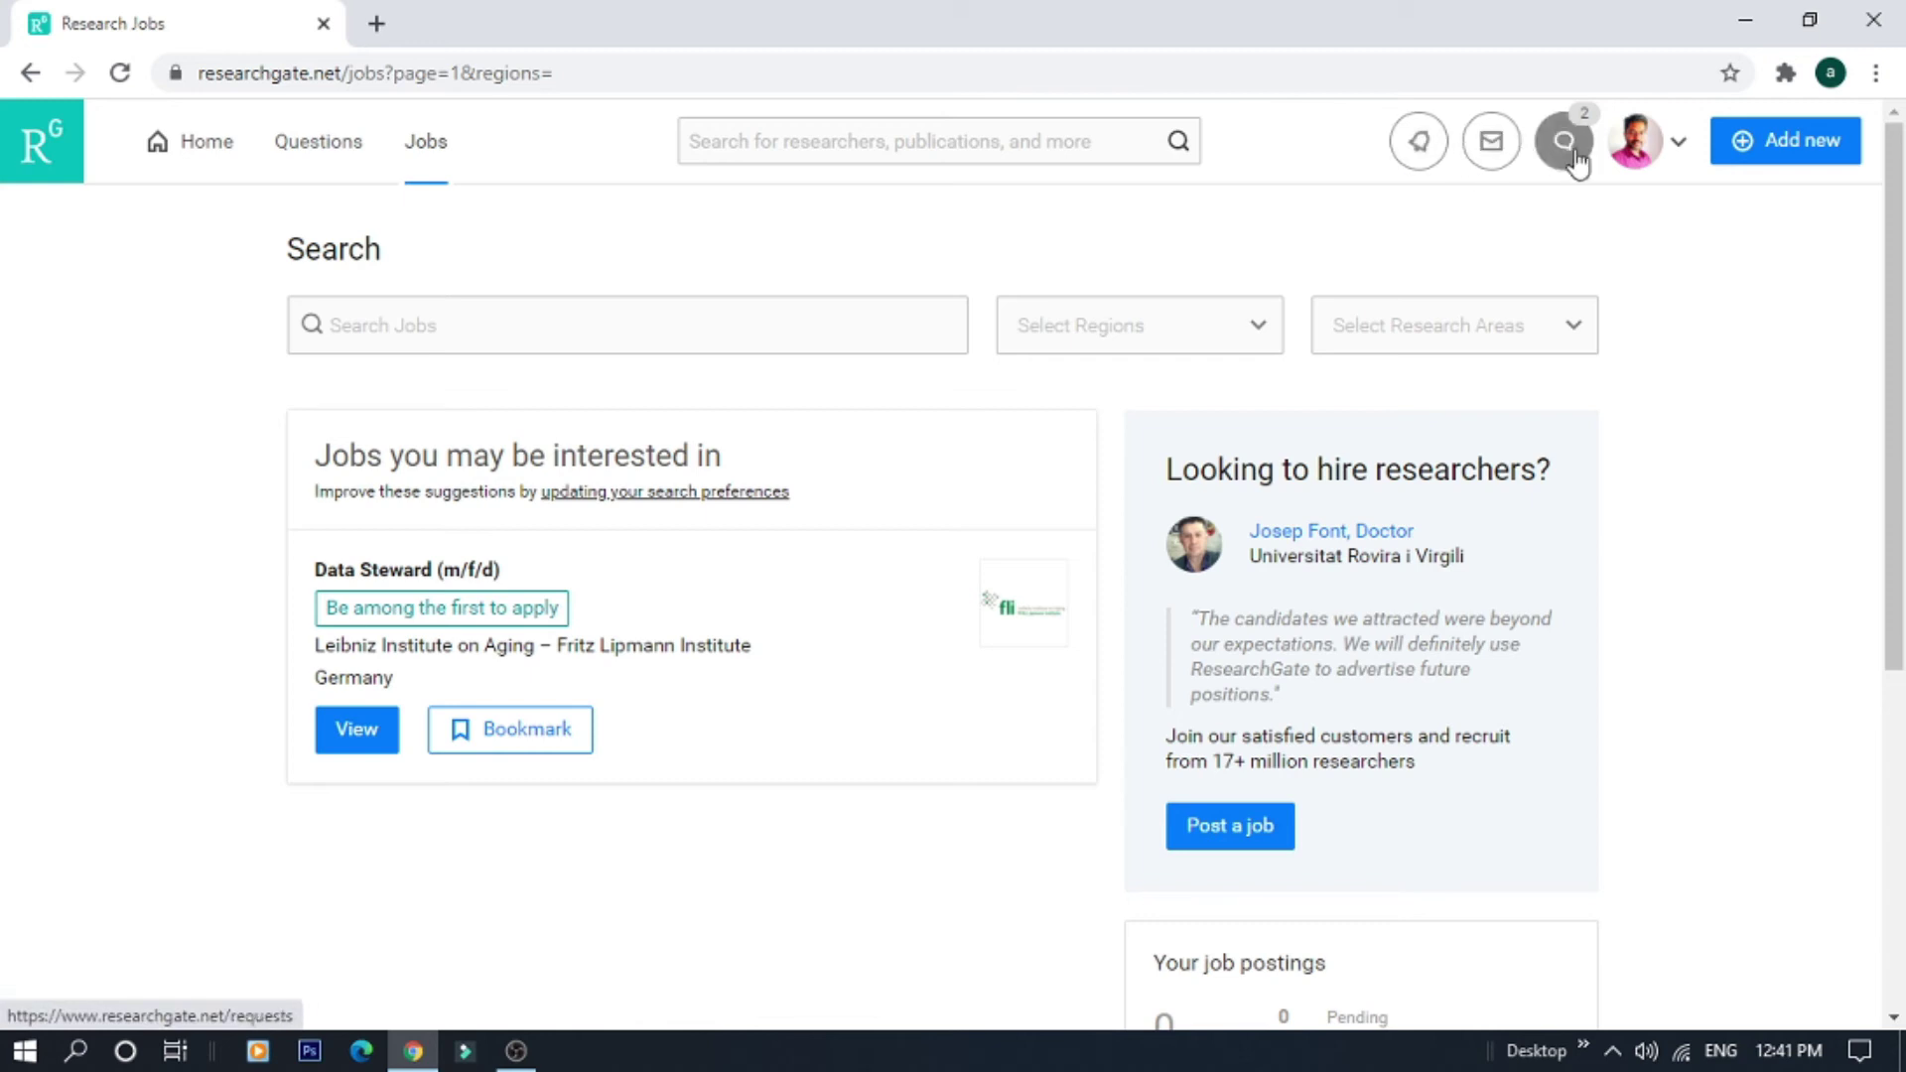
# Open Your profile from the avatar menu and scroll through the Overview and back to the top
pyautogui.click(1679, 151)
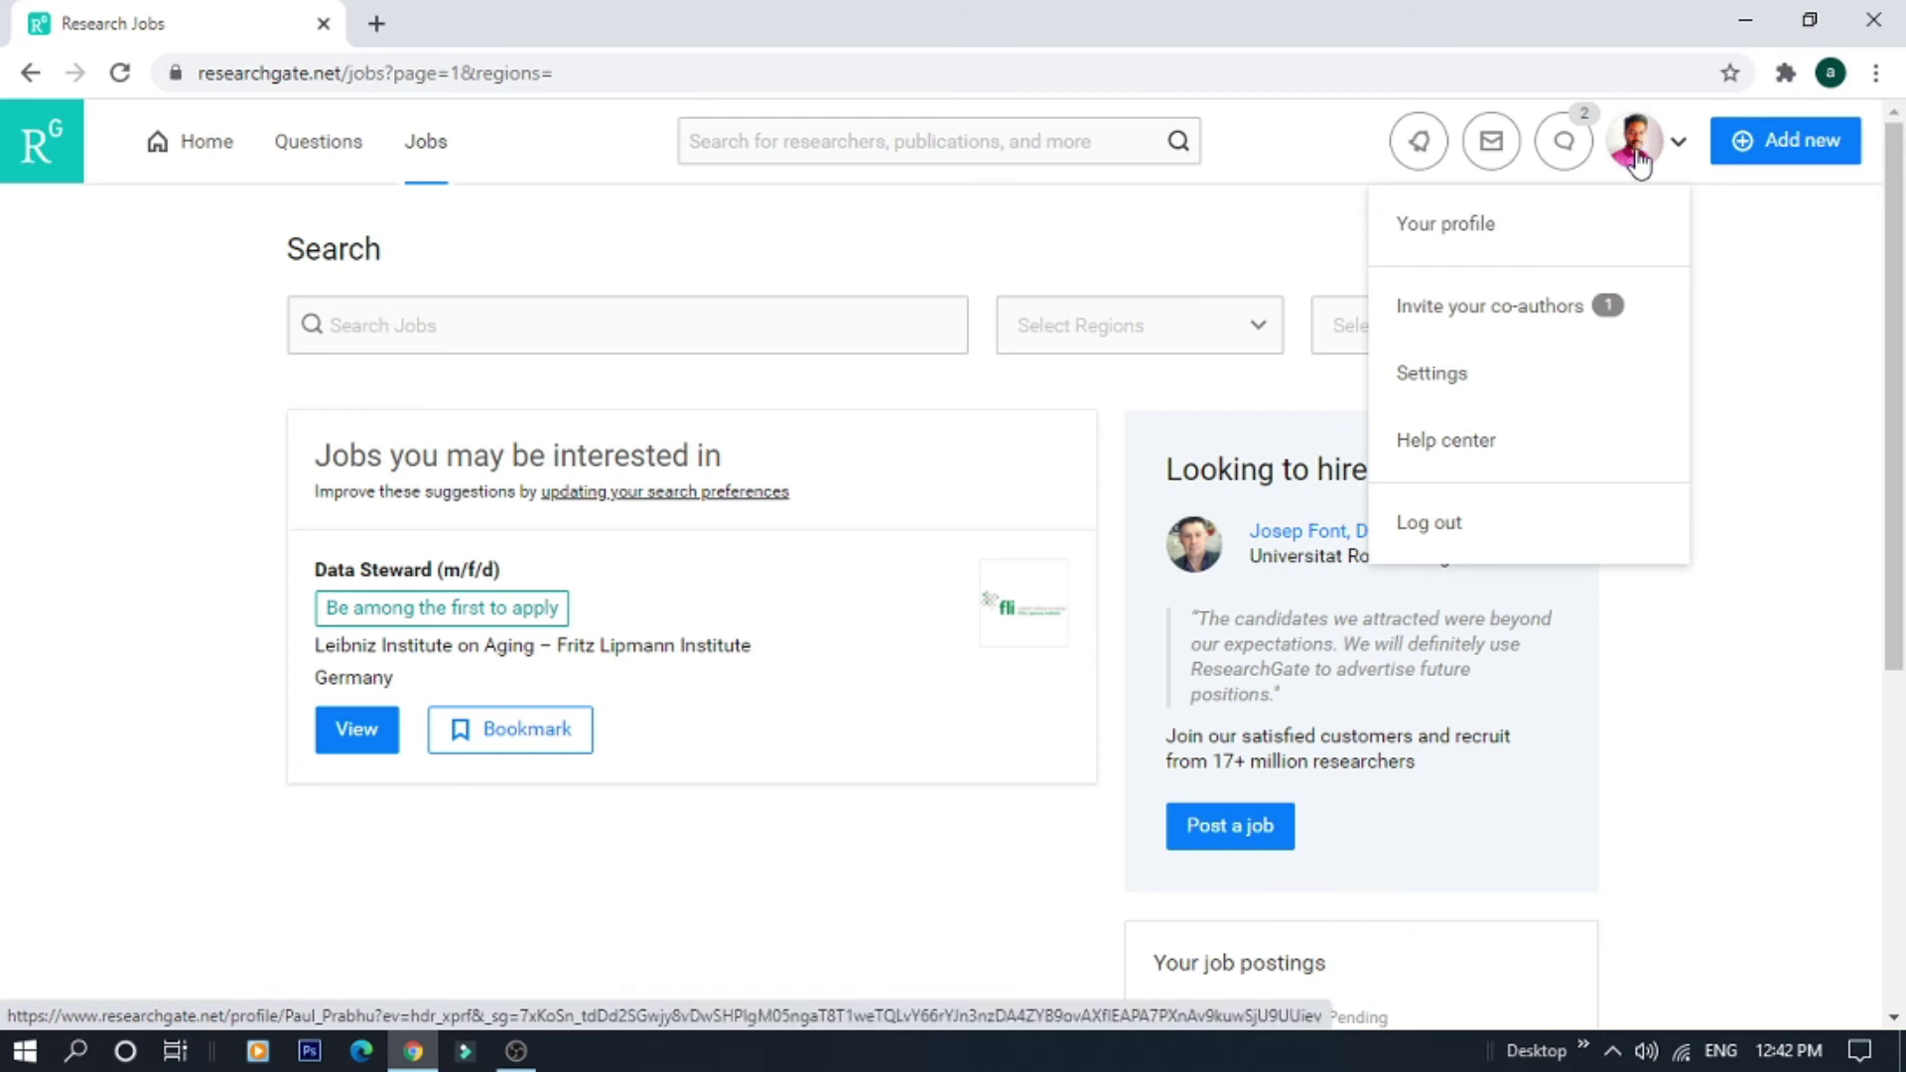
pyautogui.click(1445, 236)
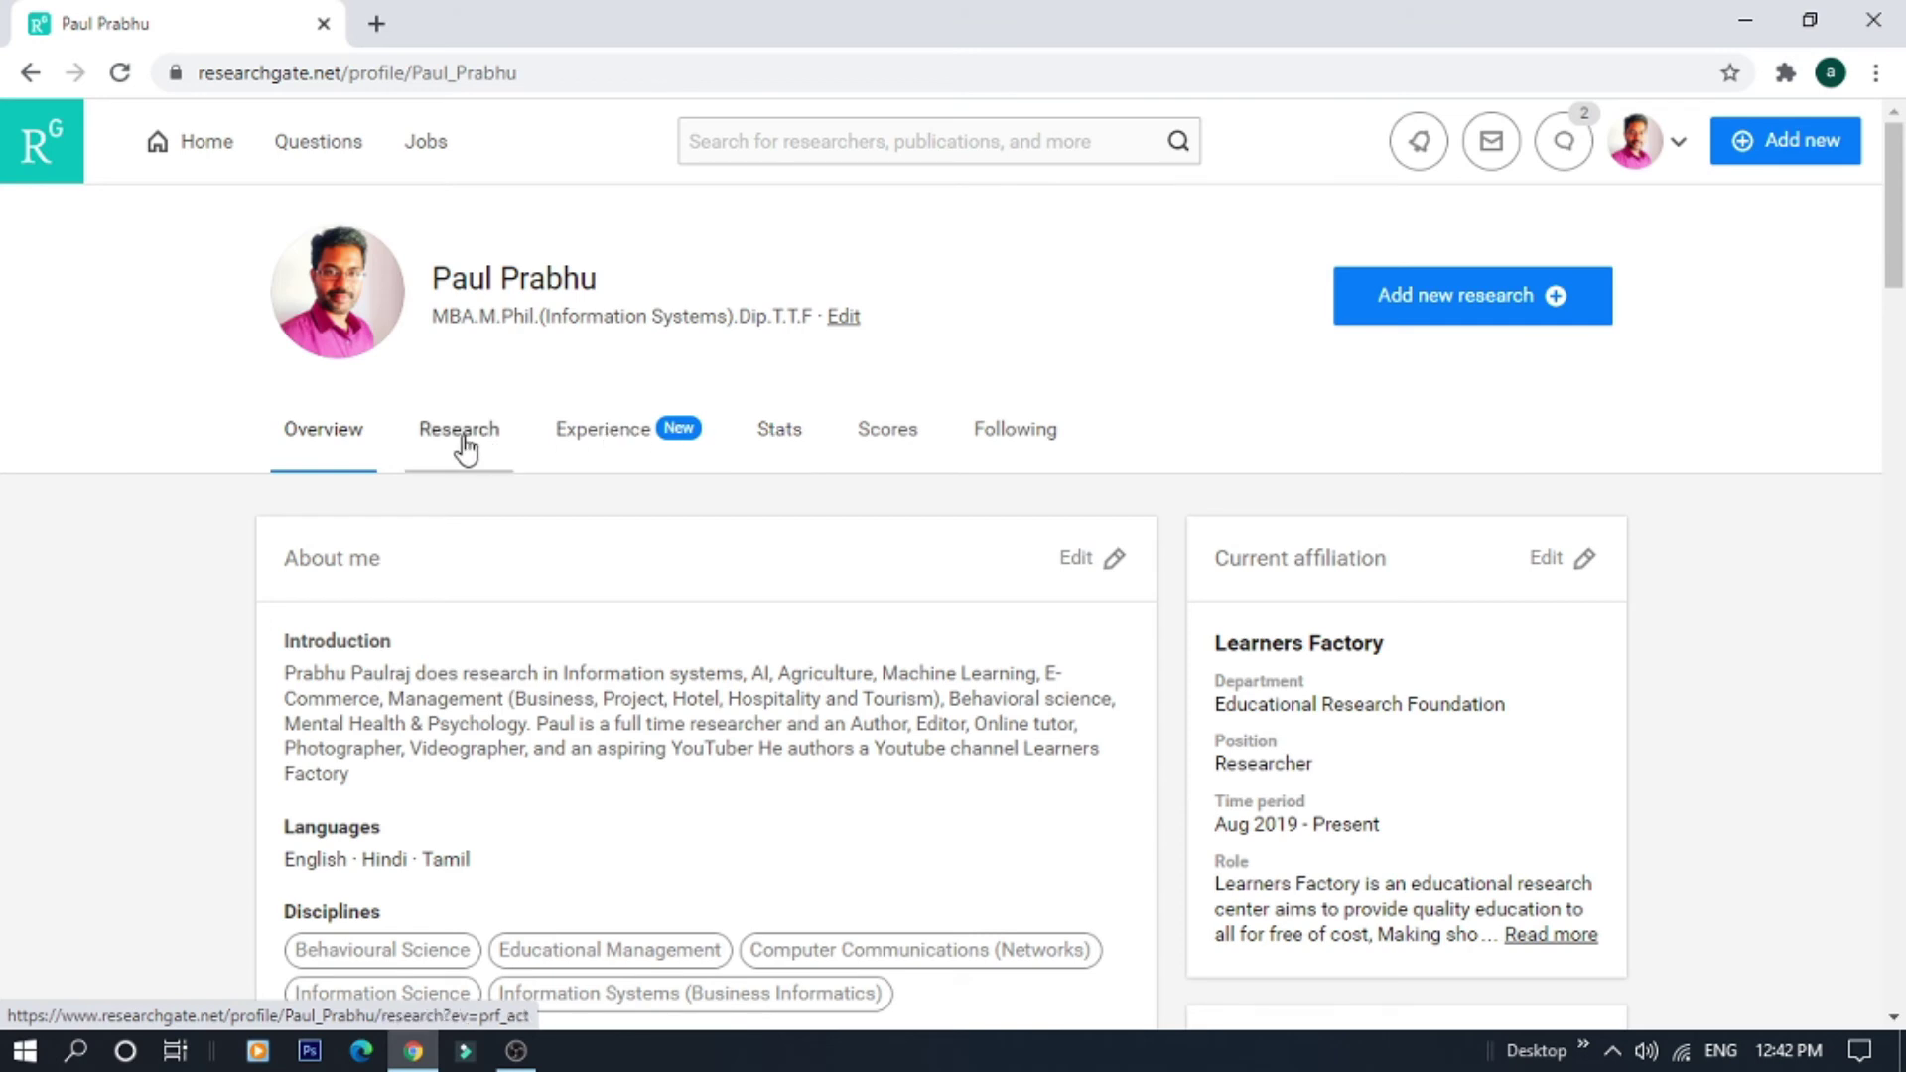
pyautogui.moveTo(1899, 268); pyautogui.dragTo(1900, 402)
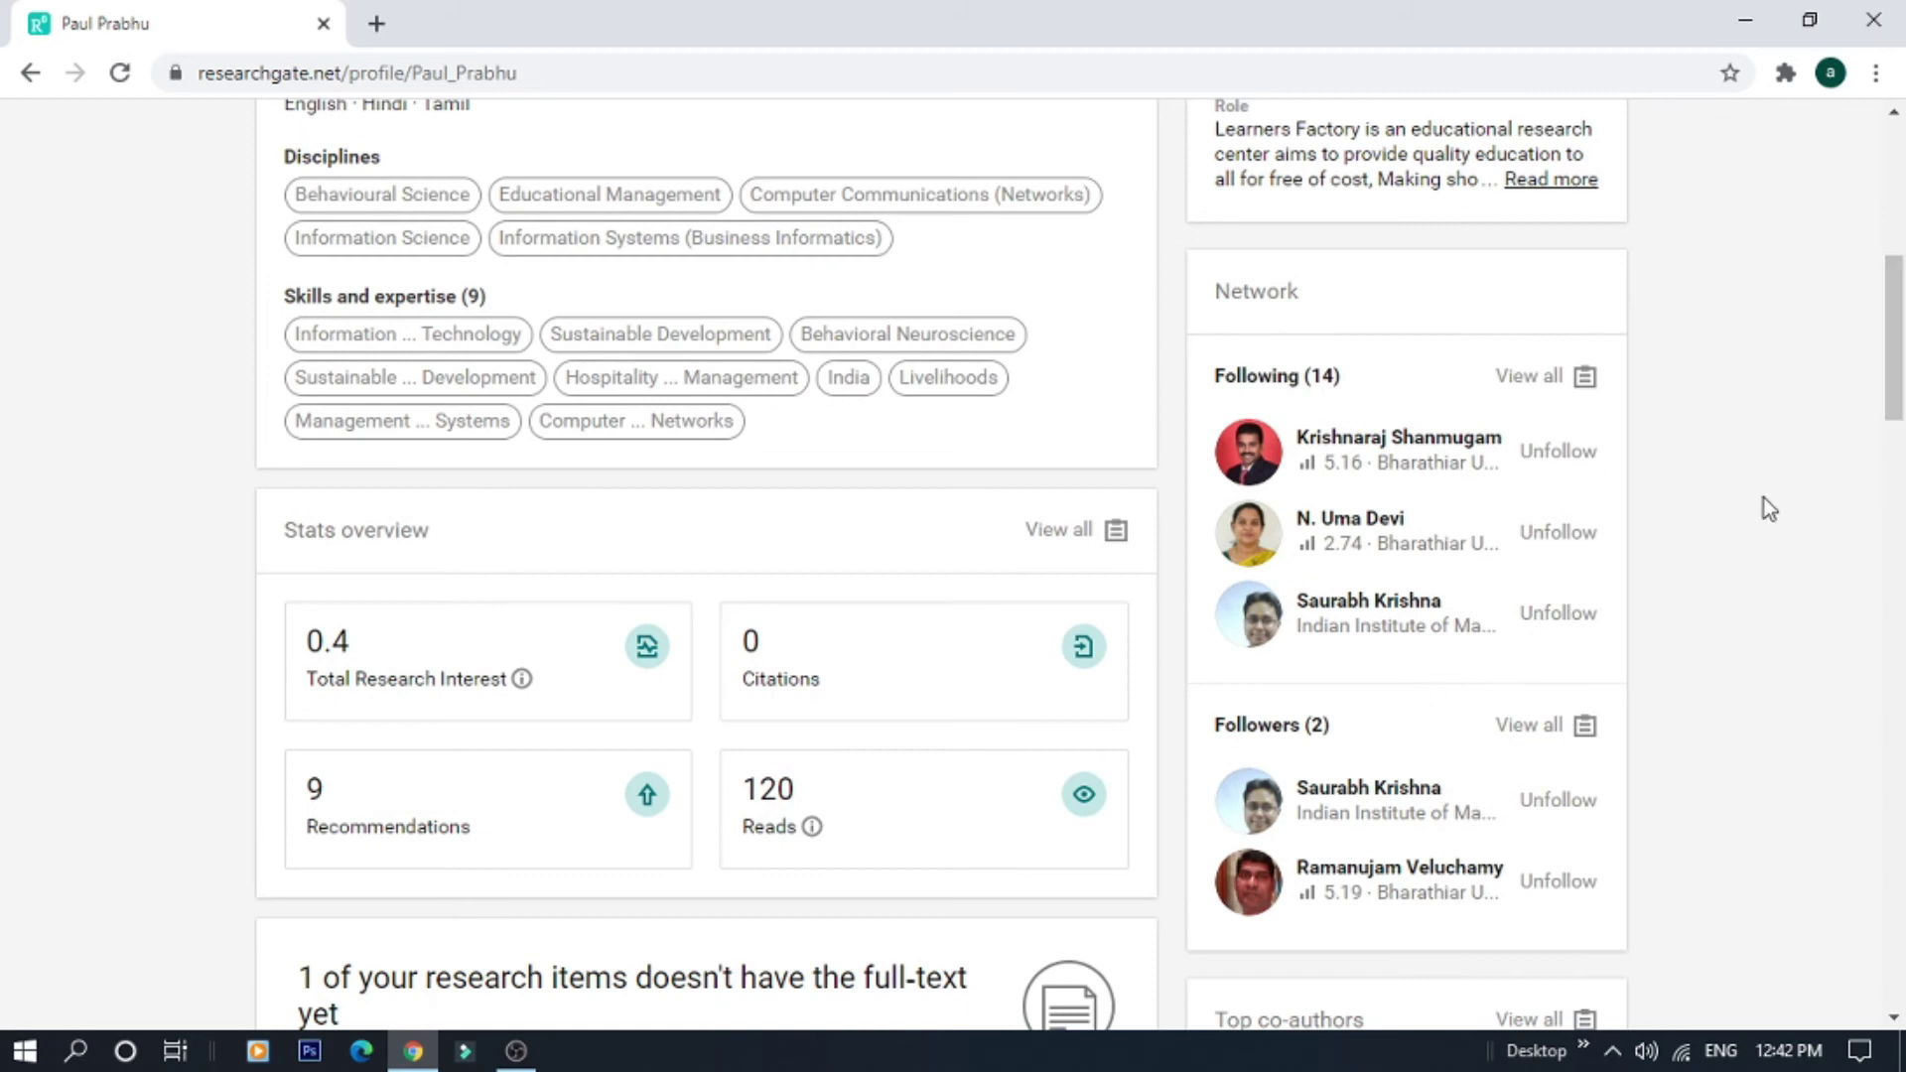
pyautogui.moveTo(1895, 391); pyautogui.dragTo(1894, 405)
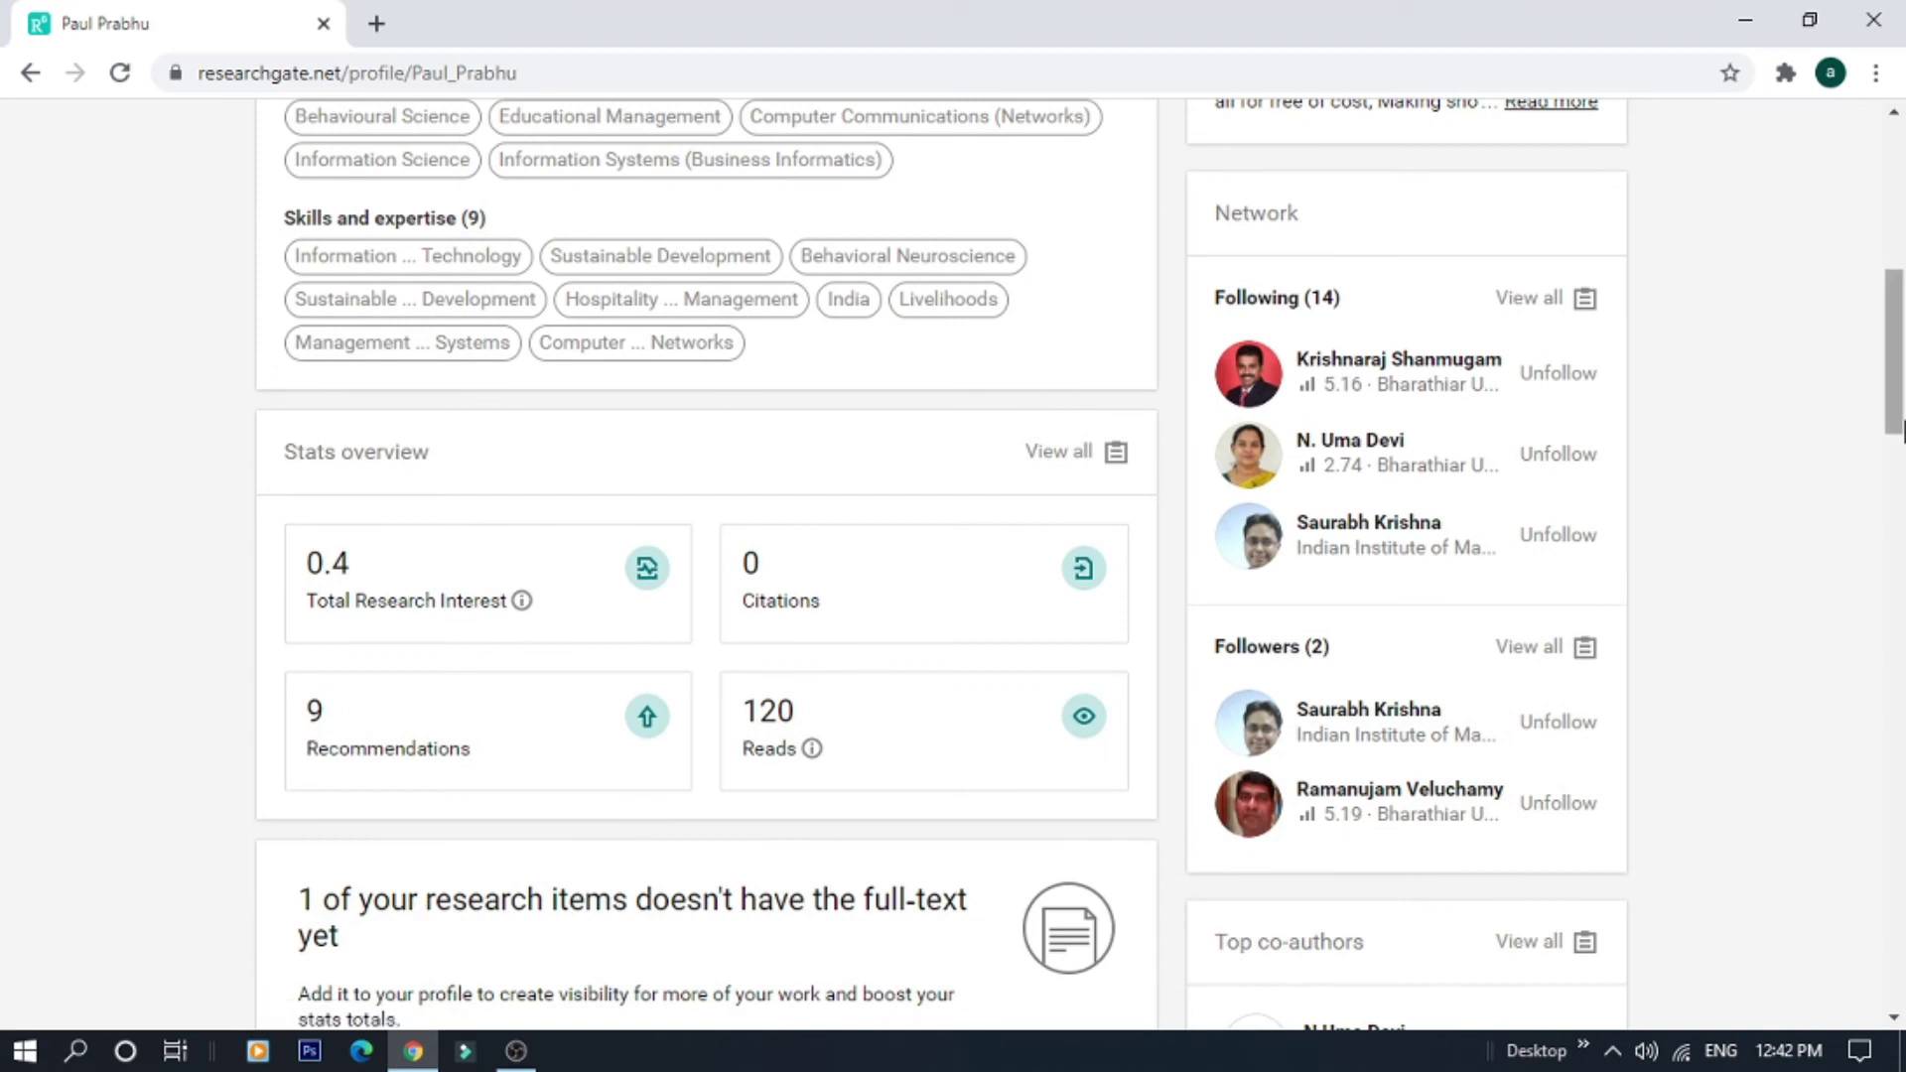
pyautogui.scroll(-1, 1902, 428)
pyautogui.moveTo(1899, 427); pyautogui.dragTo(1897, 213)
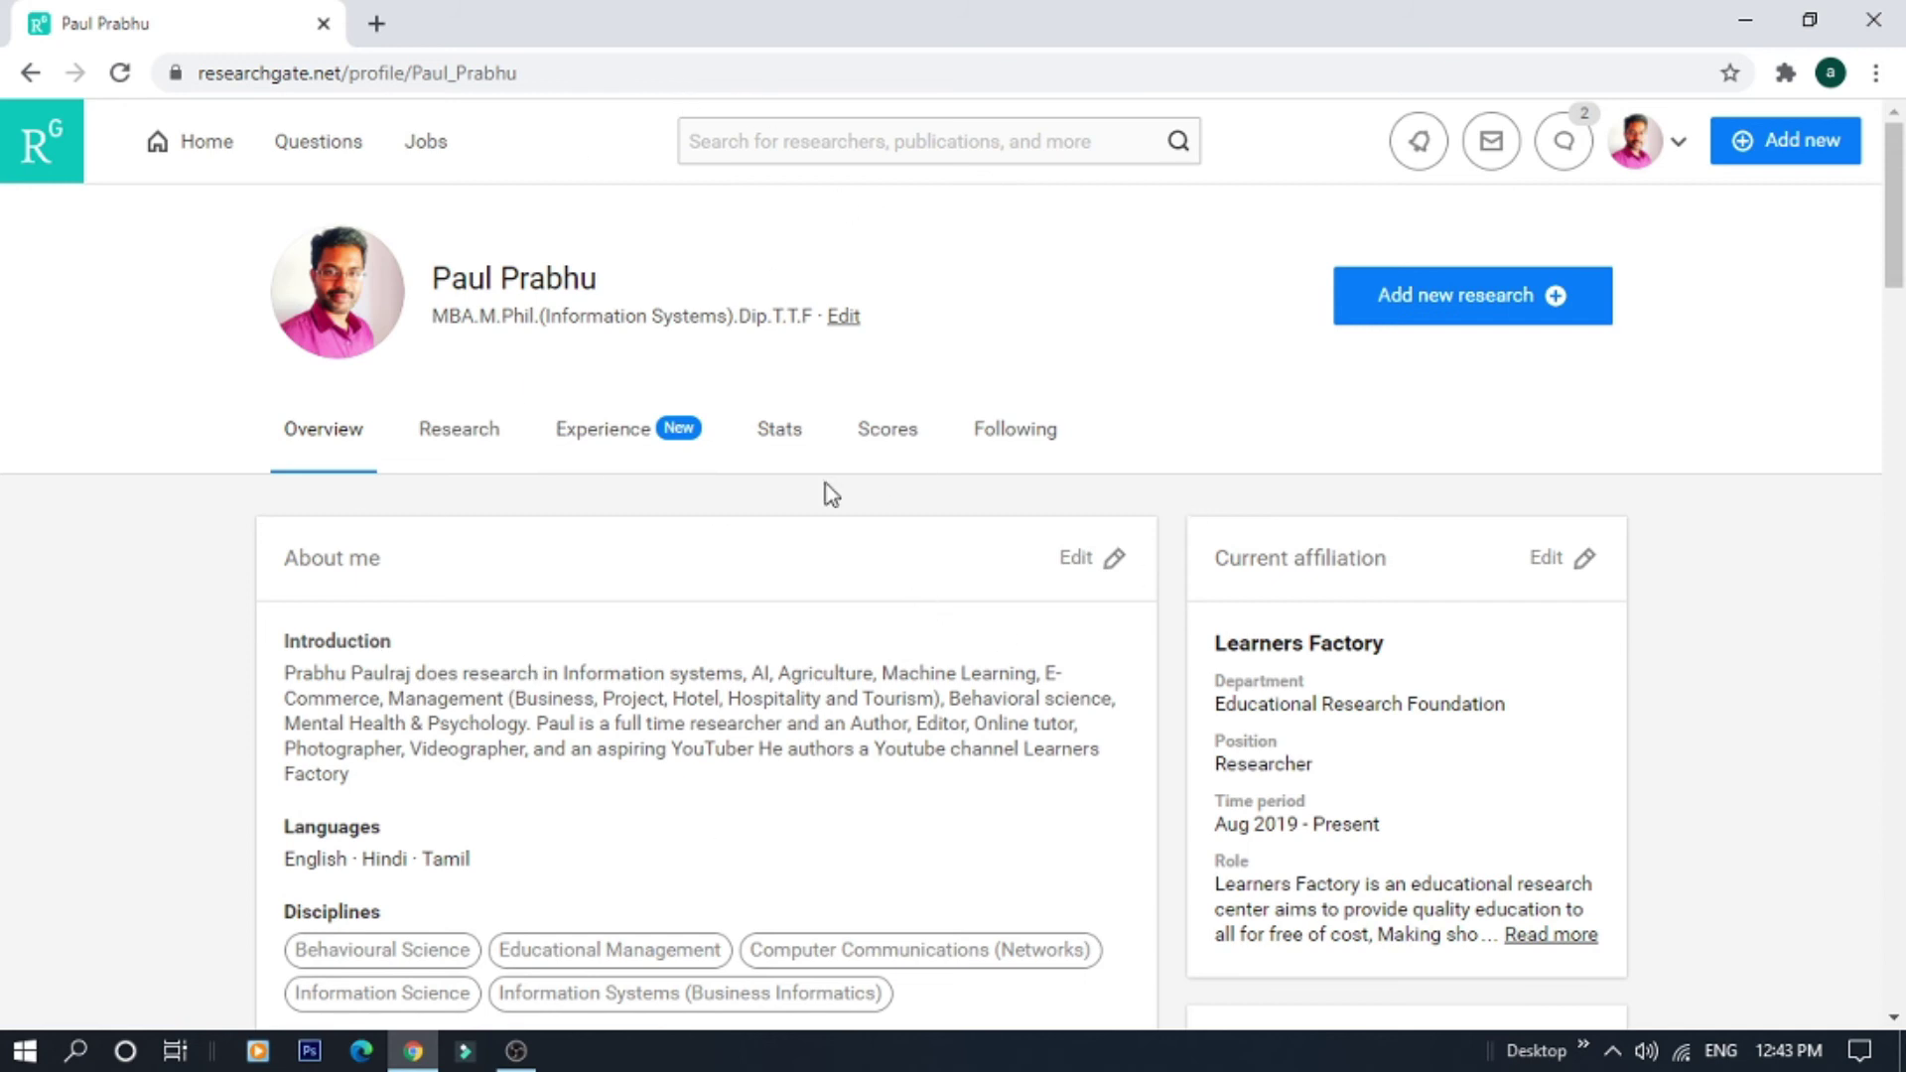
pyautogui.click(452, 437)
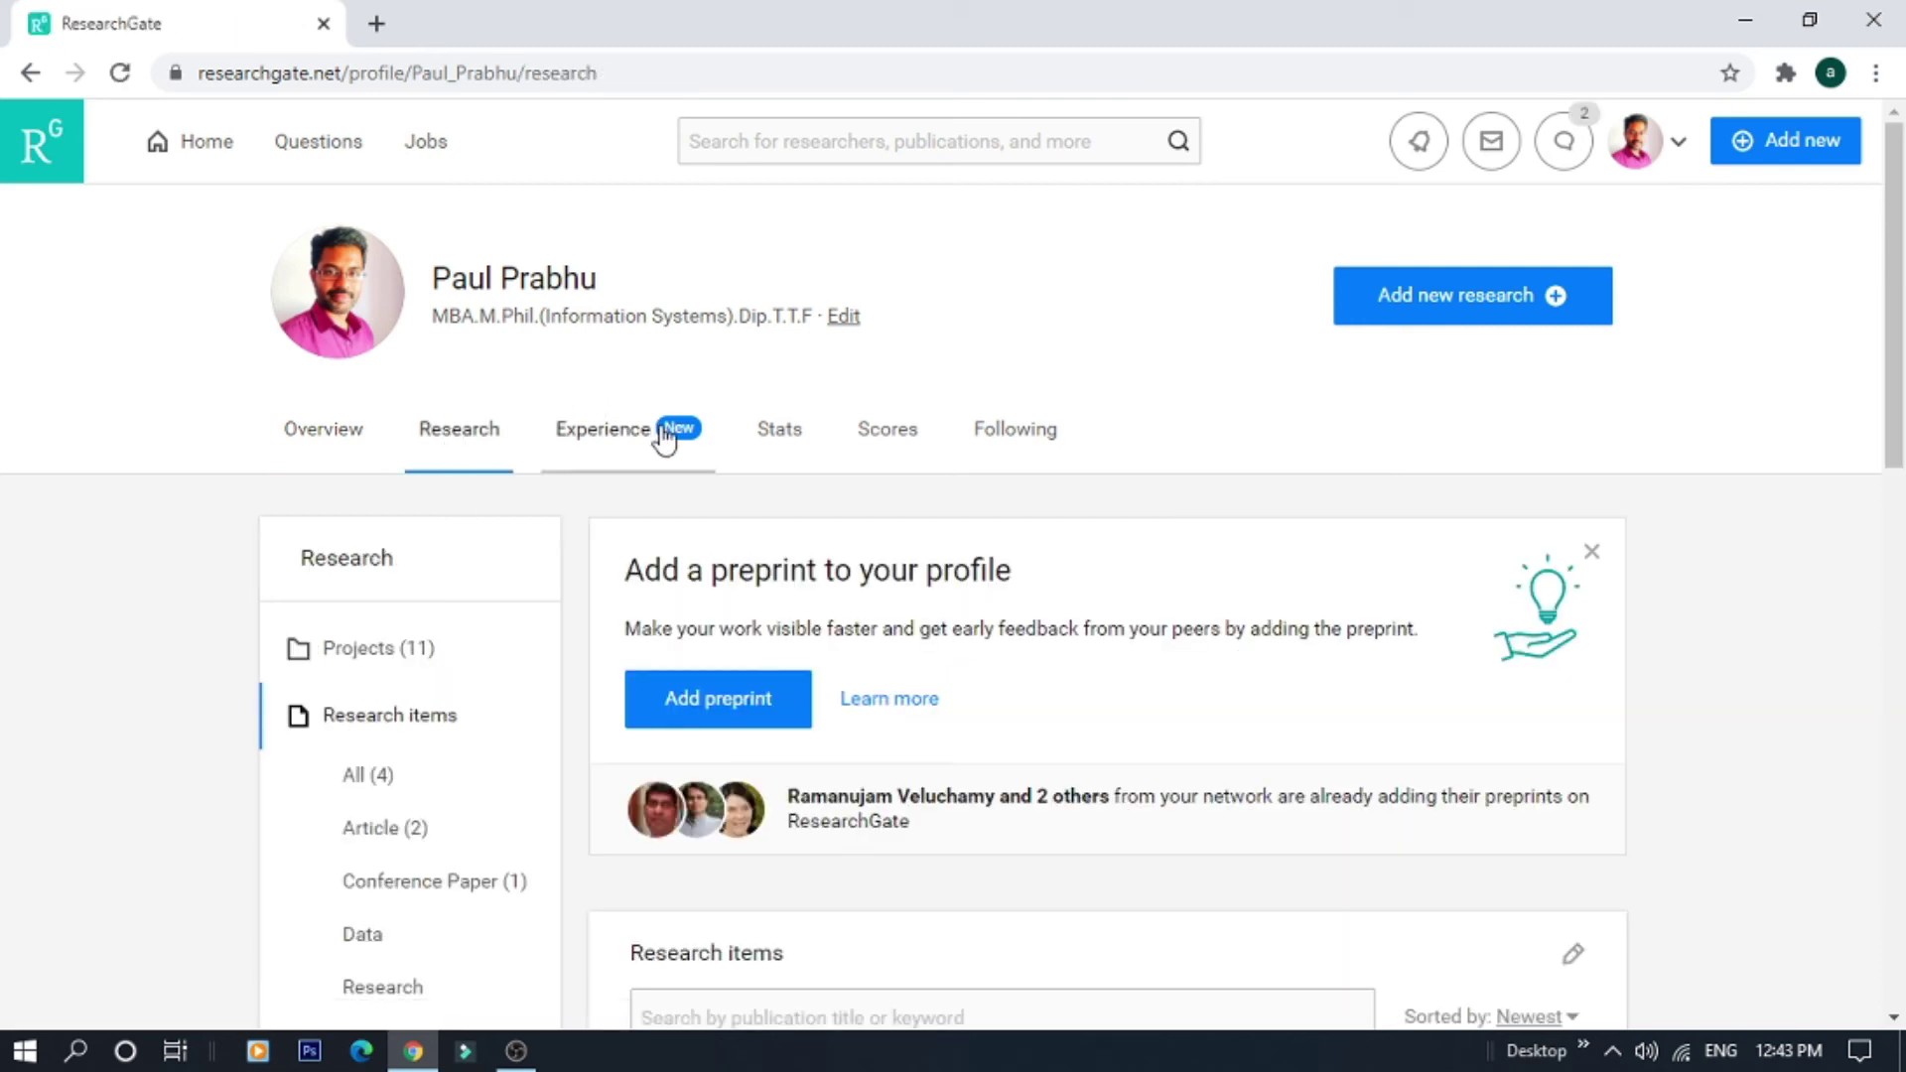
pyautogui.click(603, 436)
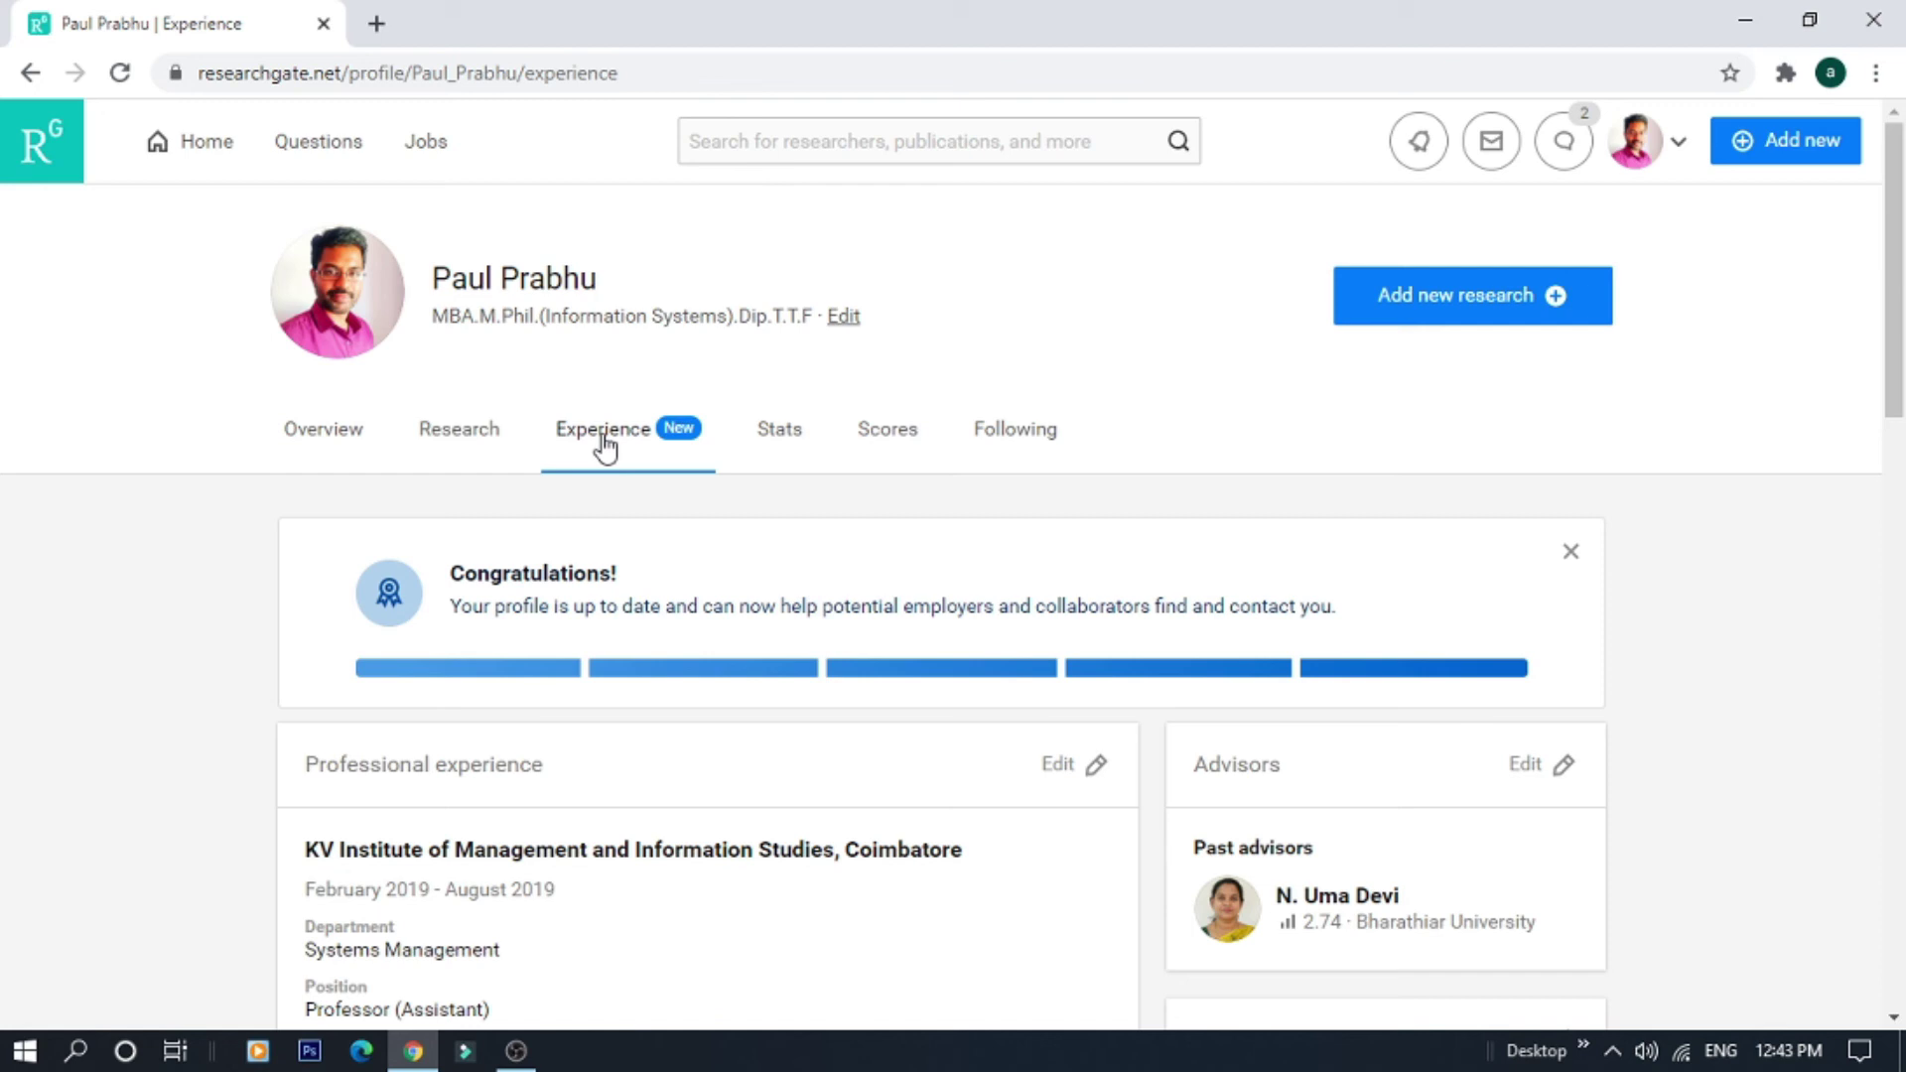
pyautogui.click(788, 445)
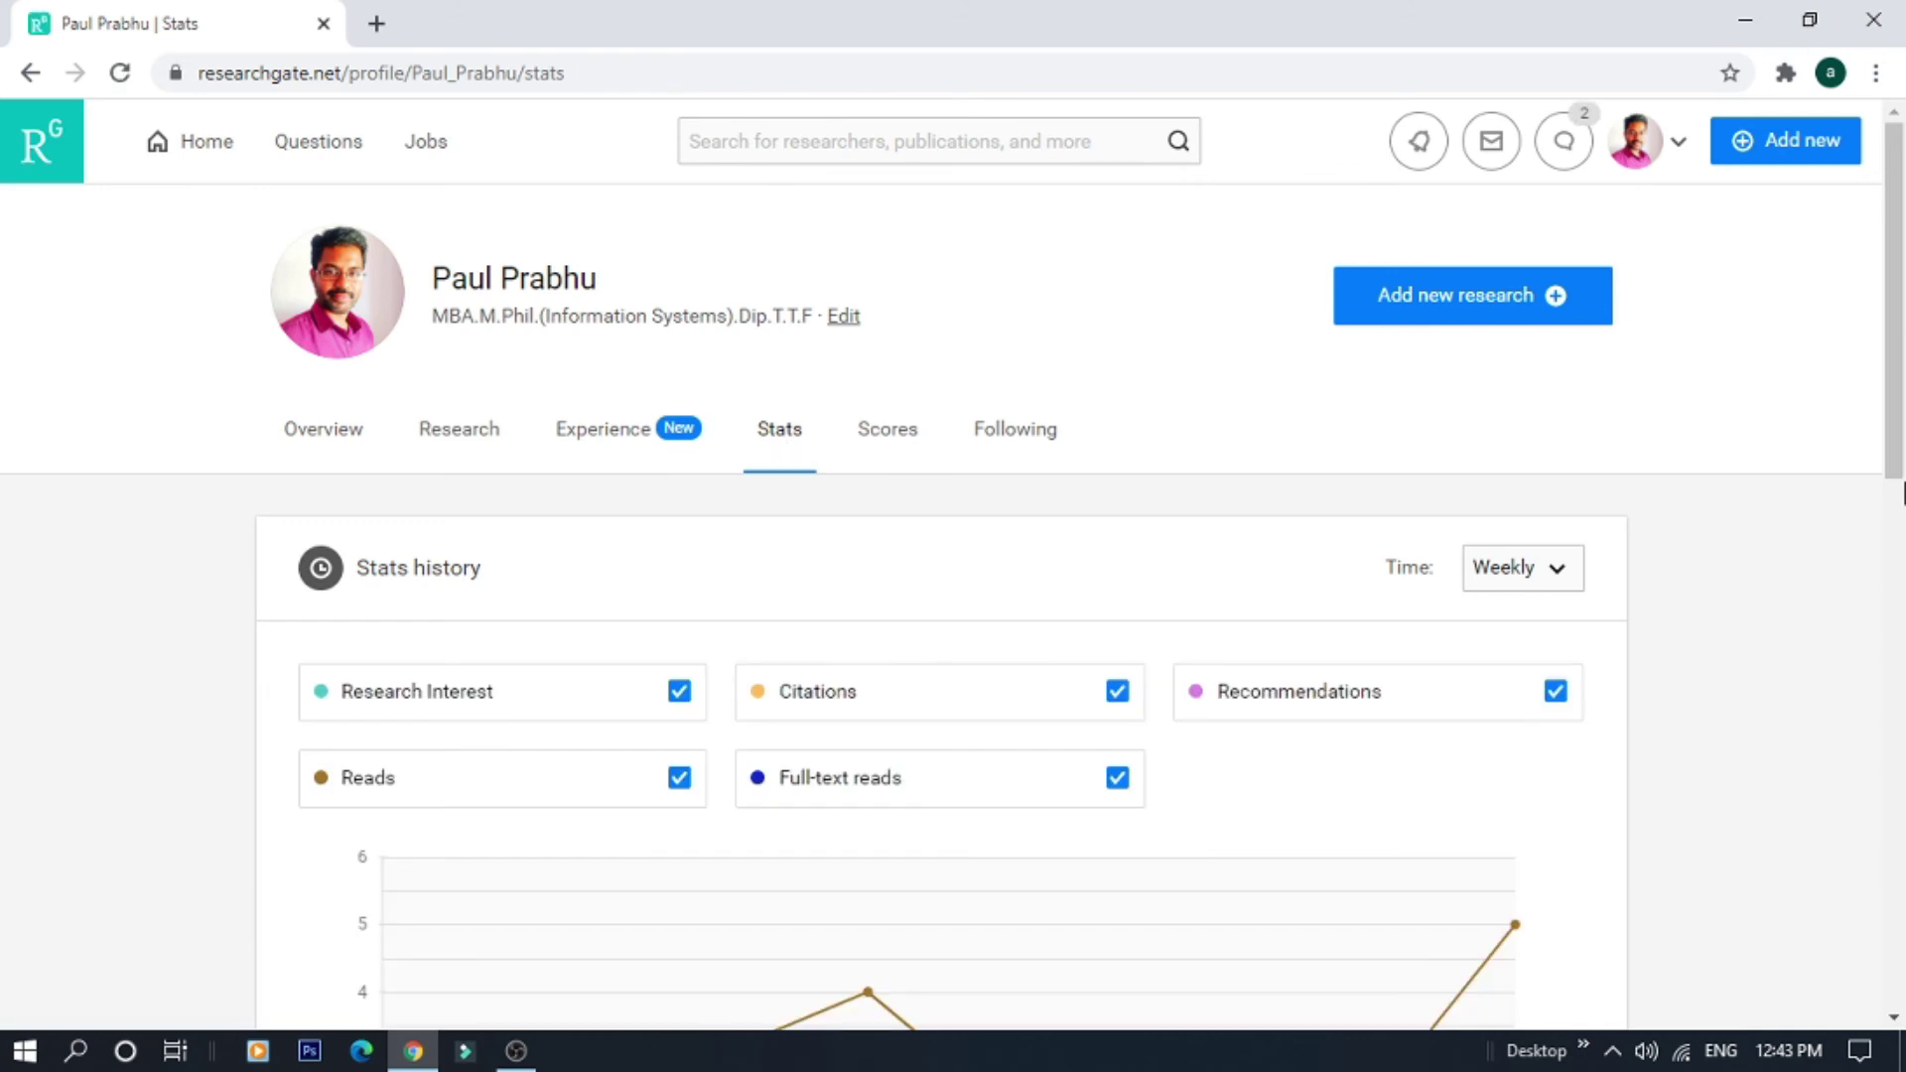
pyautogui.moveTo(1895, 412)
pyautogui.mouseDown()
pyautogui.moveTo(1903, 632)
pyautogui.moveTo(1876, 413)
pyautogui.mouseUp()
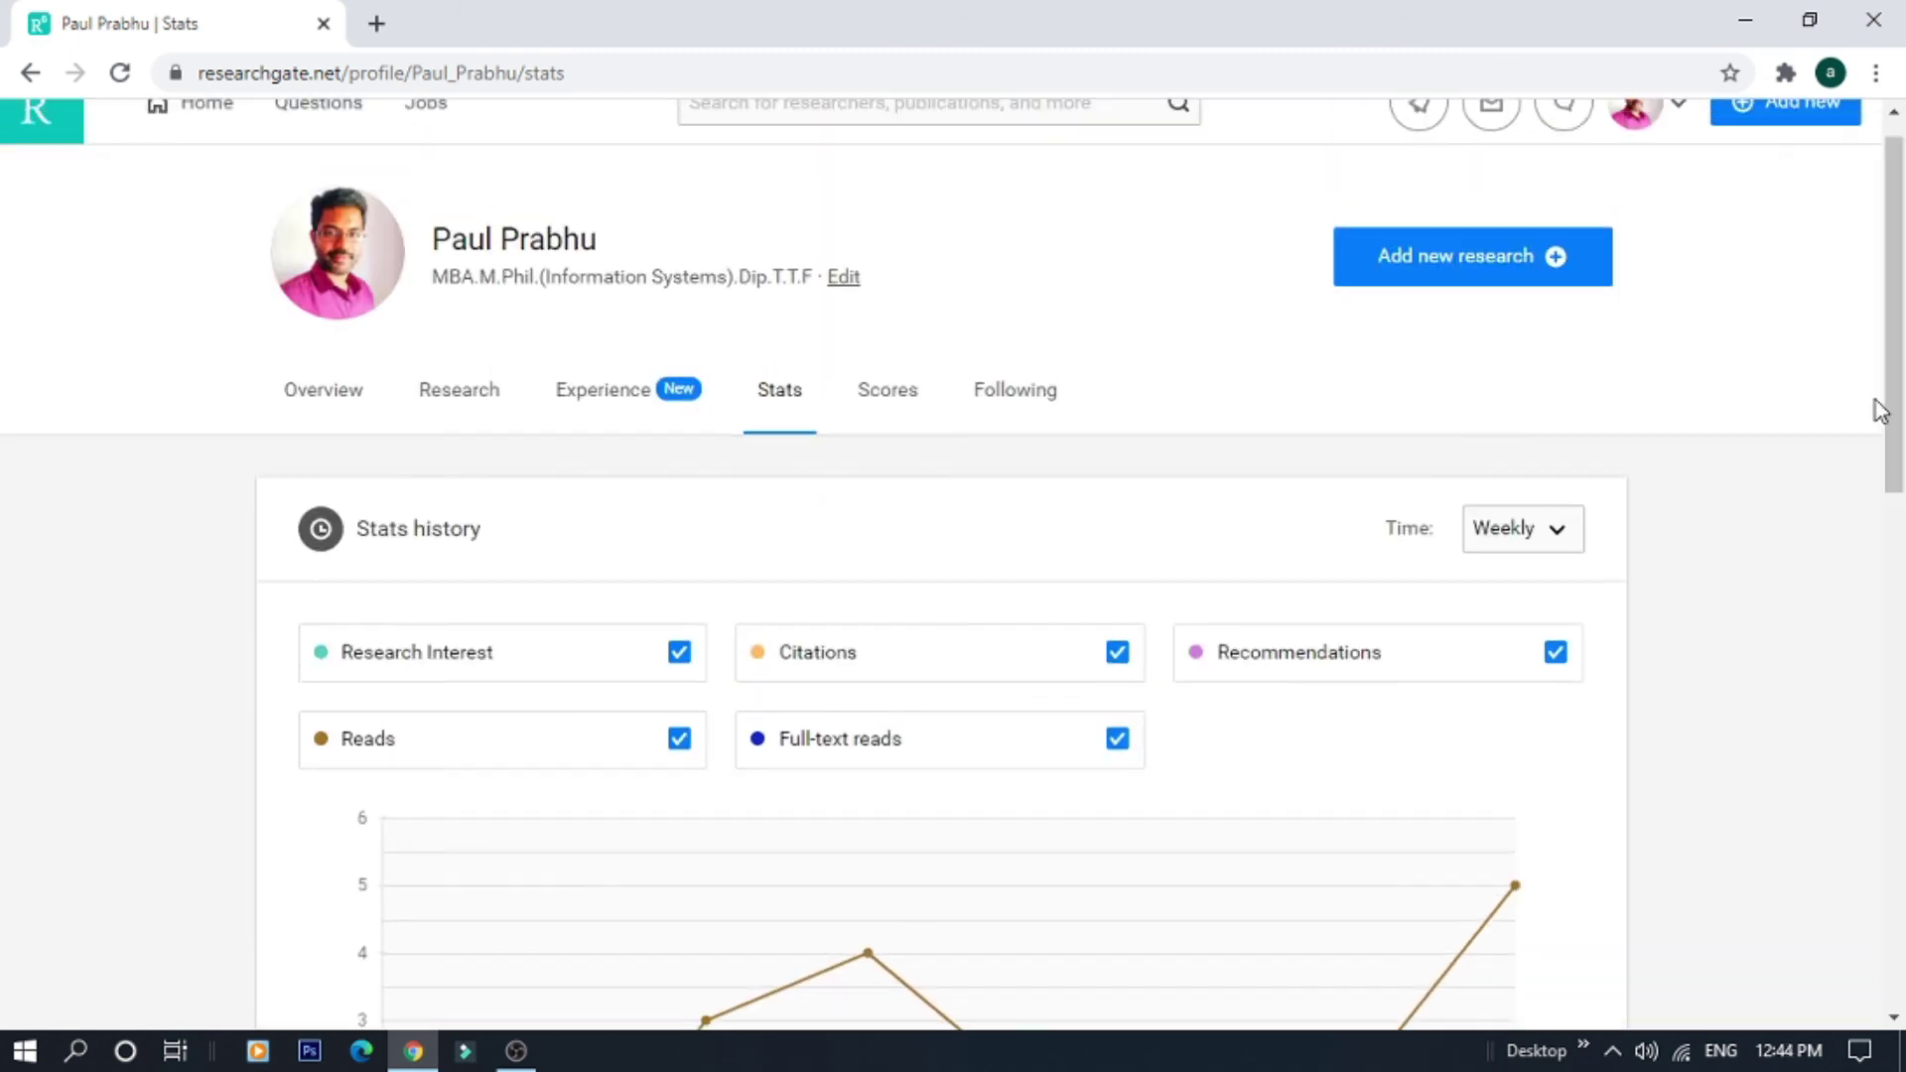
pyautogui.click(886, 417)
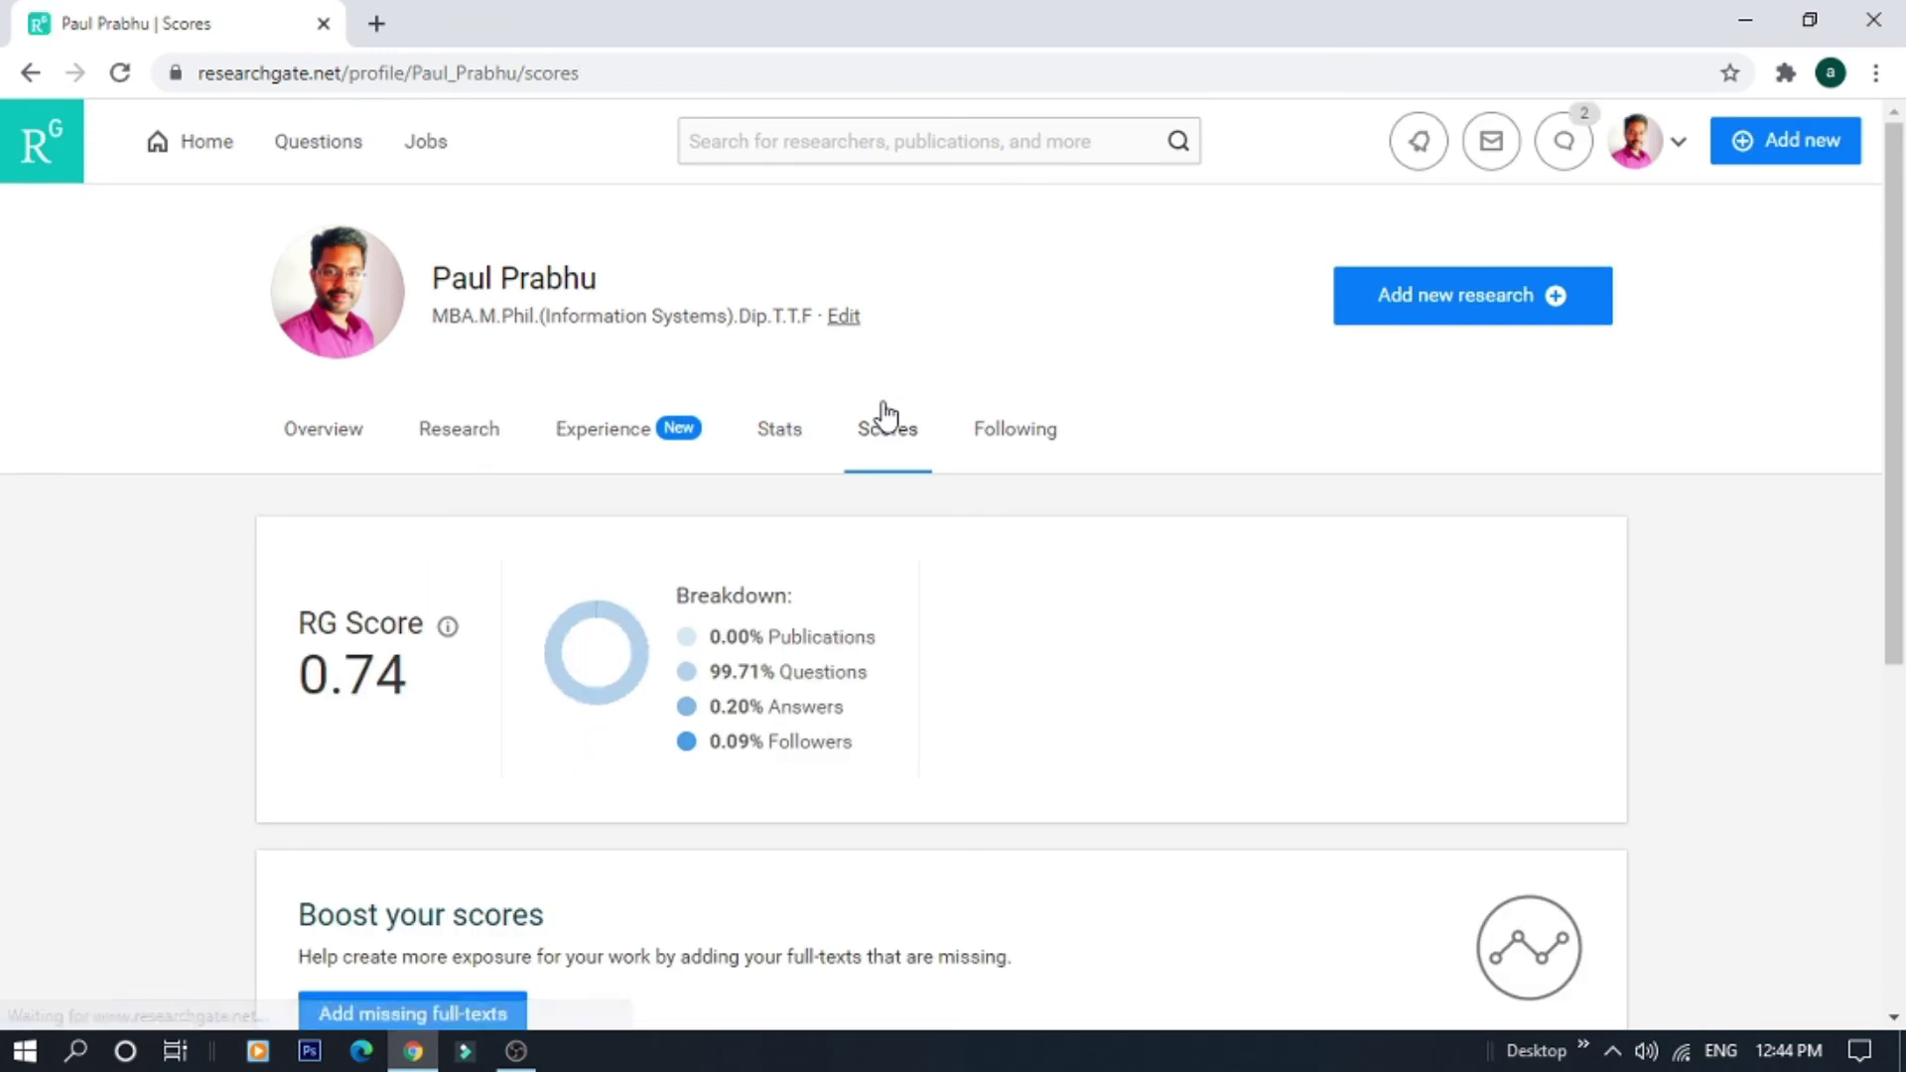
pyautogui.moveTo(1892, 392); pyautogui.dragTo(1889, 480)
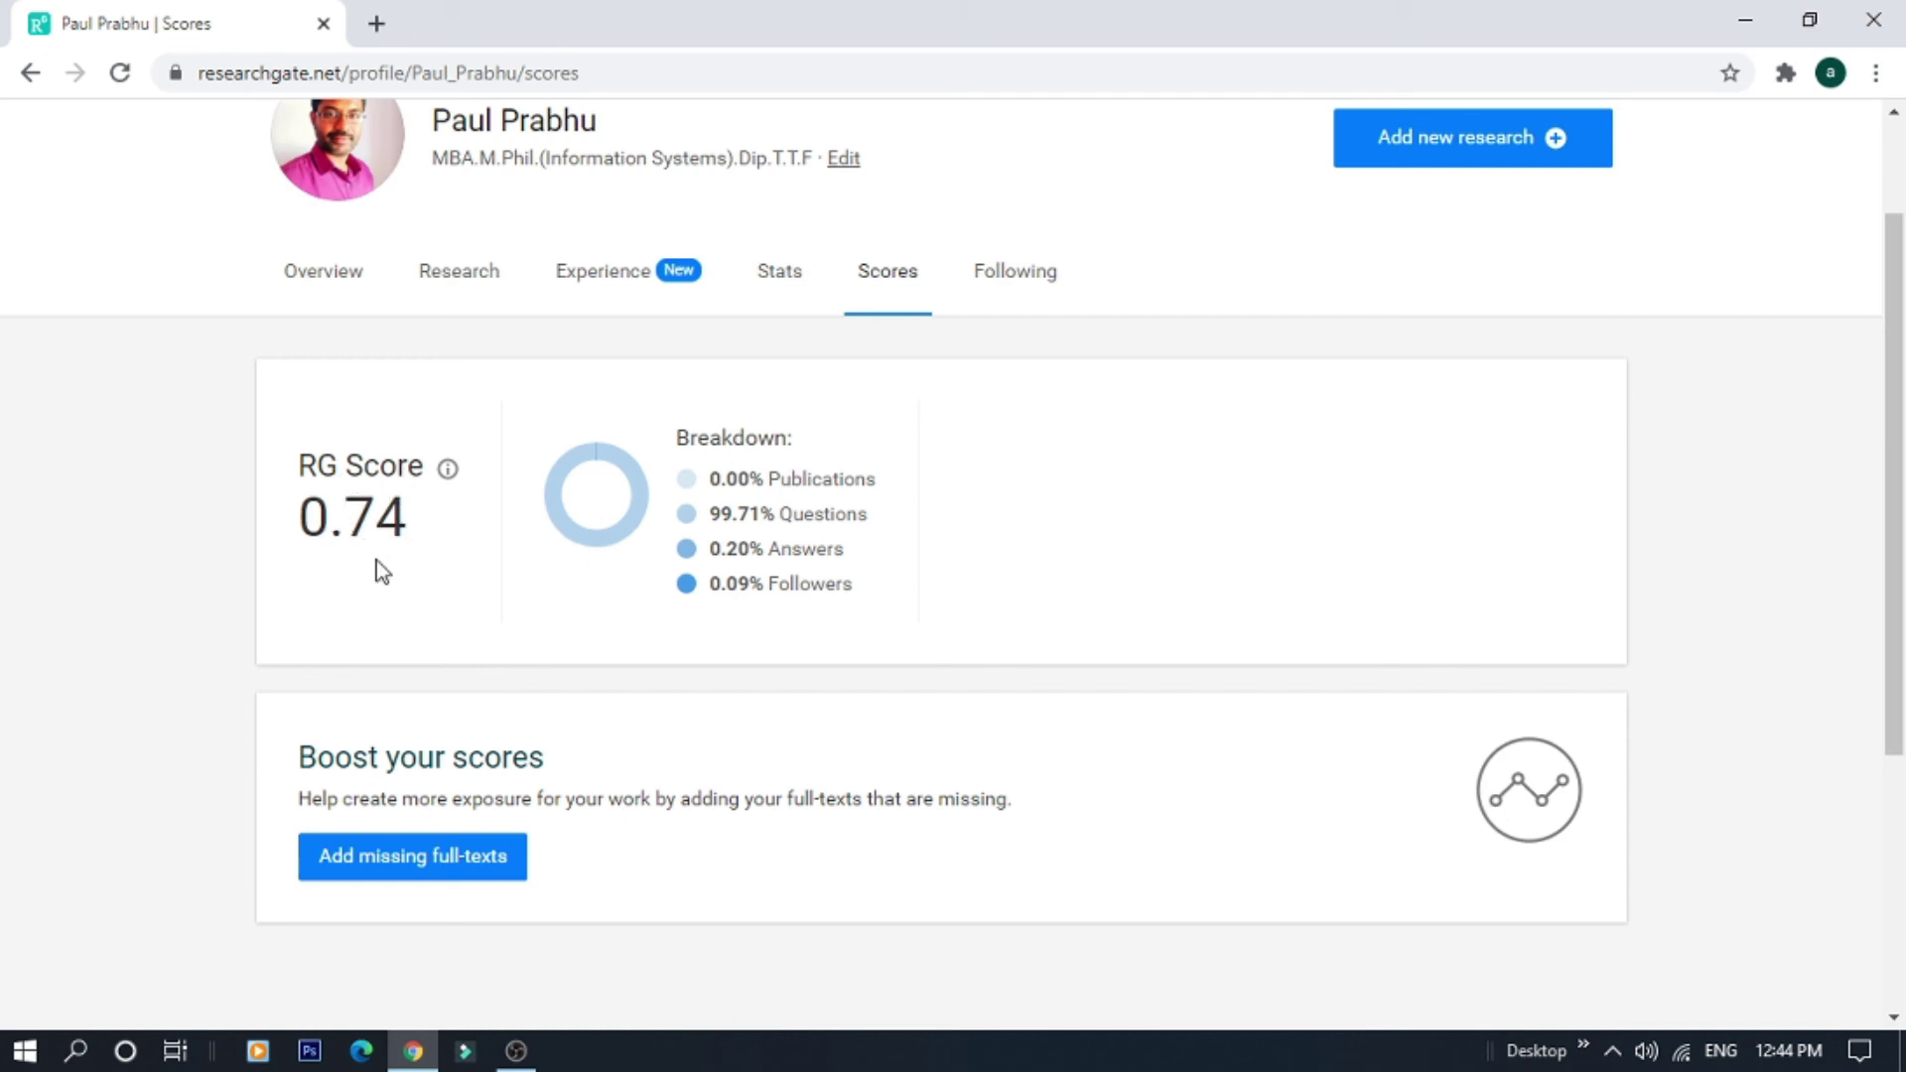
pyautogui.scroll(2, 382, 571)
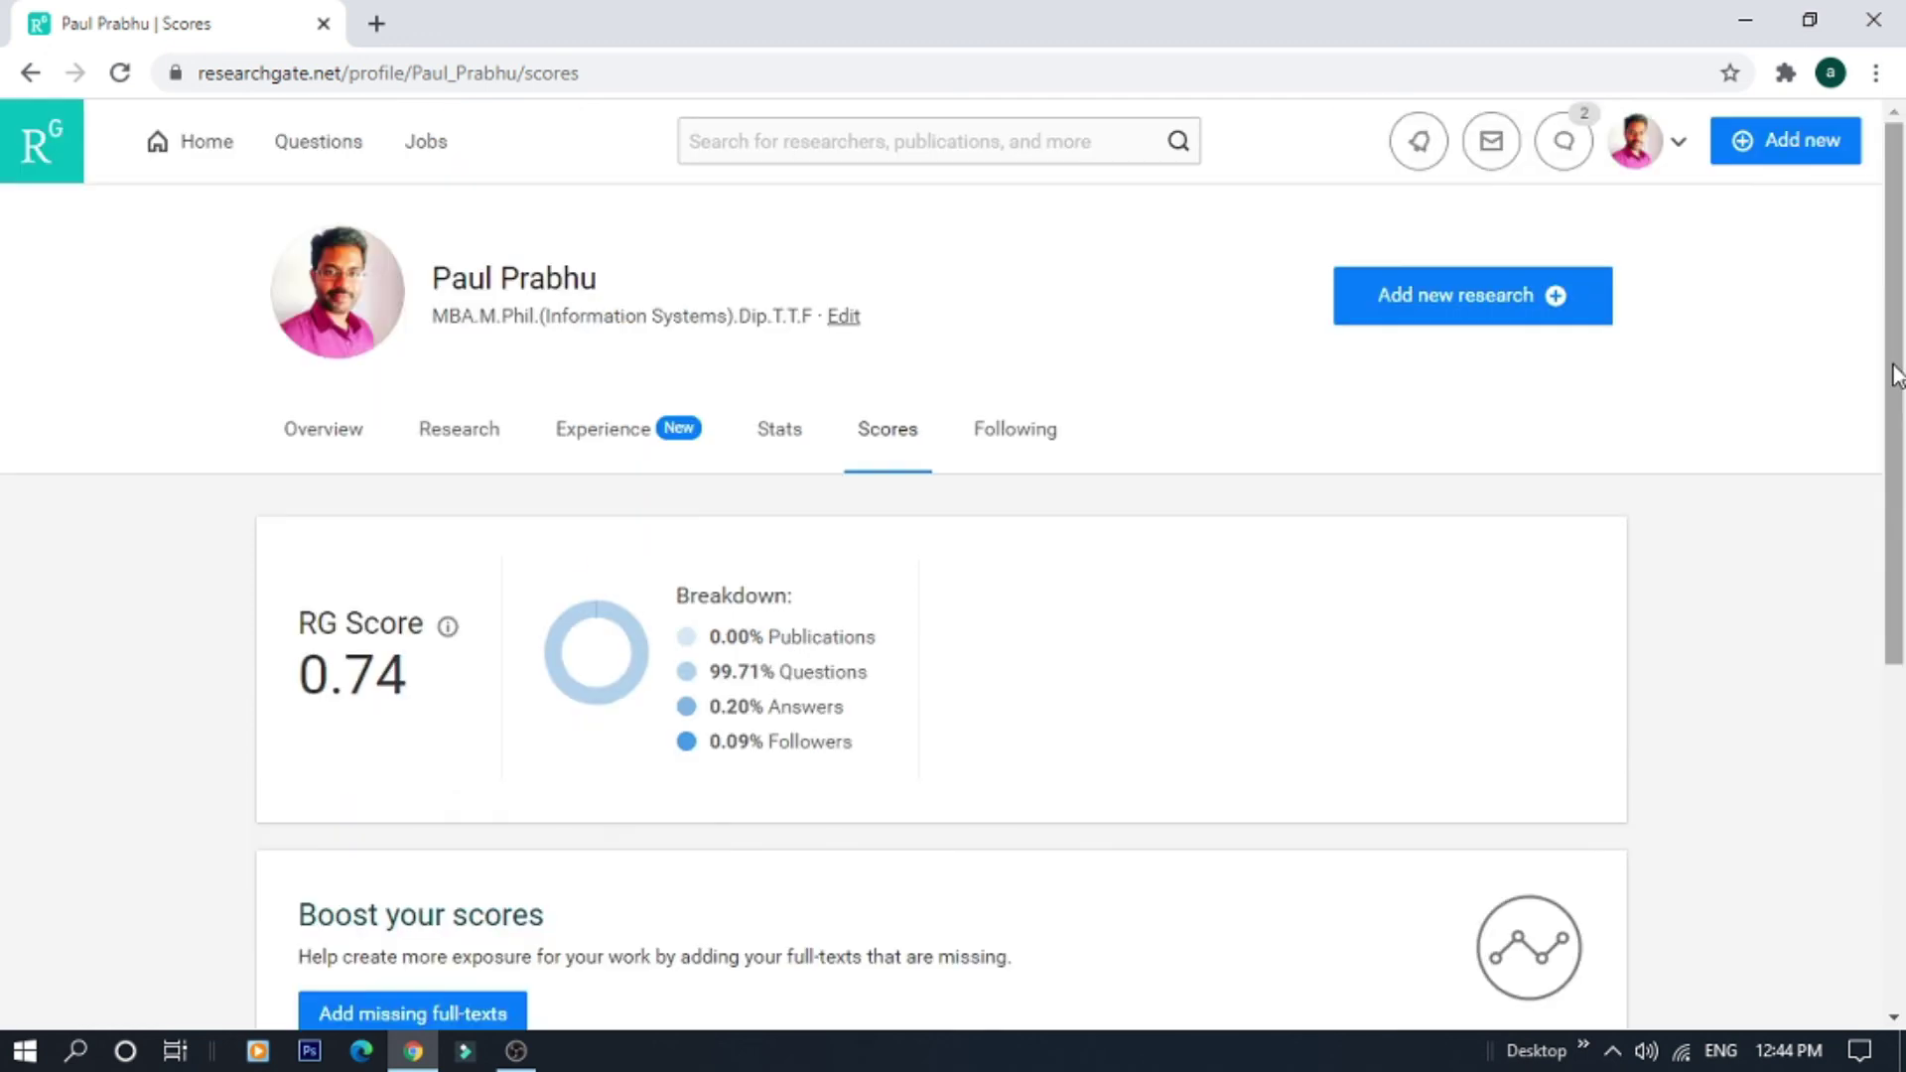
pyautogui.click(1044, 460)
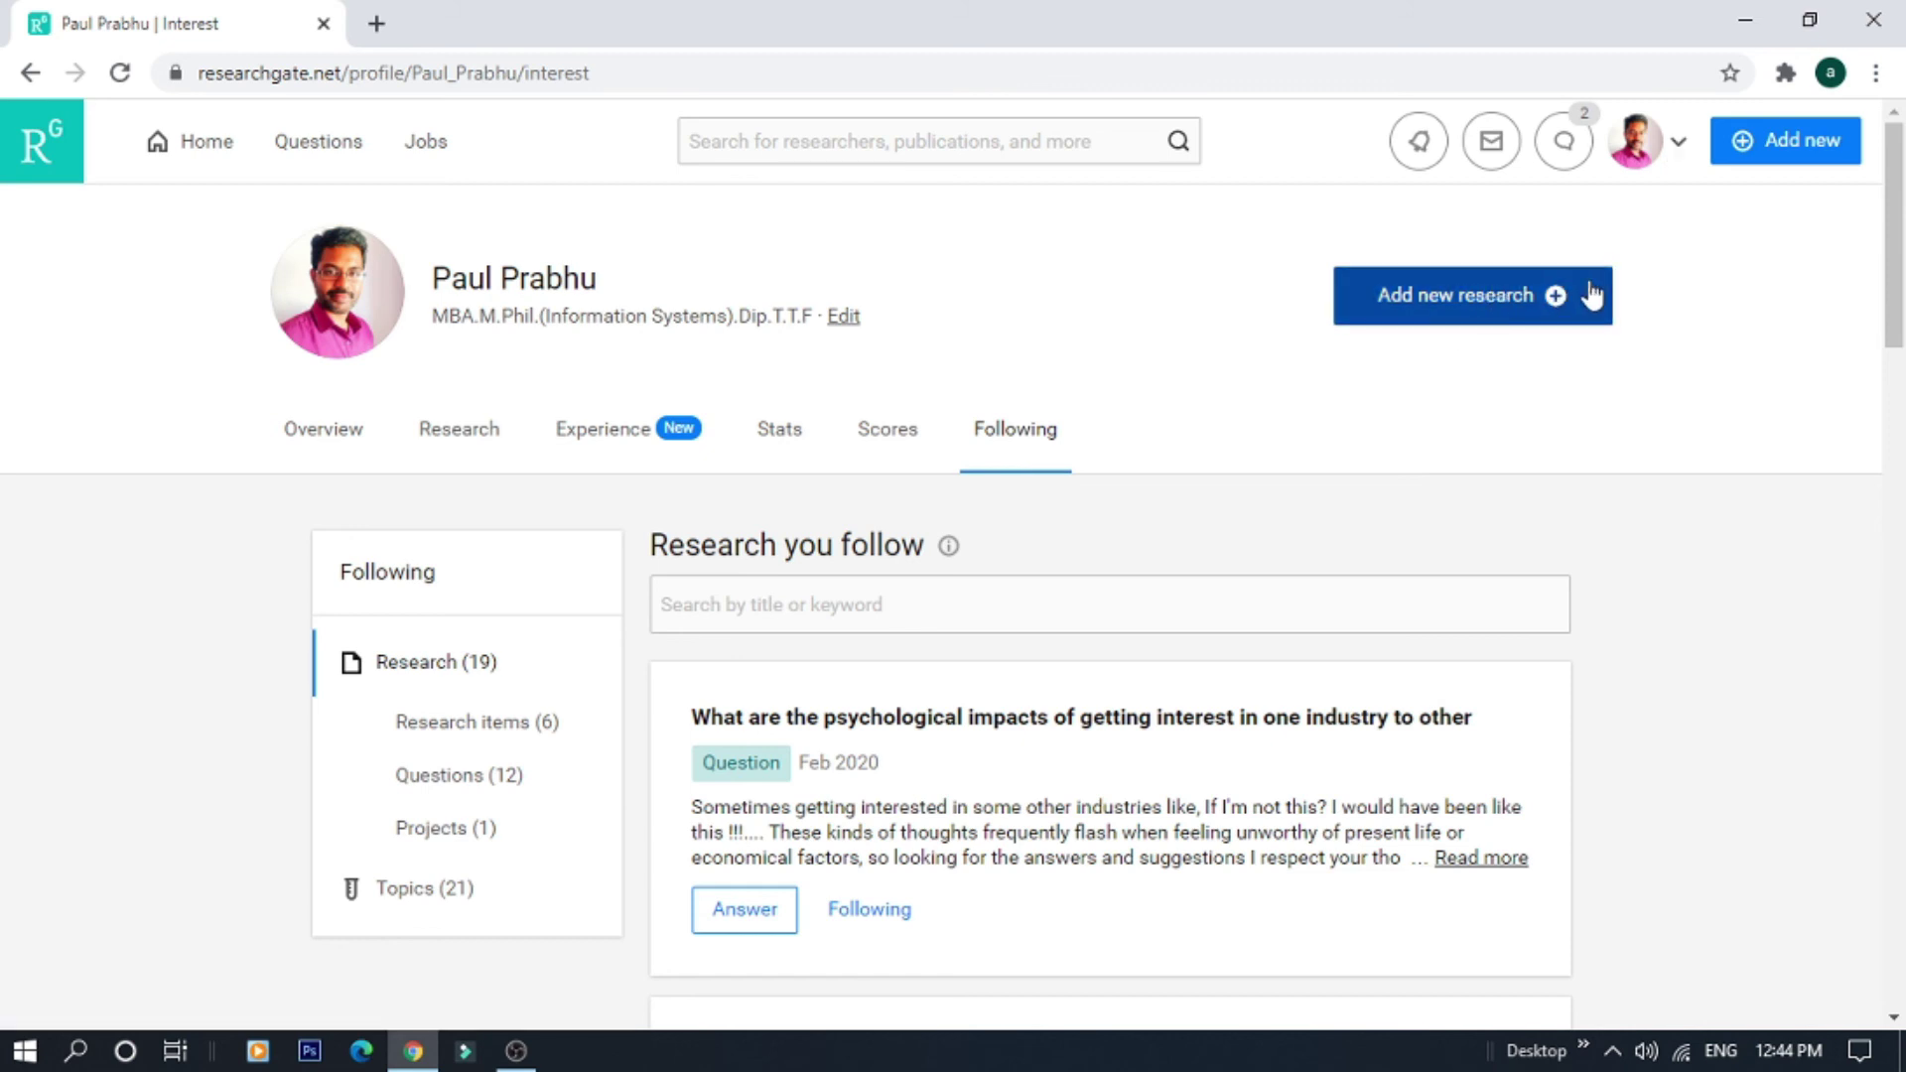
pyautogui.click(327, 456)
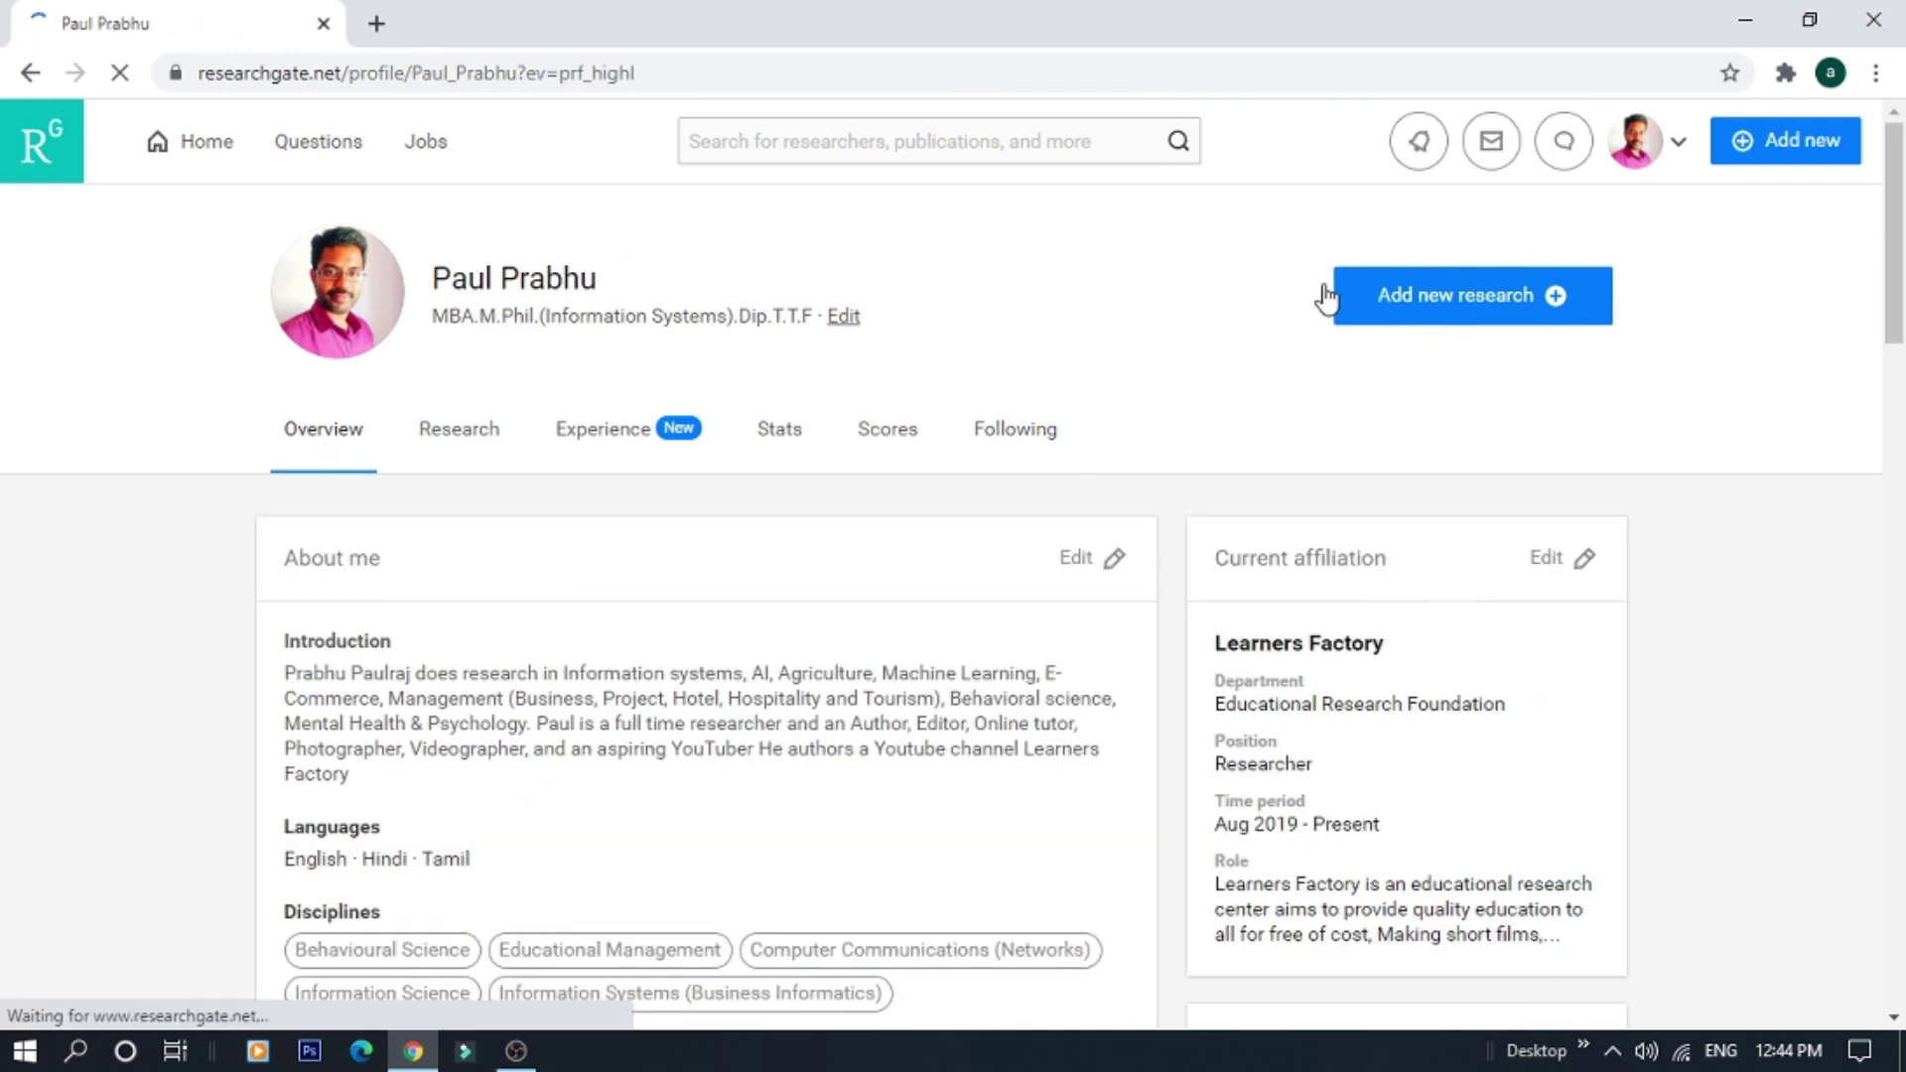
pyautogui.click(1431, 298)
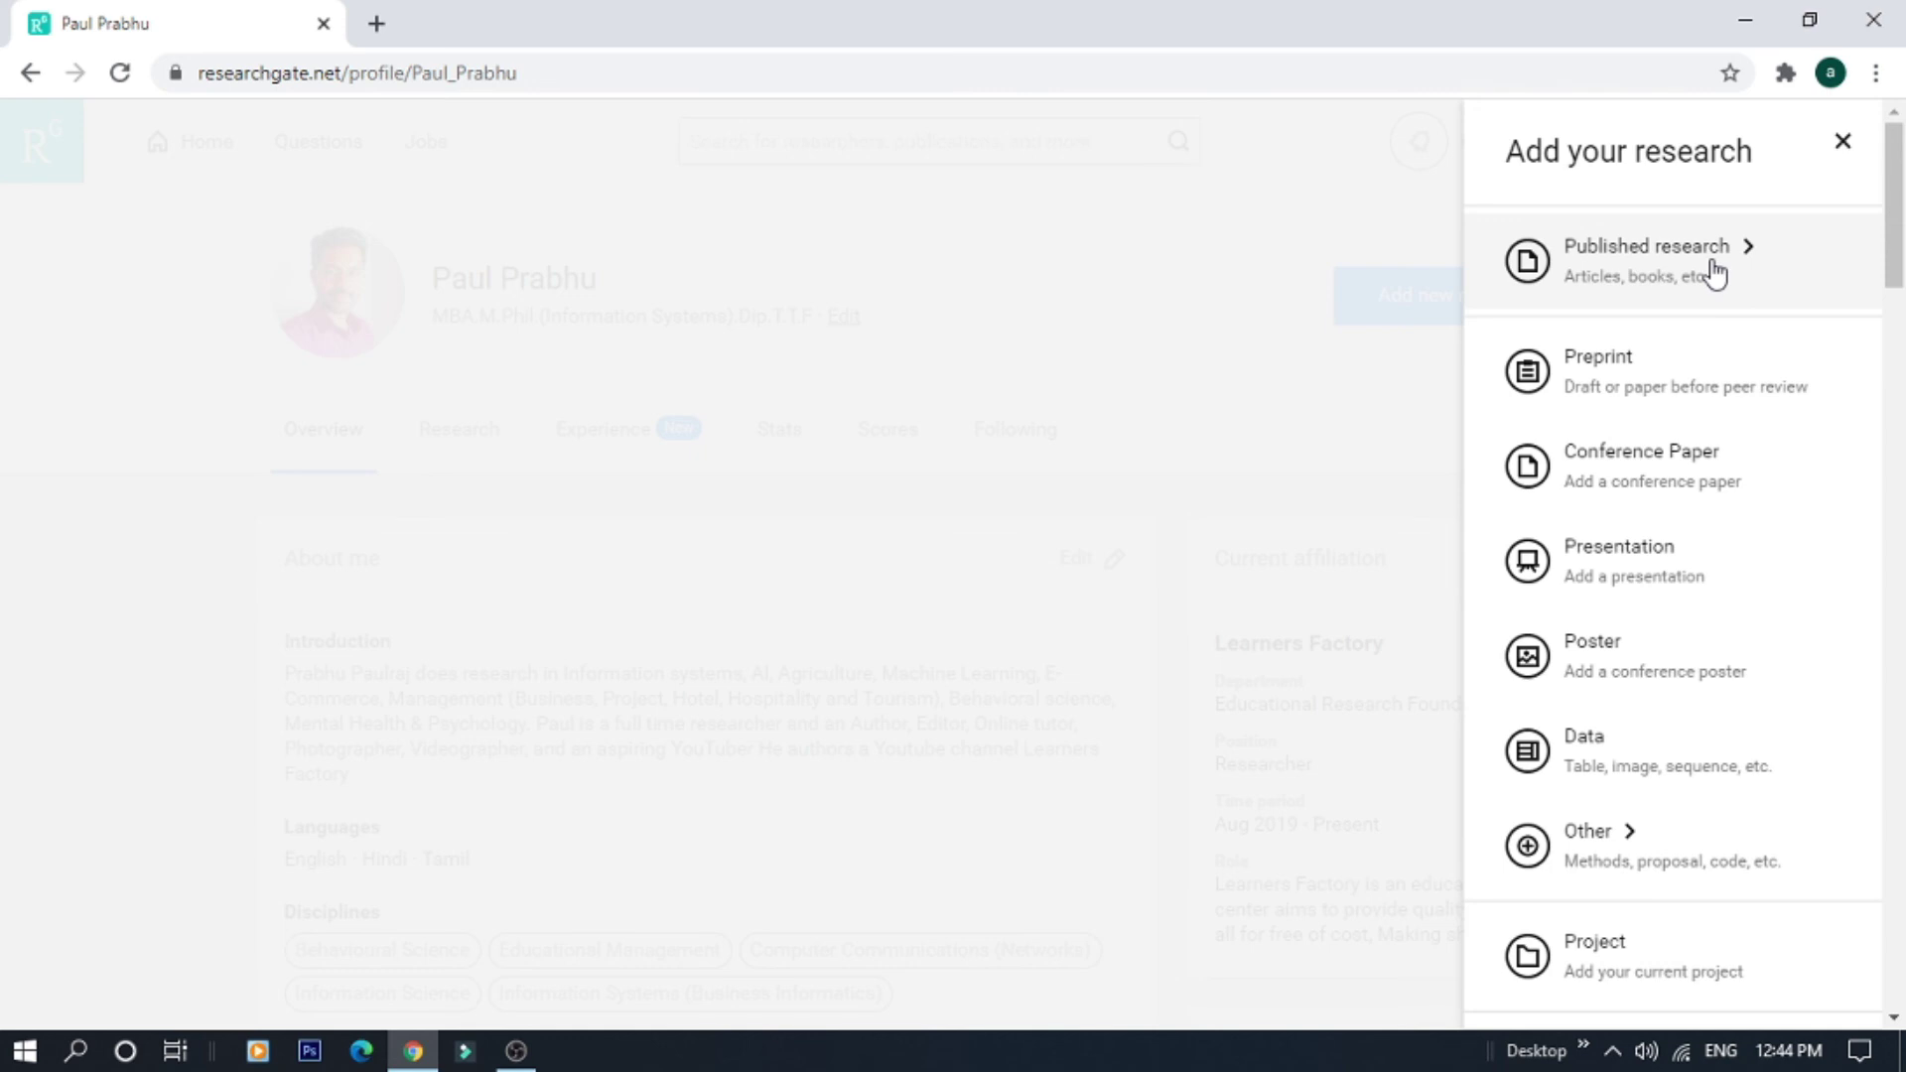
pyautogui.click(1714, 273)
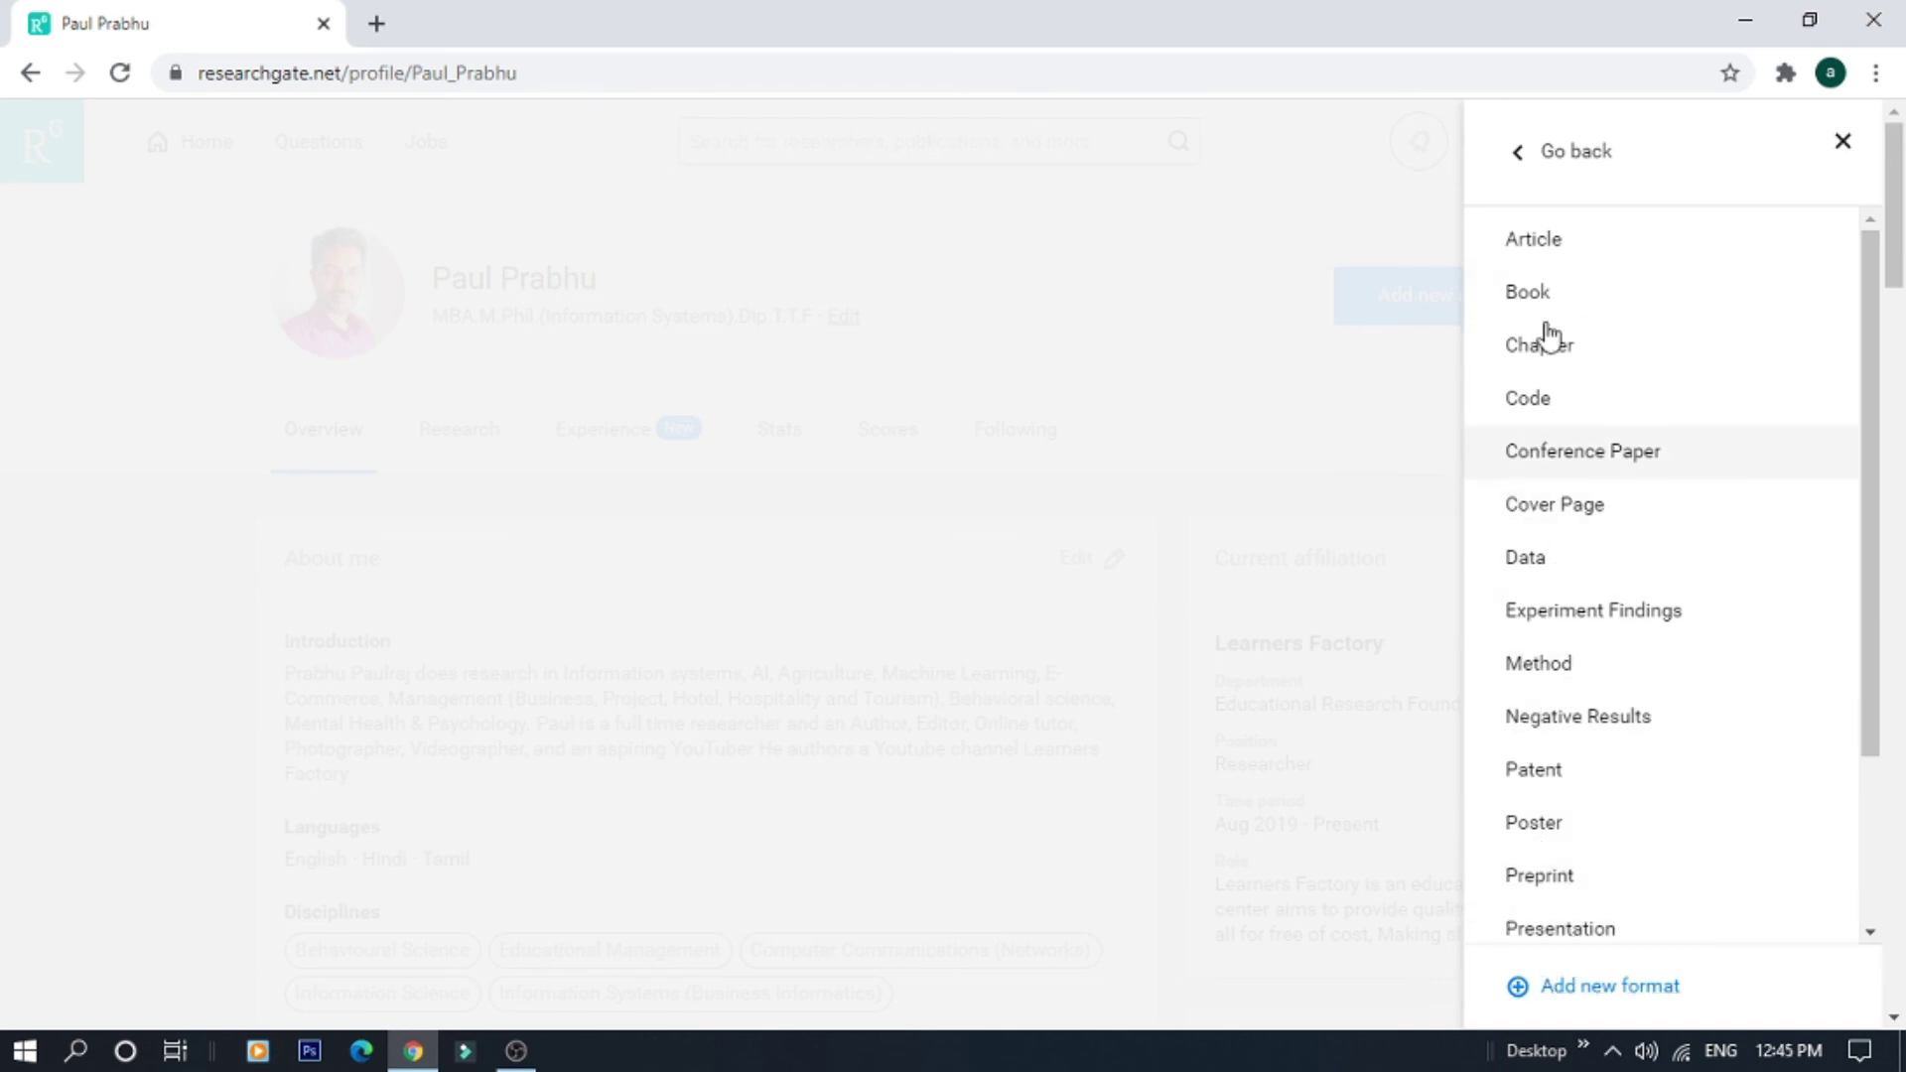
pyautogui.click(1520, 169)
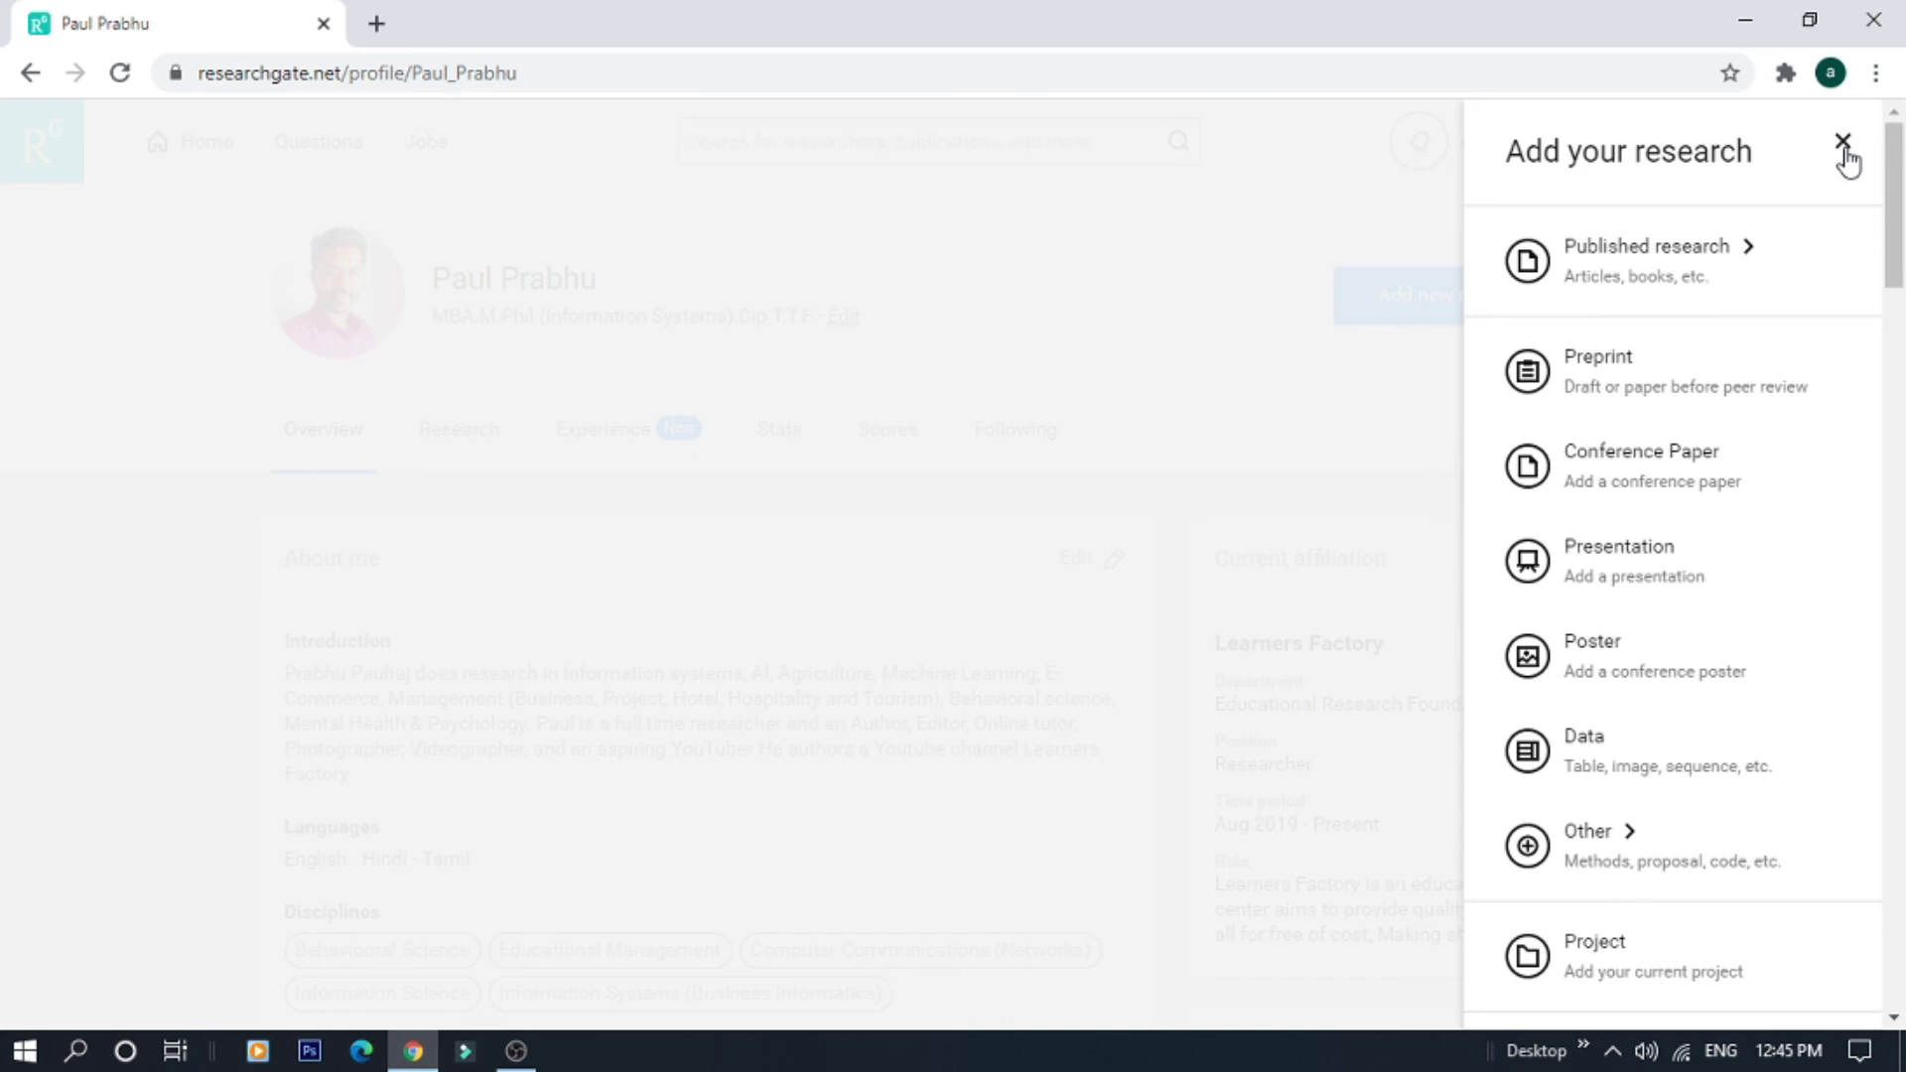
pyautogui.click(1843, 143)
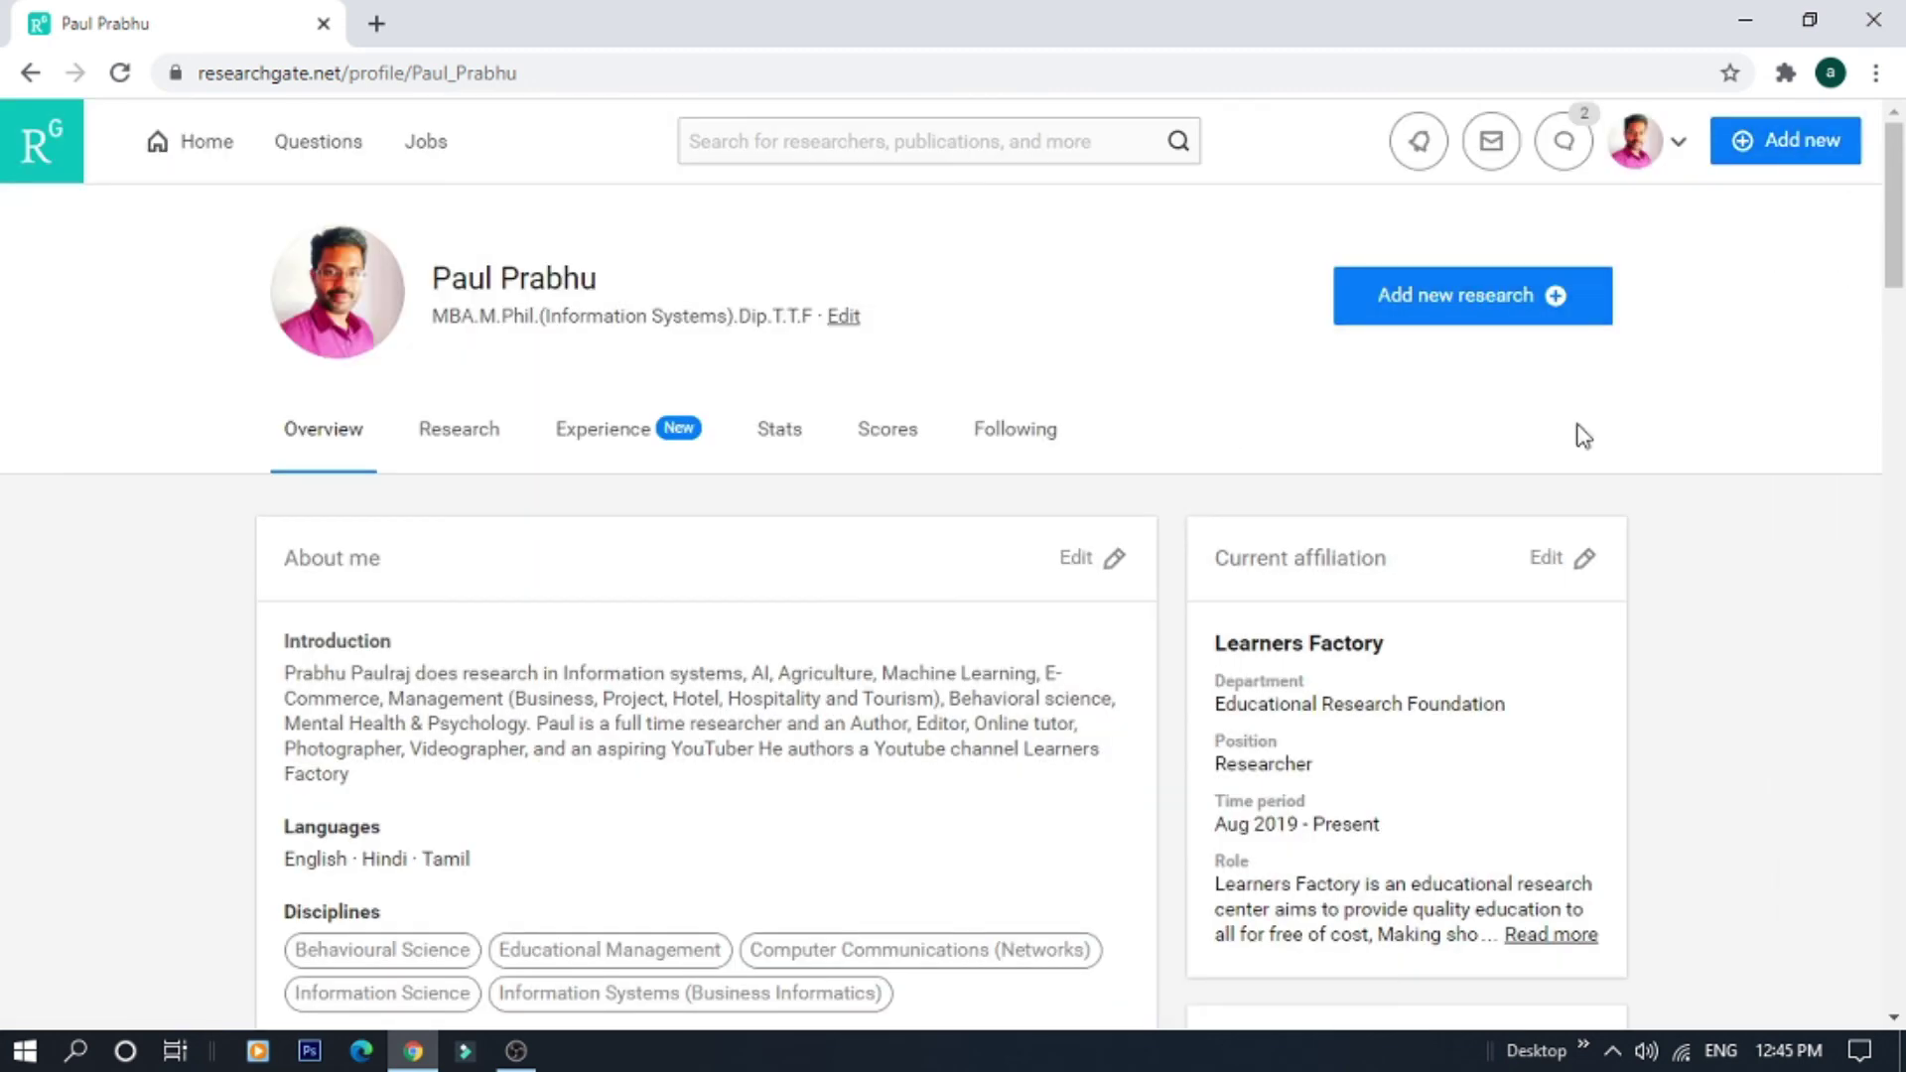